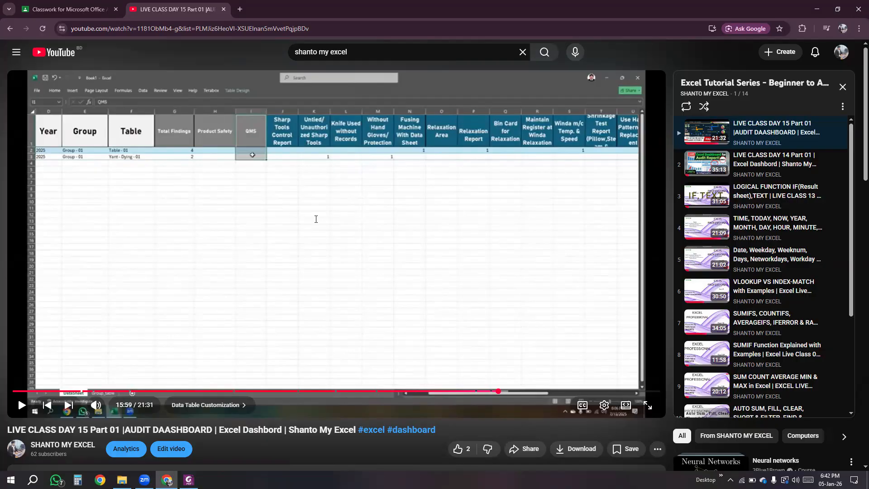
Step: Switch to the Pivot Tables PDF guide in Foxit PhantomPDF and read the pivot table definitions on its first page
key(alt+Tab)
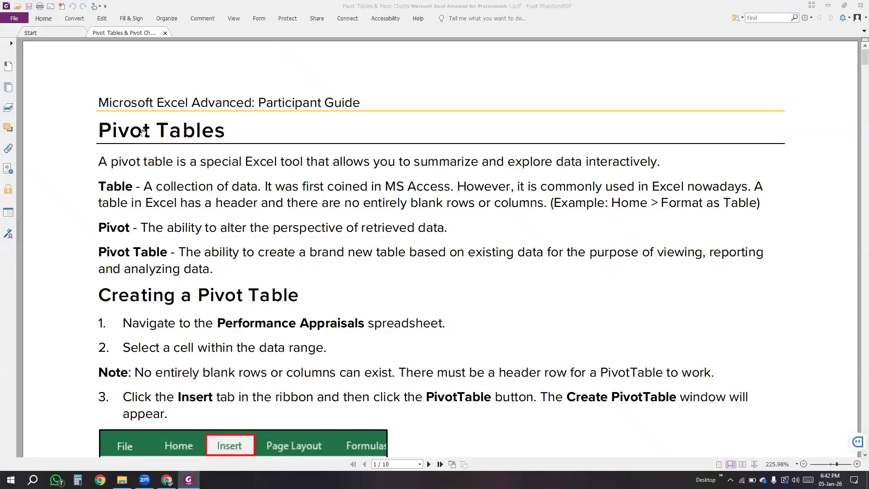
click(168, 148)
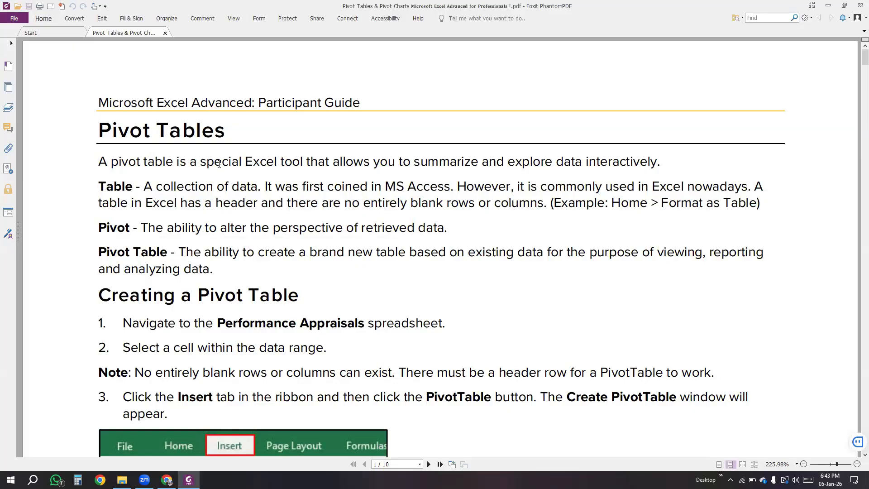
scroll(219, 150, down, 1)
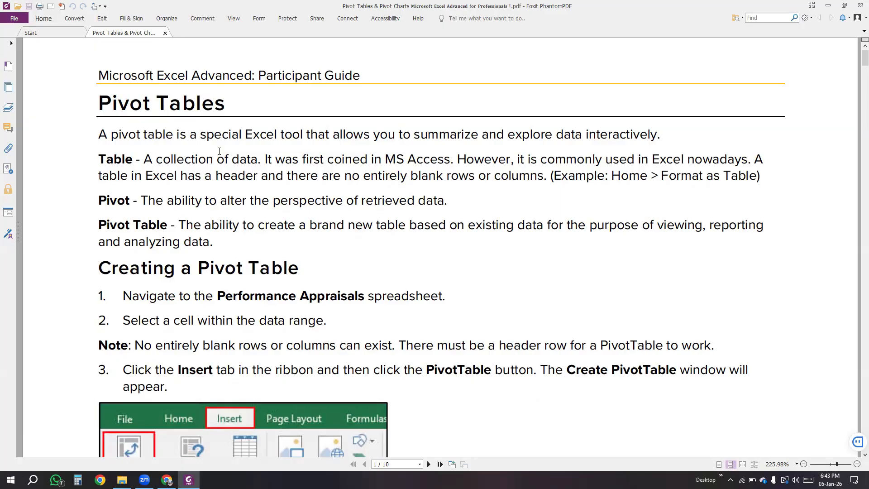
scroll(124, 165, down, 1)
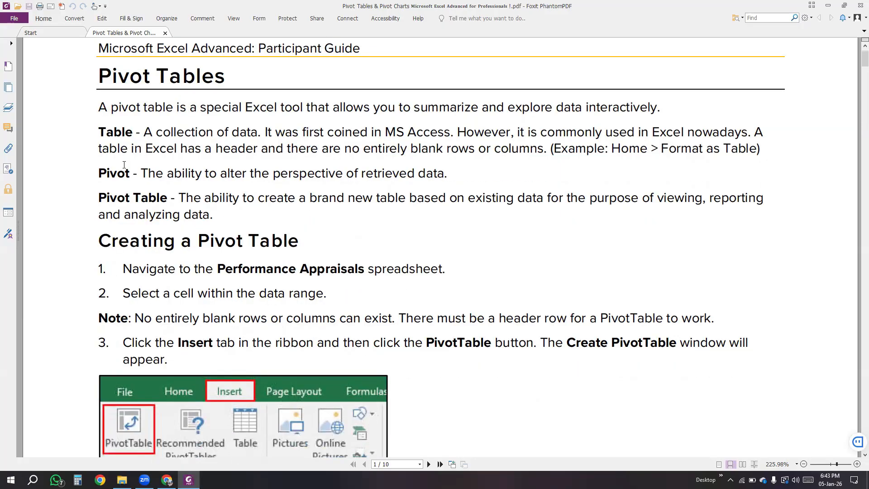
scroll(124, 165, down, 4)
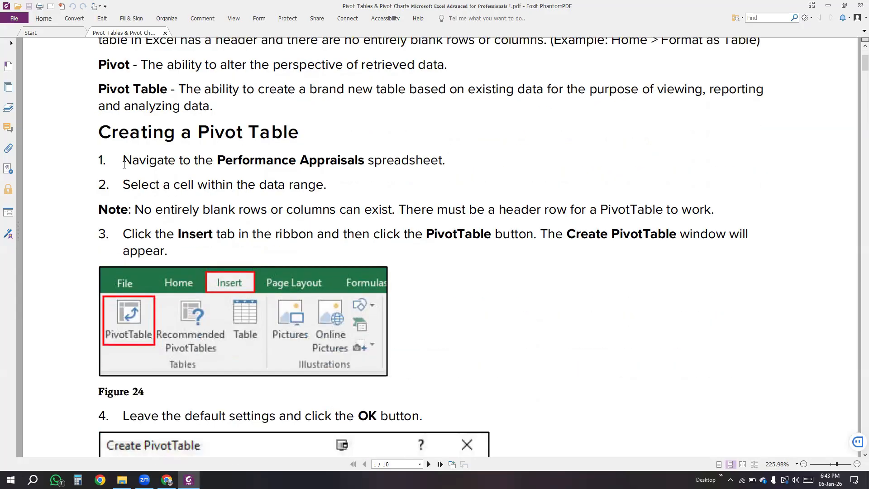
scroll(124, 165, down, 2)
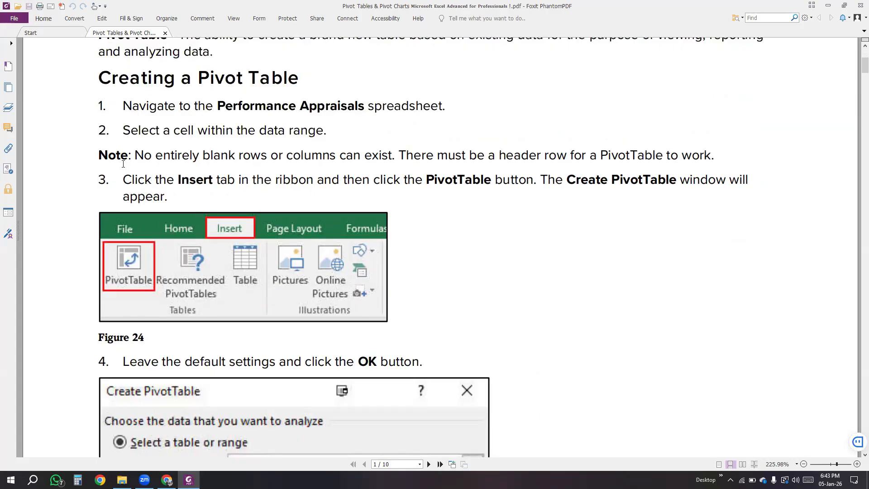
Step: Highlight the heading "Creating a Pivot Table" in the guide
scroll(99, 122, up, 1)
drag(99, 105, 242, 106)
drag(306, 107, 305, 109)
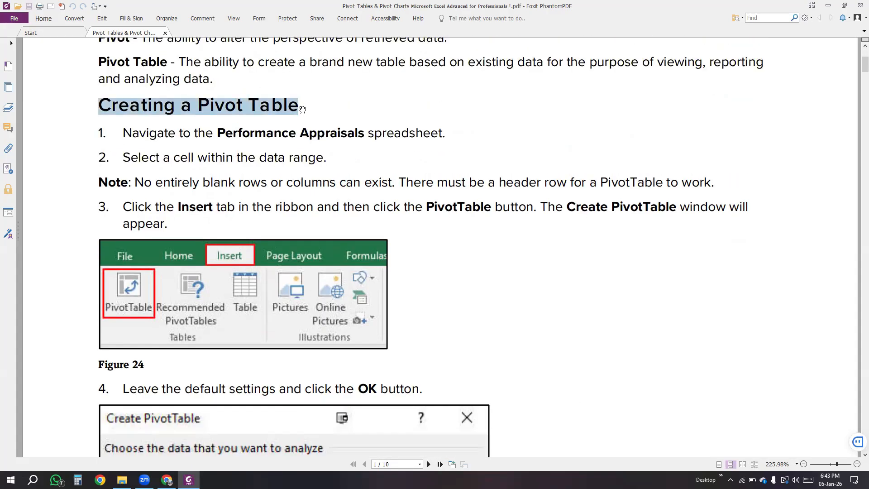
click(323, 98)
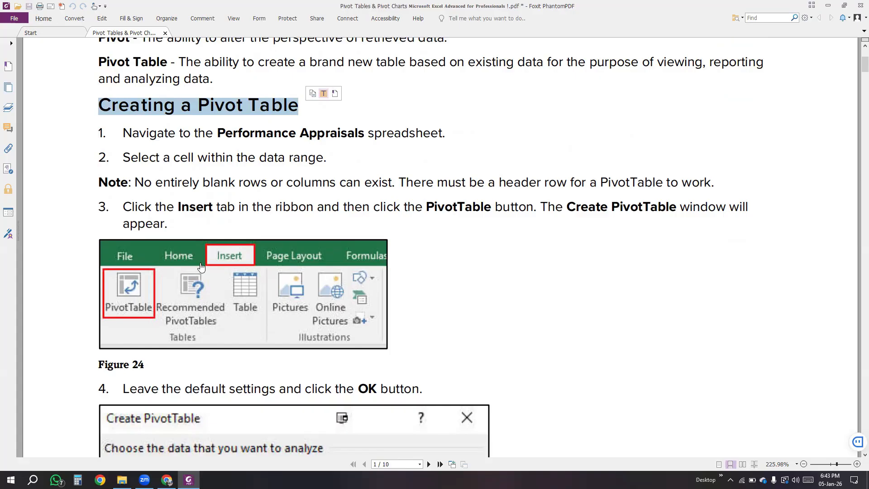
Step: Read the guide's instructions for inserting a PivotTable, including the Create PivotTable window shown in Figure 25
scroll(148, 285, down, 1)
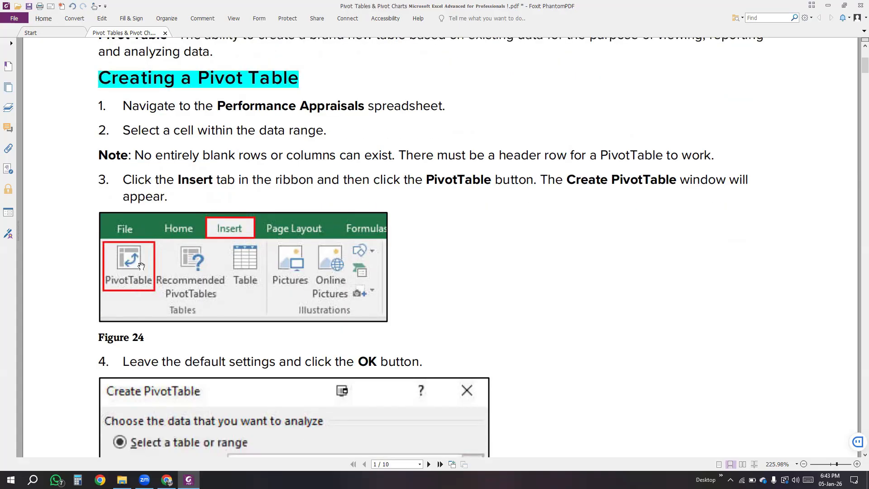
scroll(131, 213, down, 2)
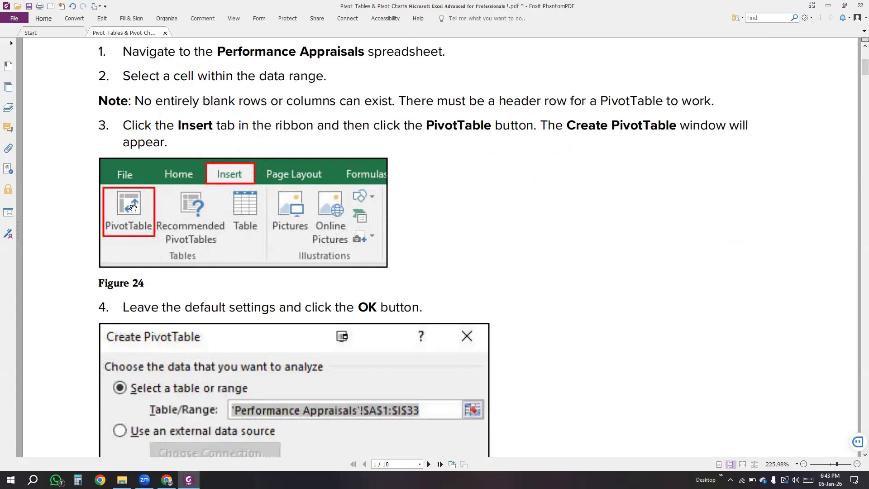
scroll(125, 228, down, 4)
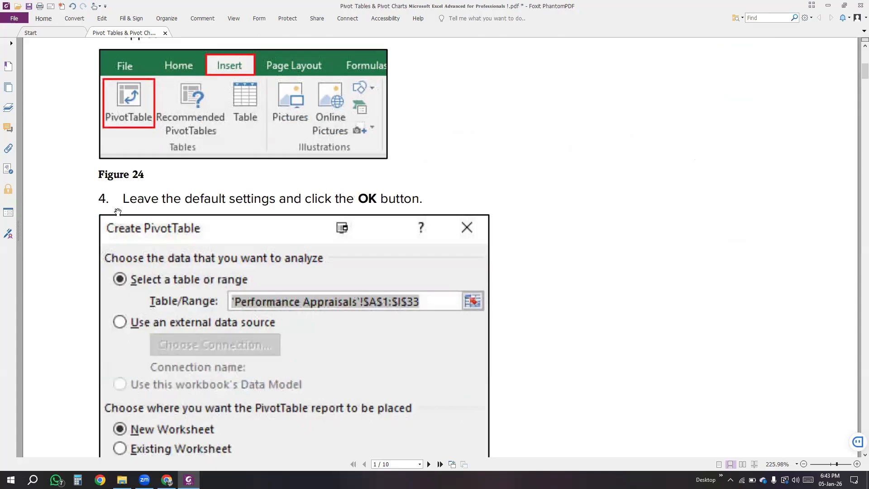
drag(129, 224, 104, 145)
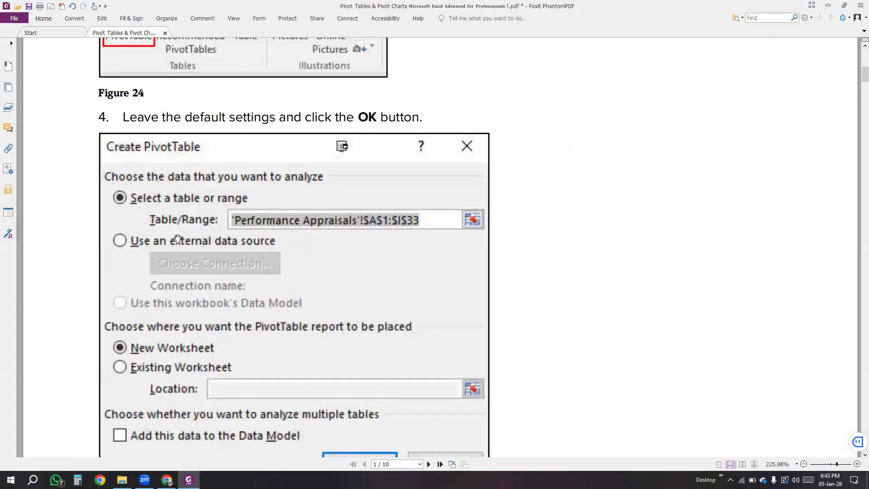
scroll(217, 194, down, 1)
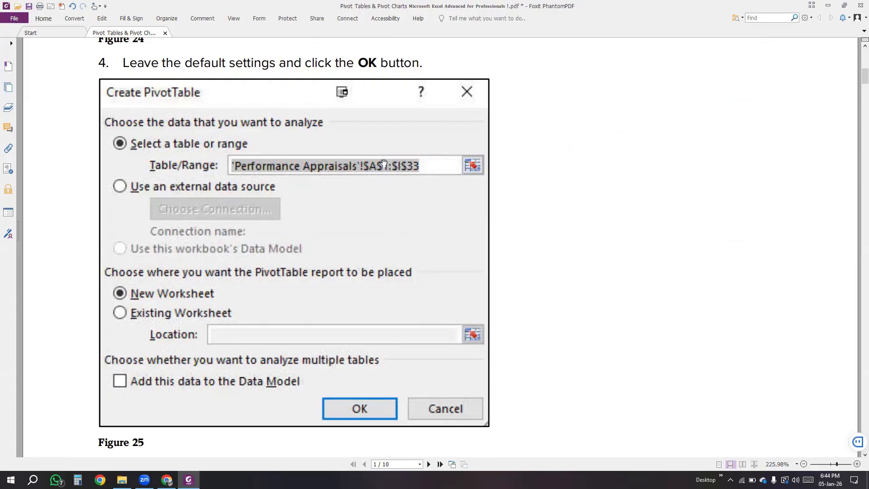
scroll(125, 240, down, 1)
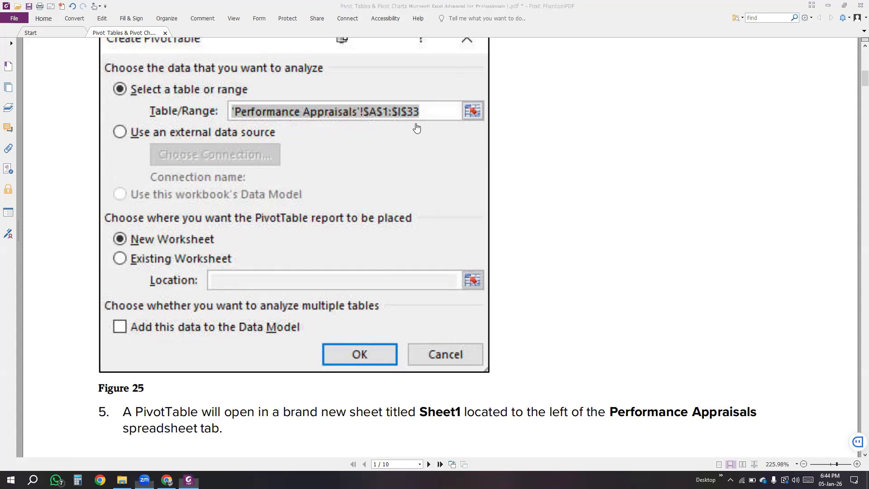
Step: Circle the PivotTable placement heading in Figure 25 and mark the New Worksheet and Existing Worksheet options with freehand ink
mouse_move(119, 207)
mouse_down()
mouse_move(136, 230)
mouse_move(200, 230)
mouse_up()
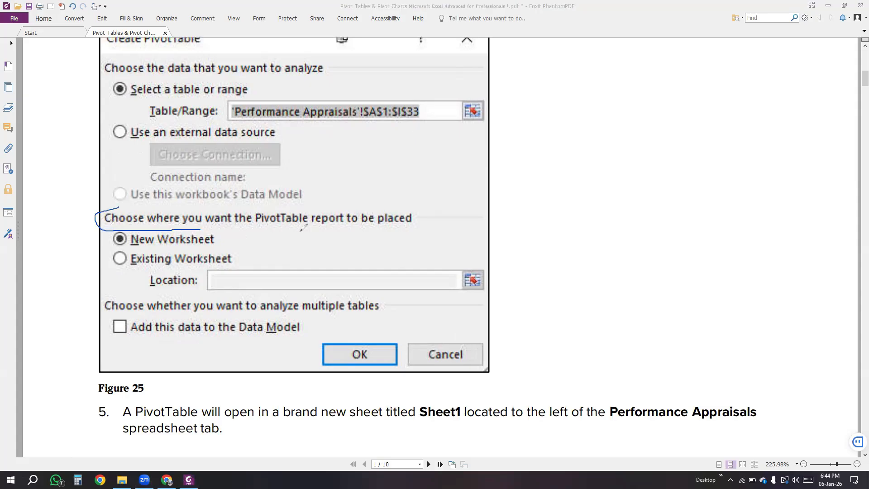
mouse_move(301, 230)
mouse_down()
mouse_move(414, 221)
mouse_move(369, 203)
mouse_move(118, 207)
mouse_up()
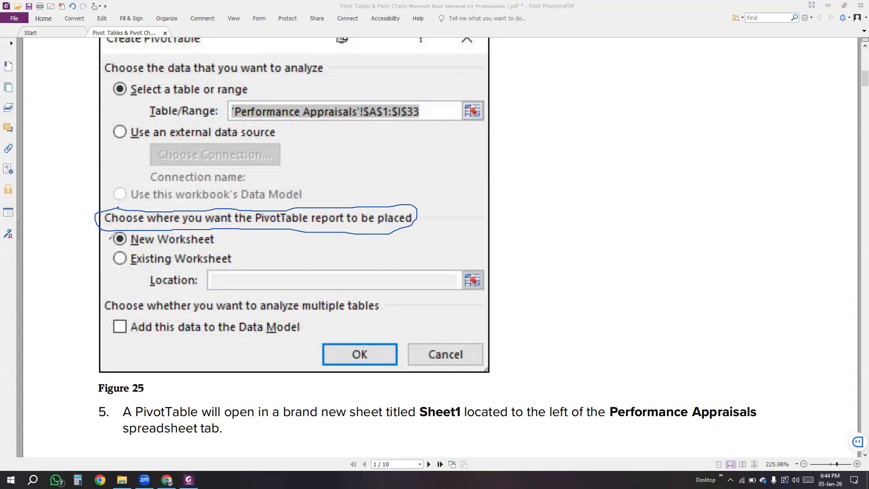
drag(106, 239, 136, 237)
drag(111, 256, 127, 253)
drag(127, 269, 224, 269)
Step: Look through the guide's sections on specifying PivotTable data, changing the calculation, and filtering and sorting a PivotTable
scroll(165, 302, down, 2)
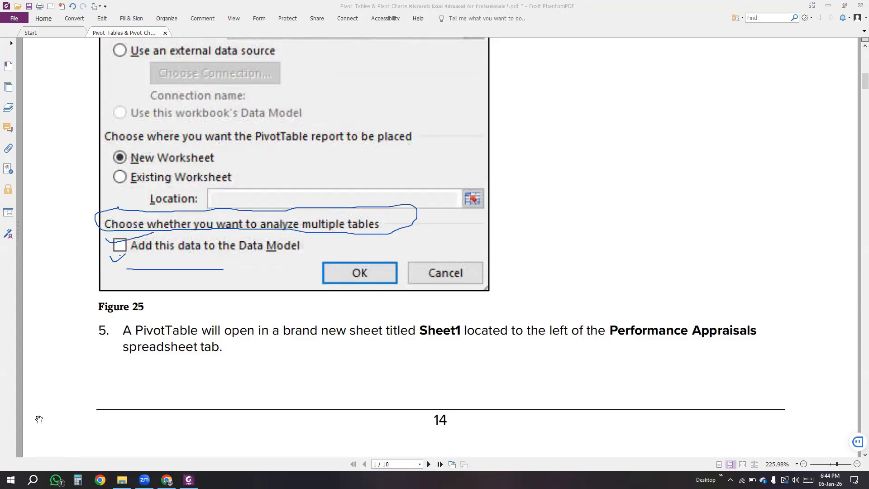
scroll(202, 326, down, 8)
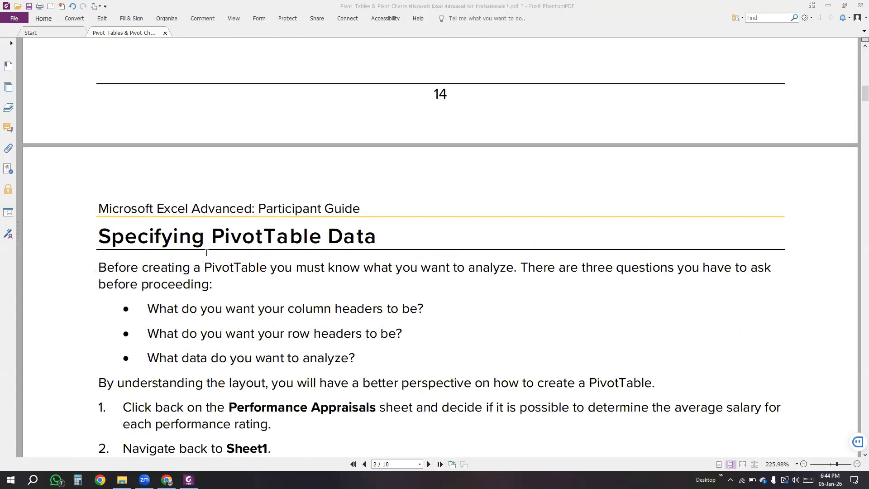
scroll(206, 252, down, 5)
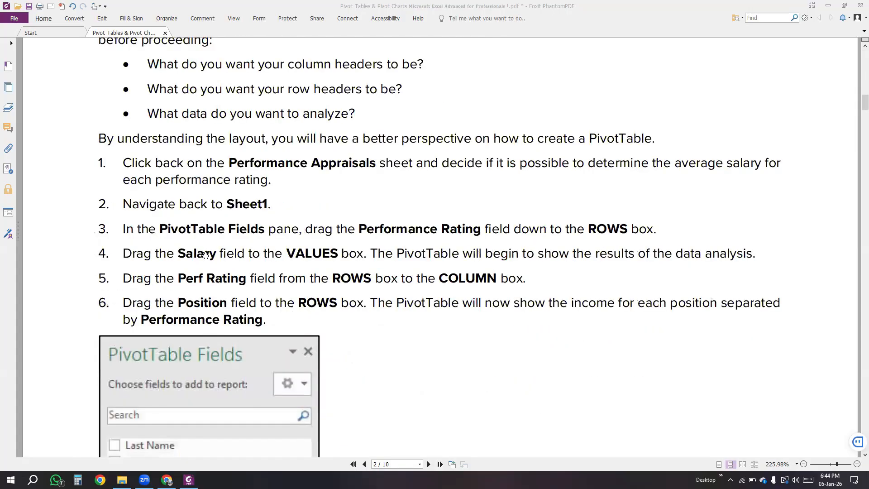
scroll(286, 129, down, 5)
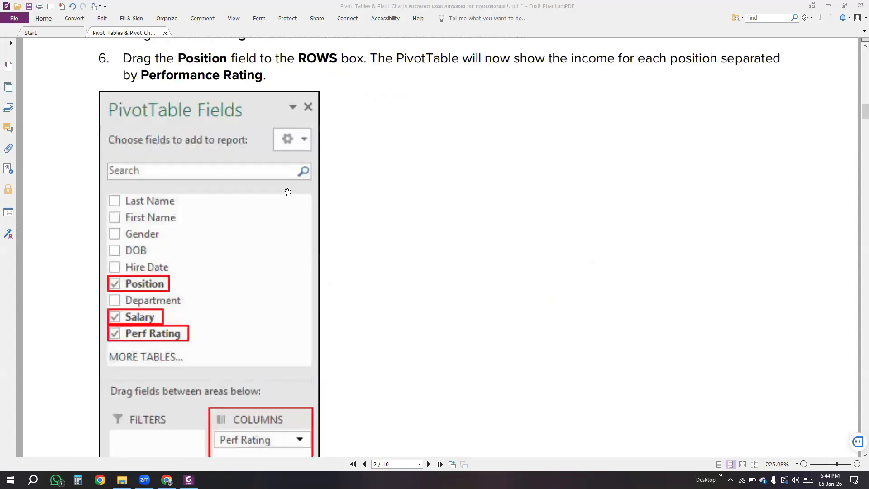
scroll(166, 220, down, 1)
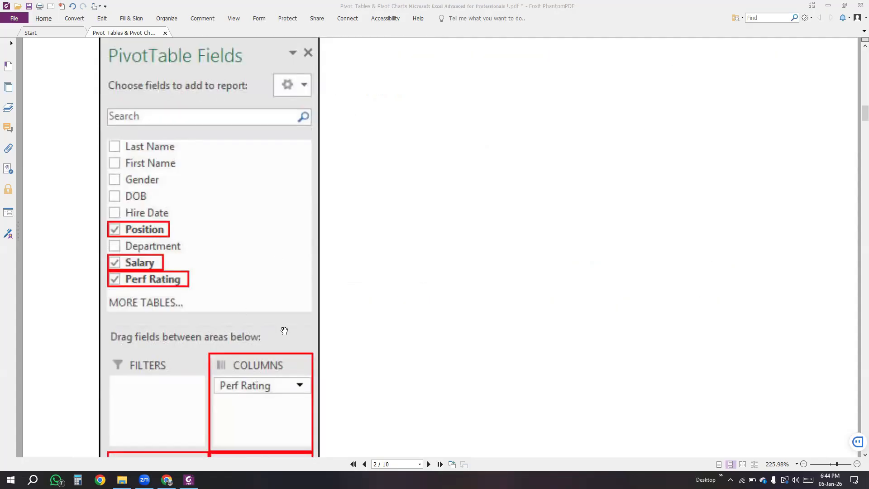
scroll(203, 270, down, 5)
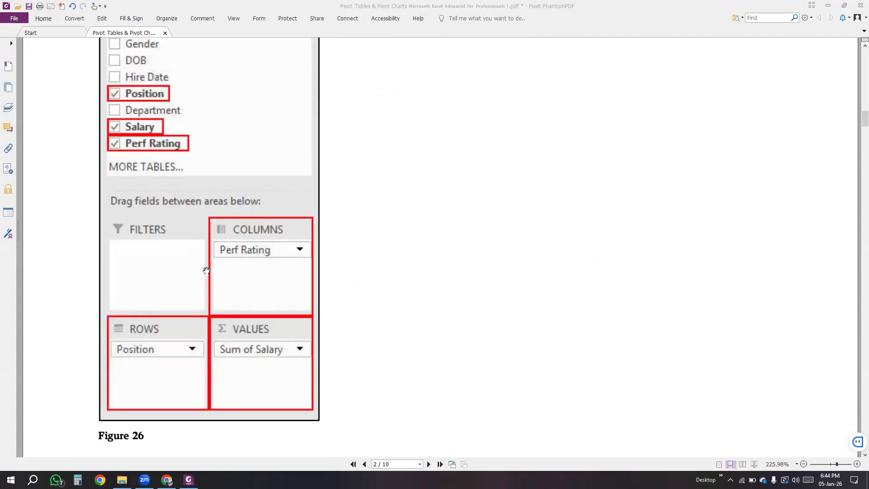
scroll(206, 271, down, 5)
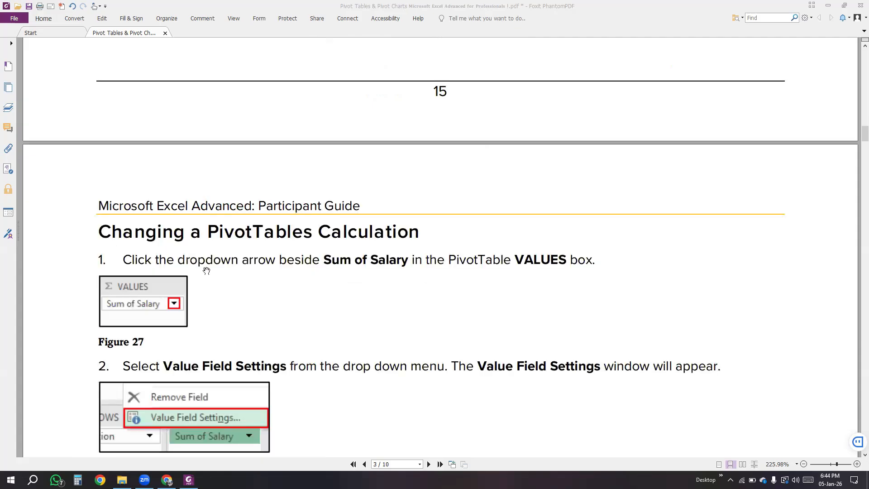
scroll(206, 271, down, 7)
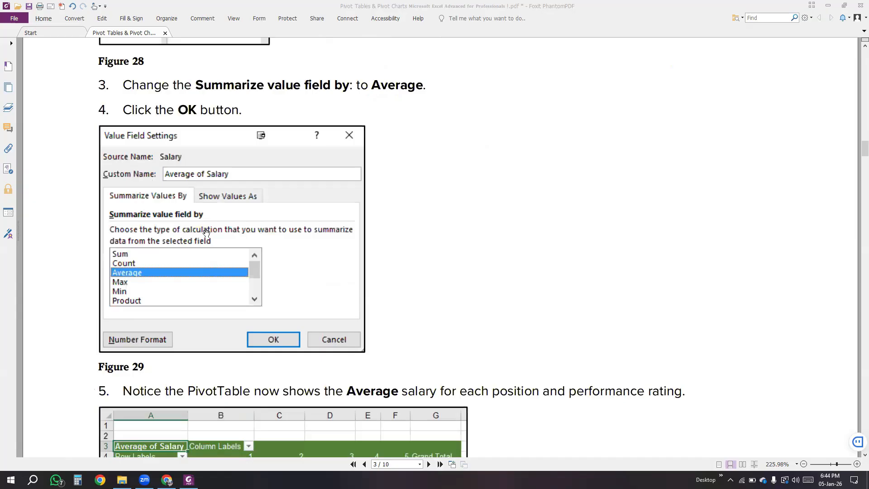
scroll(222, 240, down, 8)
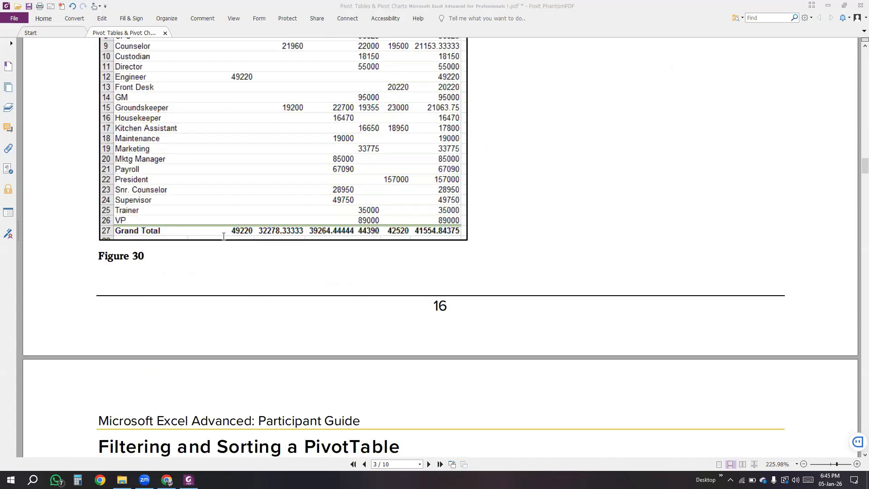
scroll(223, 236, down, 18)
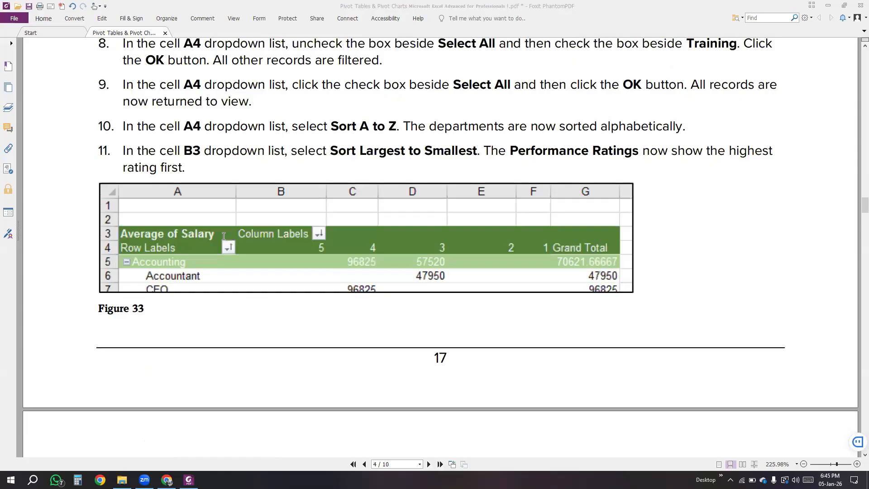
scroll(224, 236, down, 15)
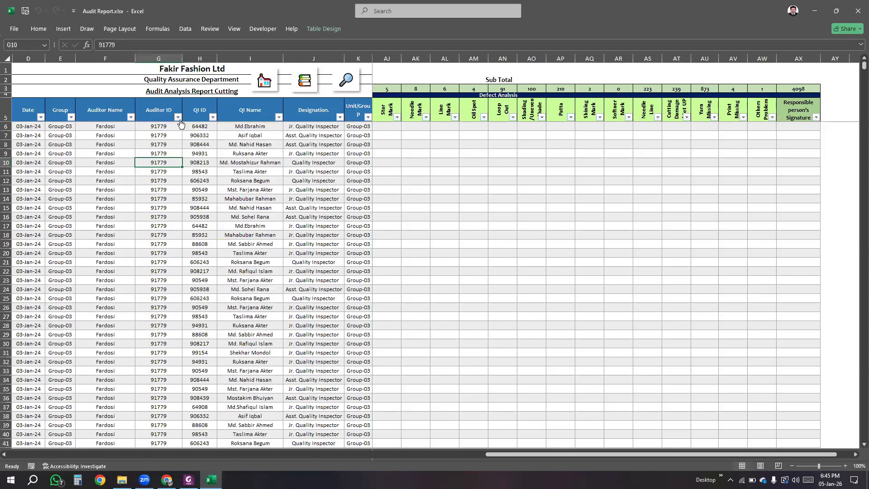
Step: Select cell H12 in the QI ID column of the Database sheet in Audit Report.xlsx in Excel
key(Down)
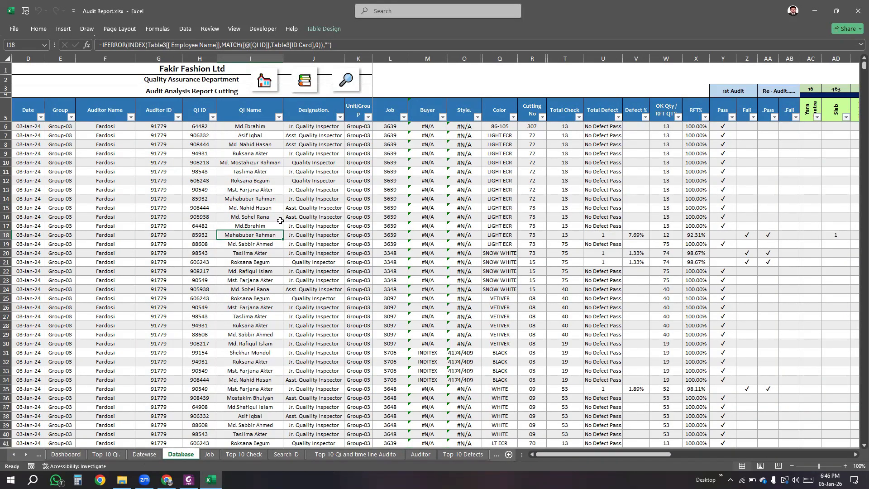
click(262, 181)
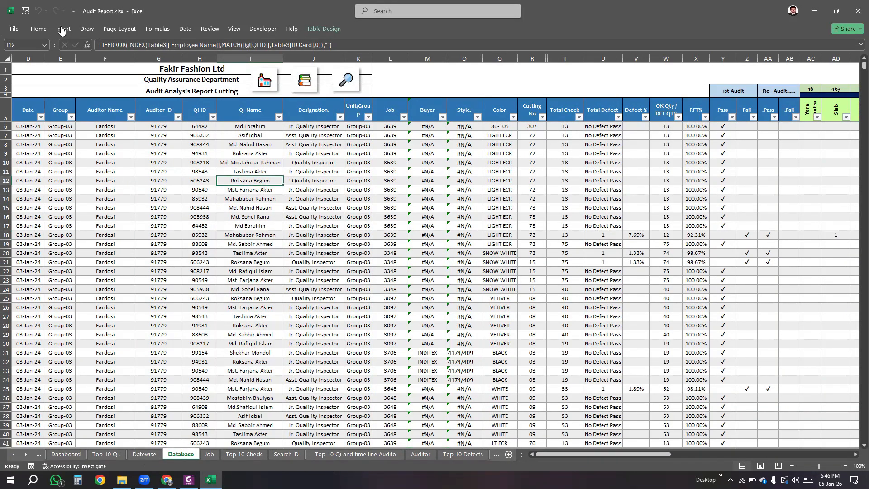
click(196, 181)
click(63, 30)
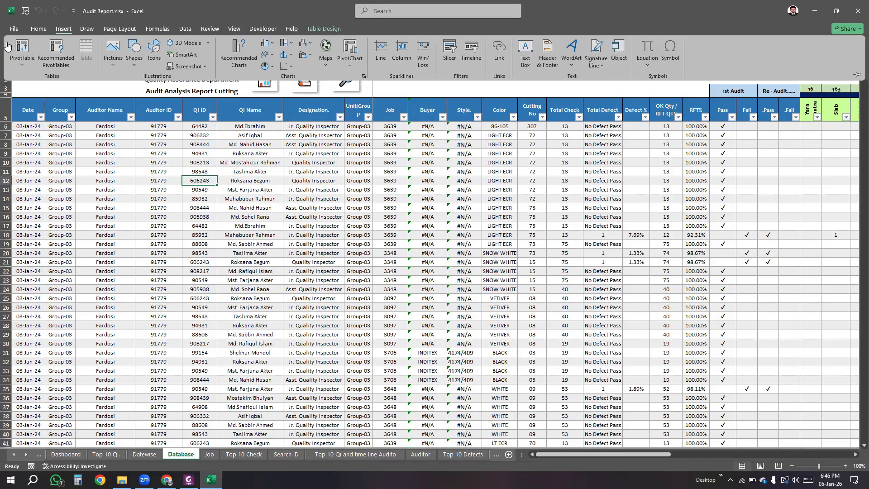
click(19, 69)
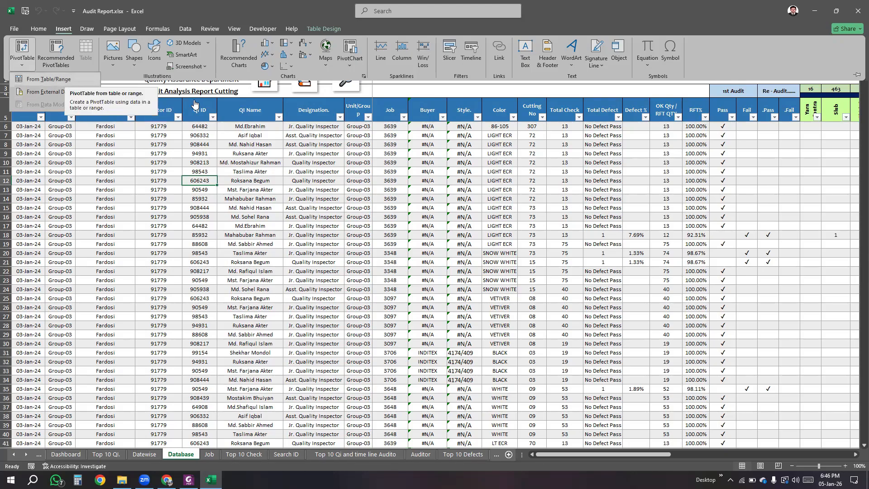
click(109, 151)
click(64, 28)
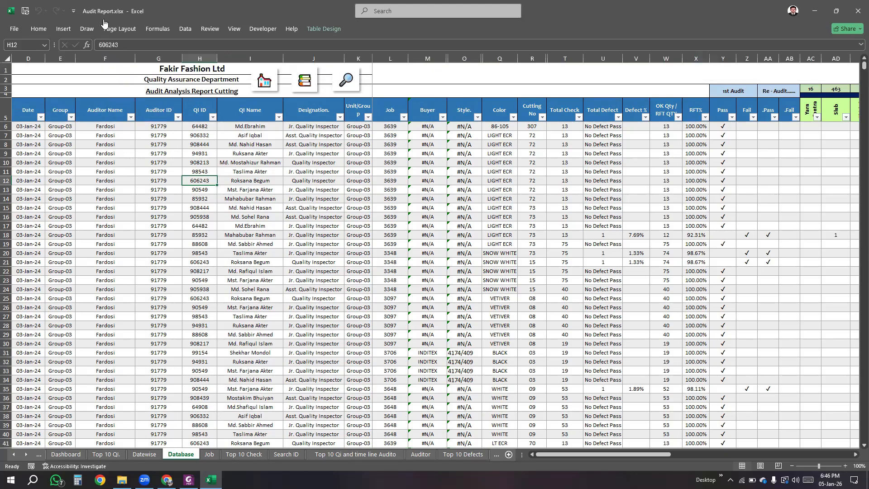
double_click(64, 29)
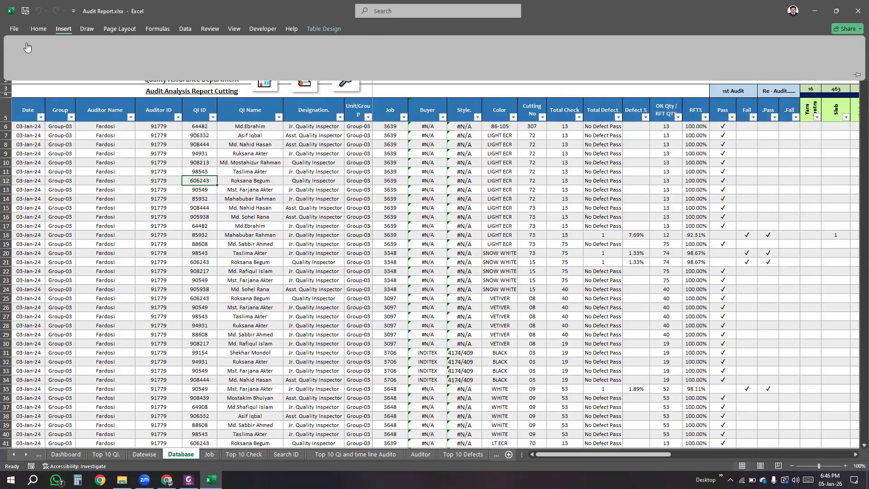
click(21, 45)
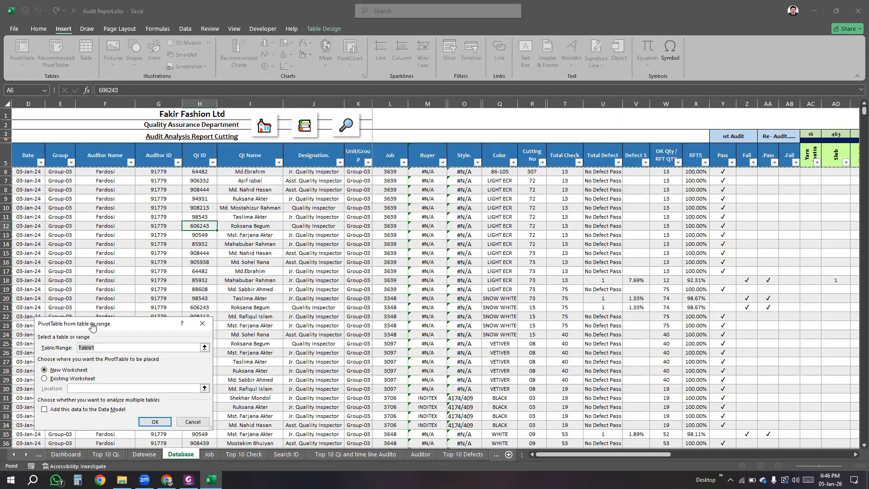
drag(92, 326, 305, 185)
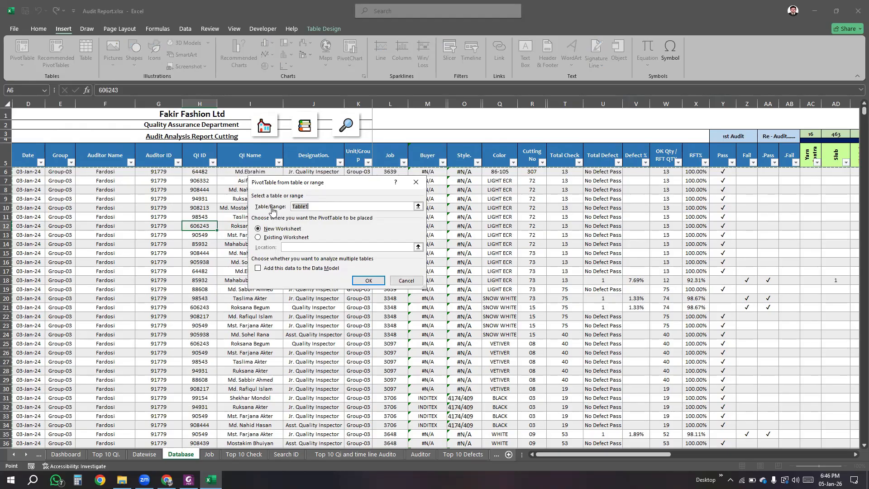
drag(312, 207, 281, 207)
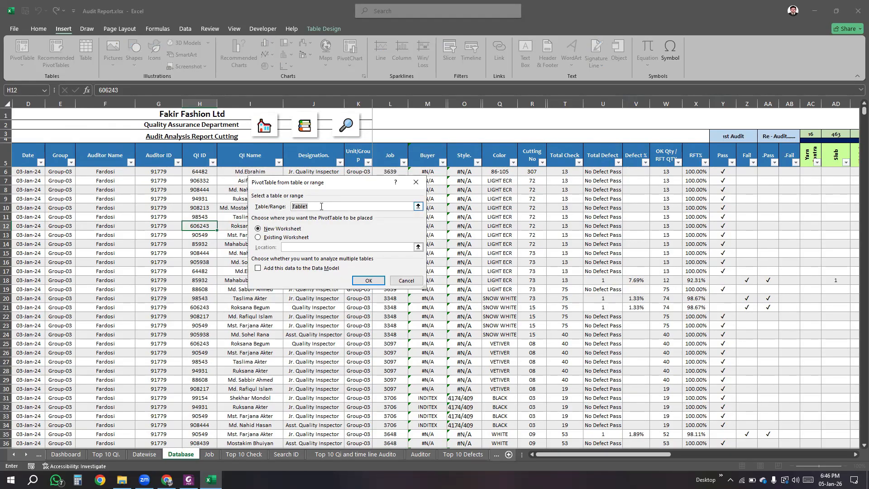
click(416, 182)
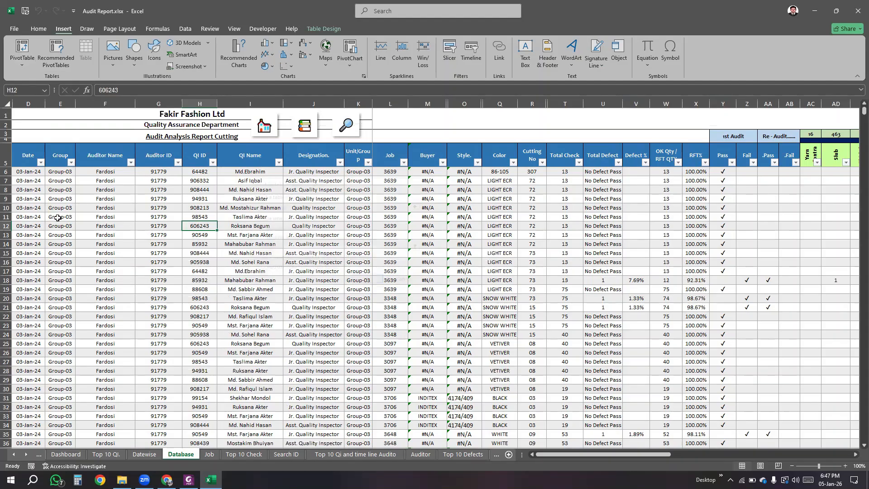
Step: Rename the table on the Database sheet as Data_Entry
click(257, 208)
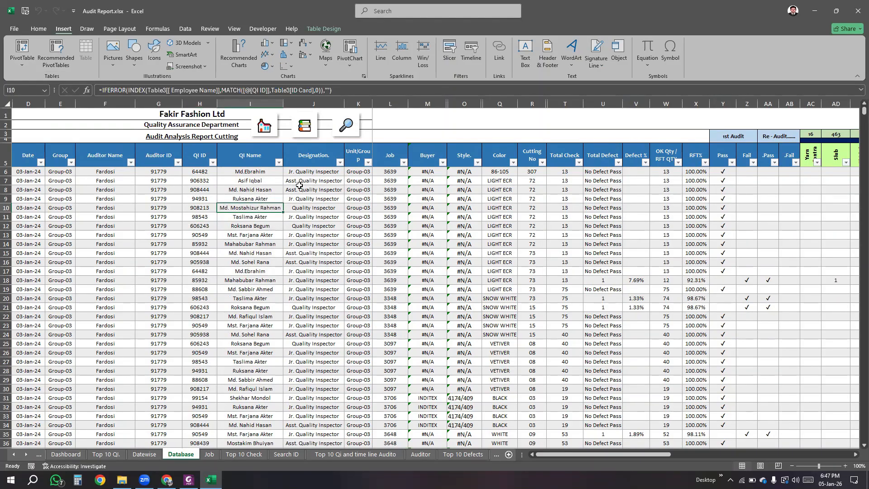
click(256, 225)
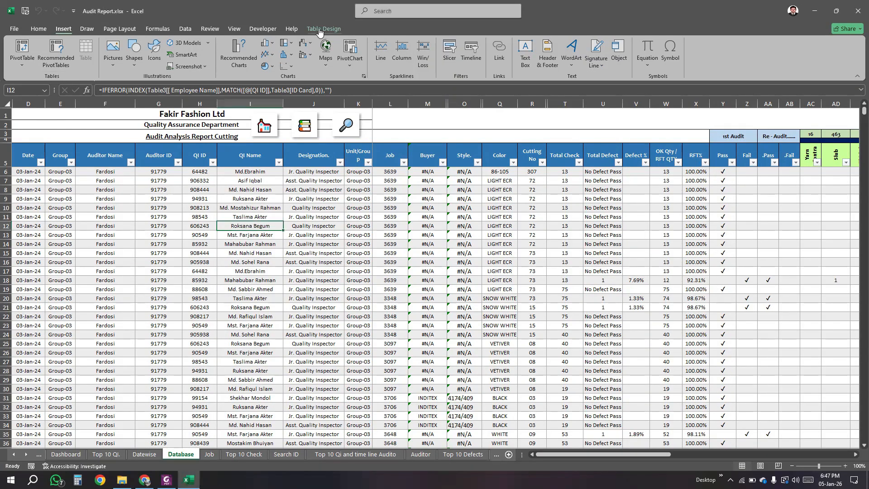
click(323, 28)
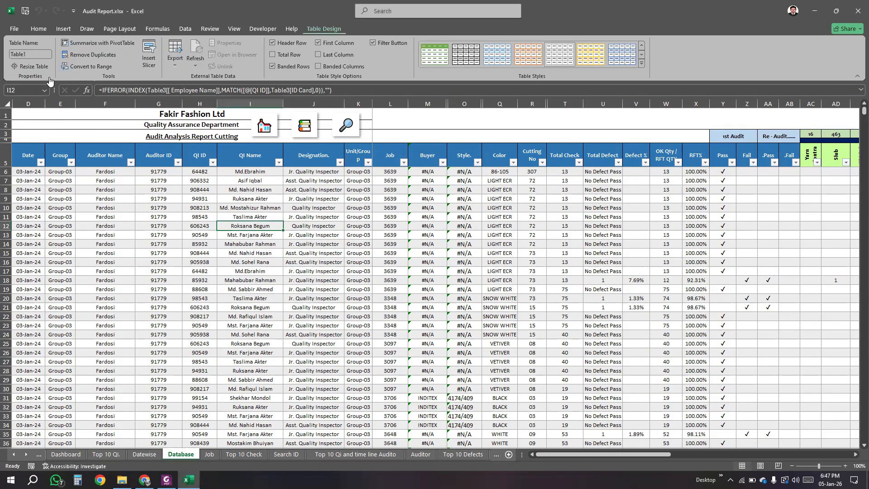
click(38, 54)
text(Data_Entry)
key(Return)
click(193, 254)
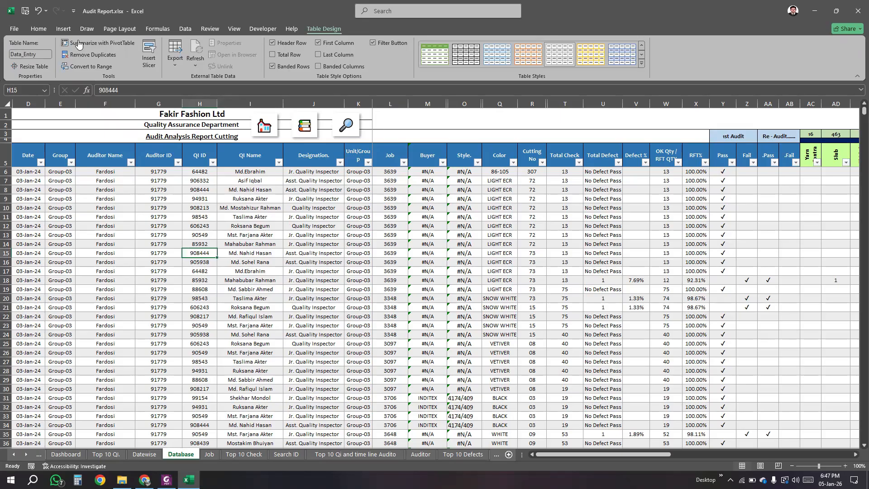
Step: Insert a PivotTable from the Data_Entry table and place it on a new worksheet
click(68, 29)
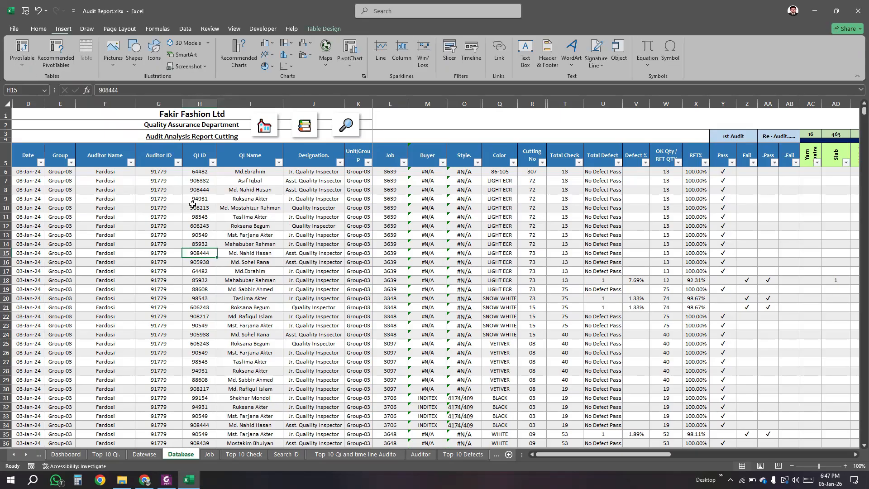
click(291, 206)
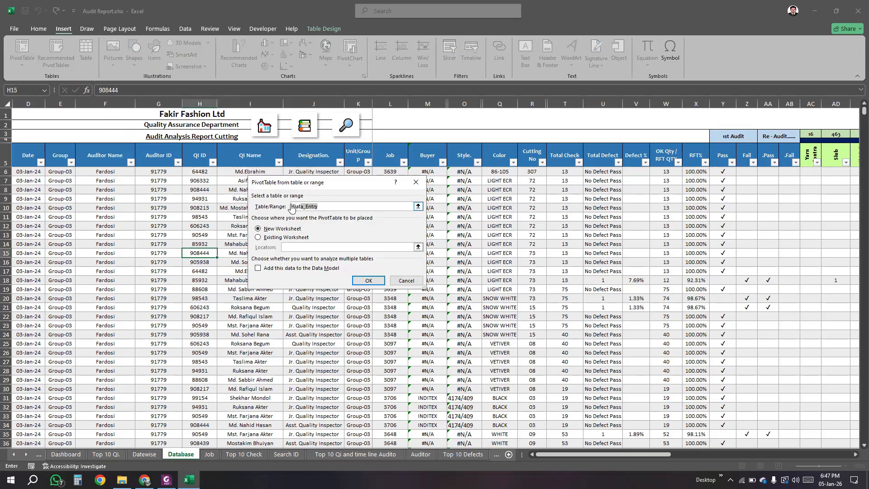
drag(291, 207, 331, 208)
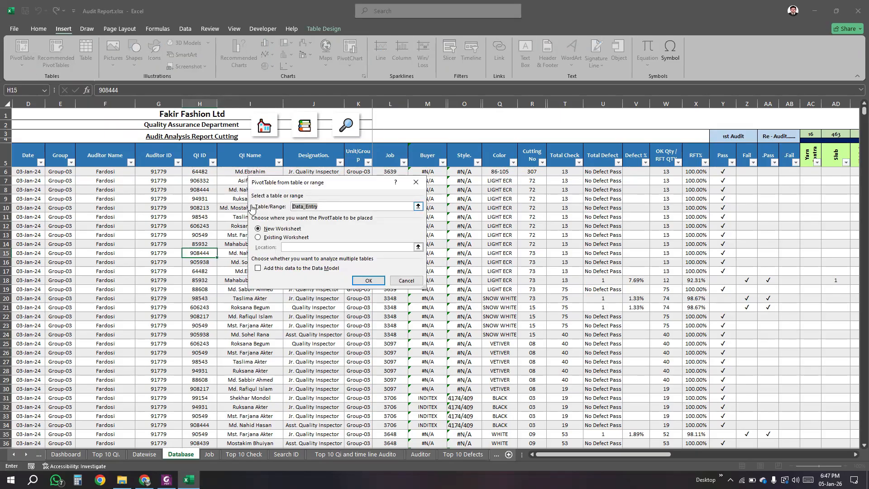
click(335, 206)
double_click(312, 205)
click(280, 240)
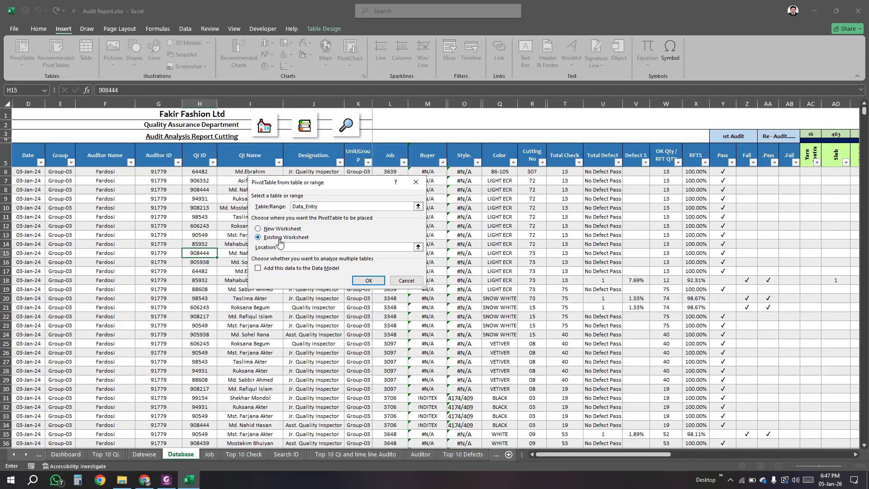
click(272, 230)
click(282, 238)
click(267, 229)
click(367, 281)
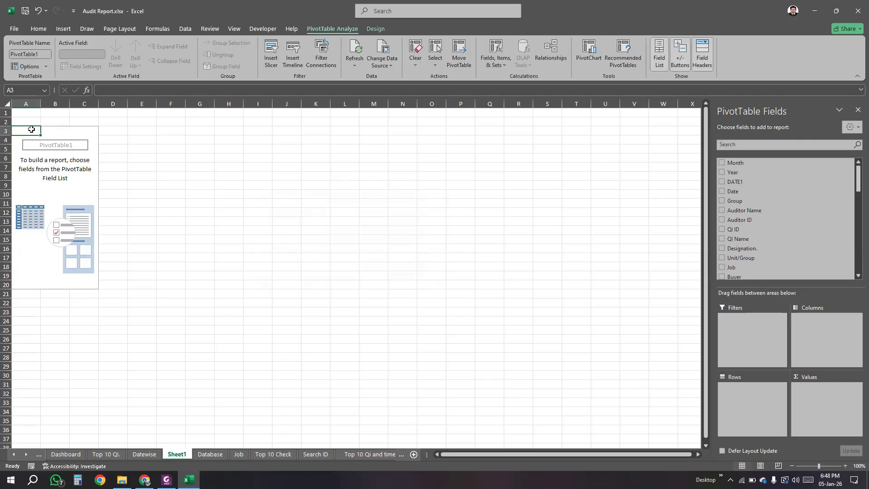
Step: Examine the empty PivotTable area and look through the fields available for the report
click(67, 147)
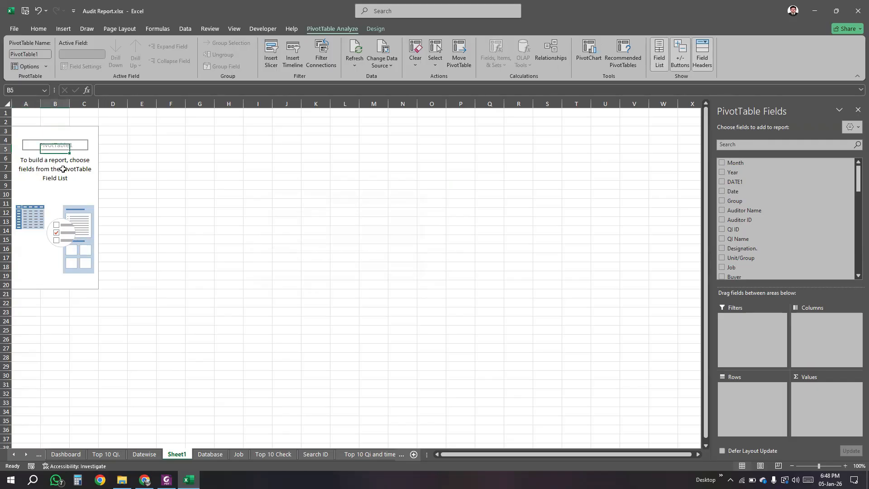
click(37, 130)
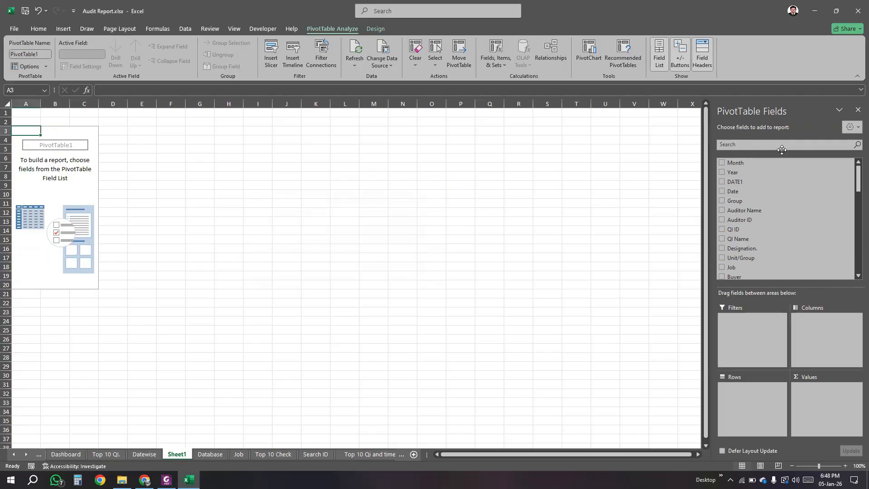
scroll(747, 194, down, 4)
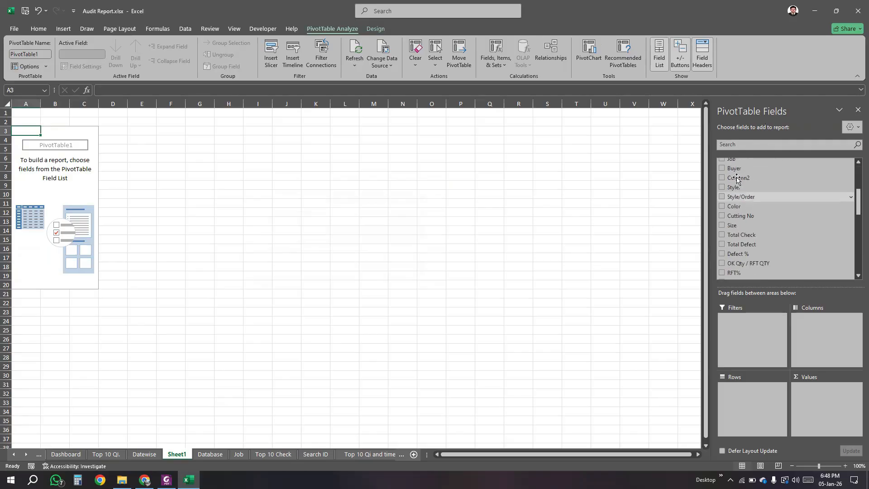
scroll(736, 178, up, 4)
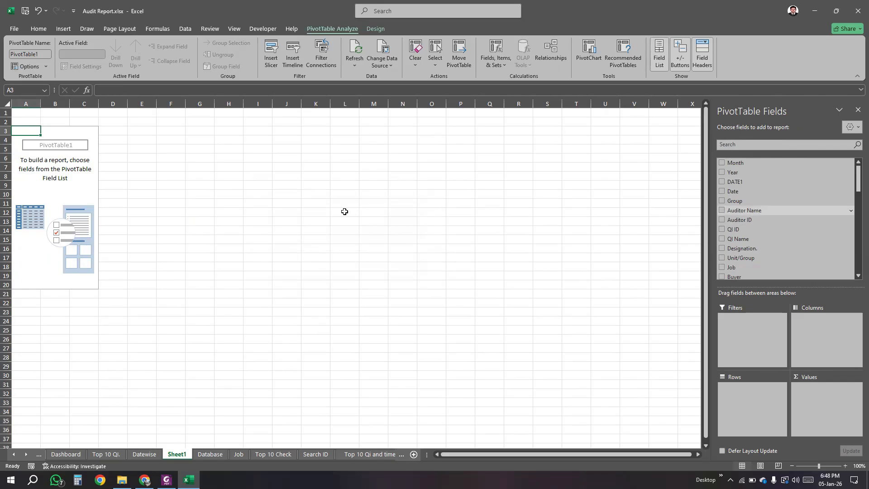
click(250, 202)
click(40, 158)
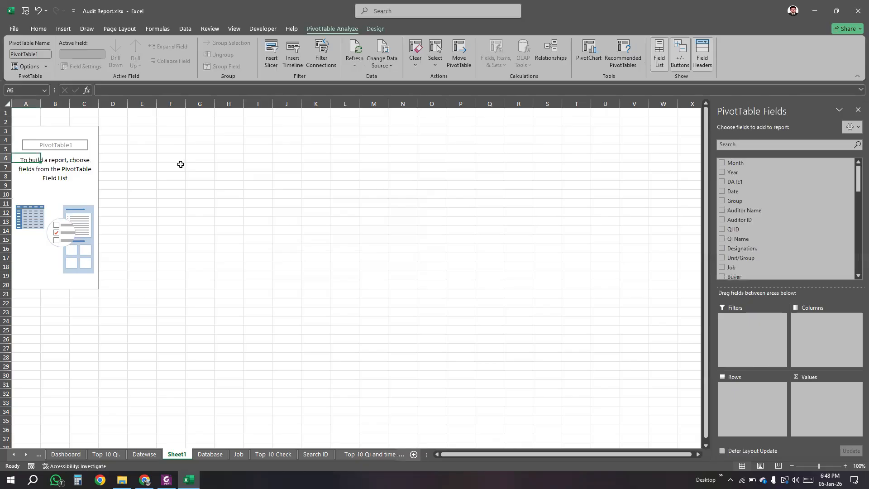
click(181, 164)
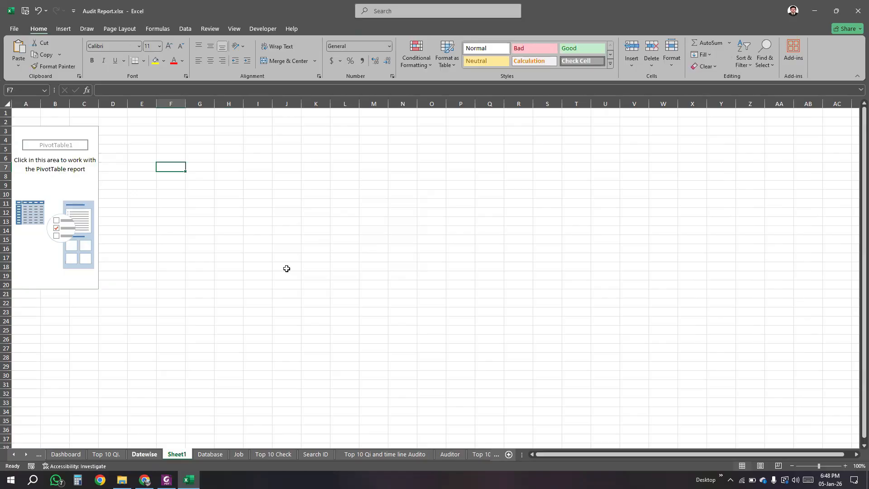
Step: Look over the Dashboard sheet and compare it with the source data on the Database sheet
key(ctrl+Page_Down)
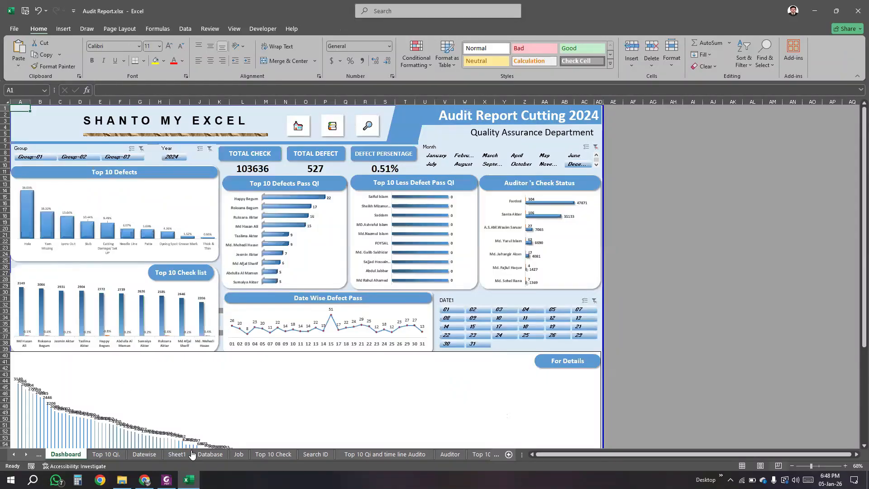
click(206, 454)
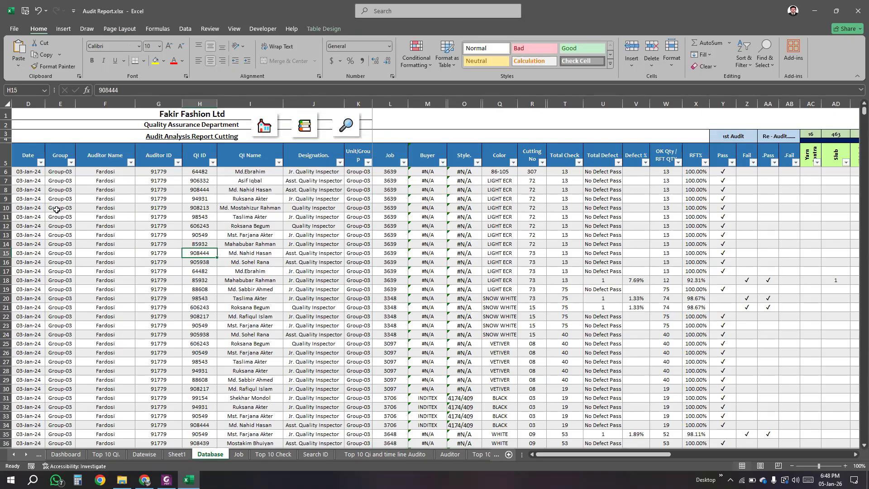
click(66, 454)
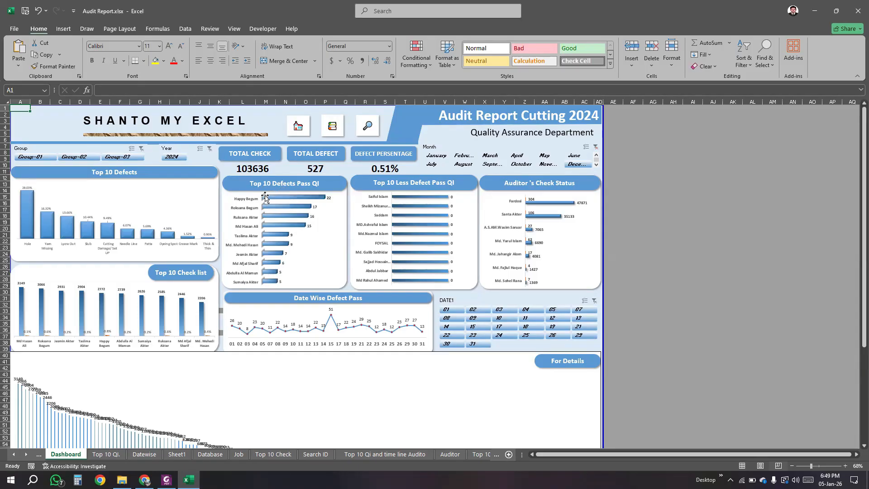
Step: Mark the Top 10 Defects Pass QI chart, its title and its values on the Dashboard with freehand ink, and clear the ink
ctrl+scroll(476, 272, up, 2)
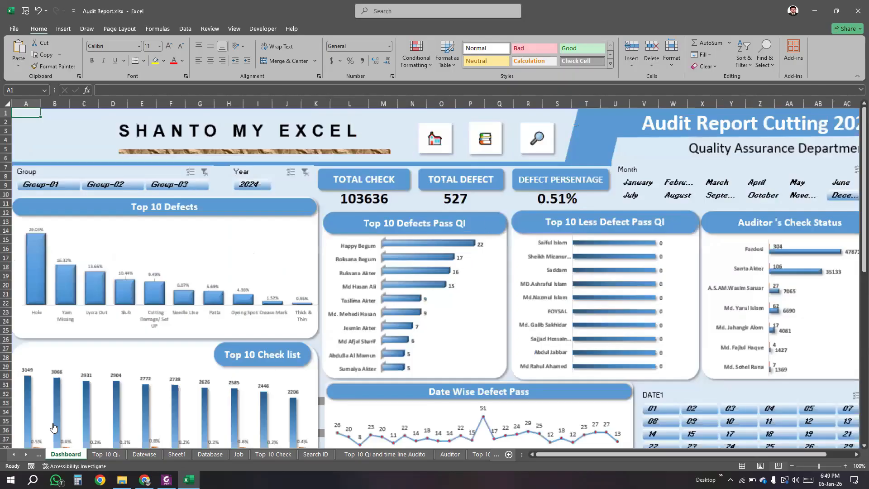
ctrl+scroll(10, 237, up, 2)
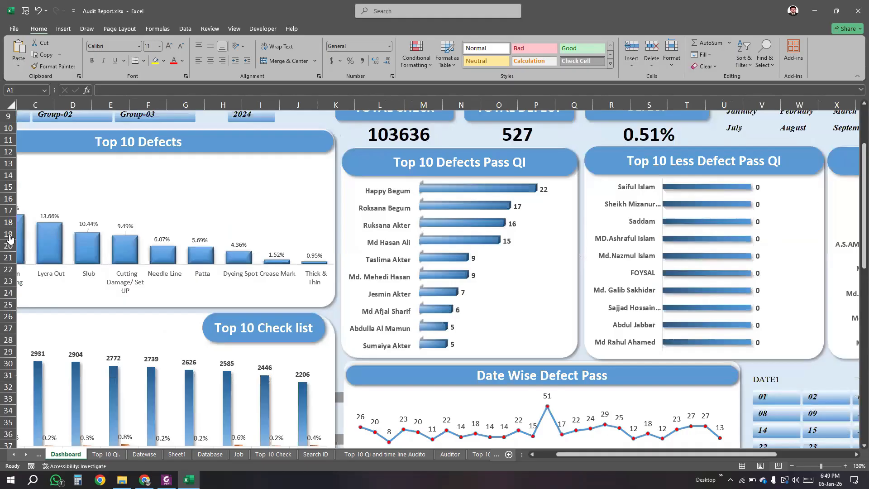
mouse_move(342, 145)
mouse_down()
mouse_move(574, 199)
mouse_move(555, 145)
mouse_move(413, 150)
mouse_up()
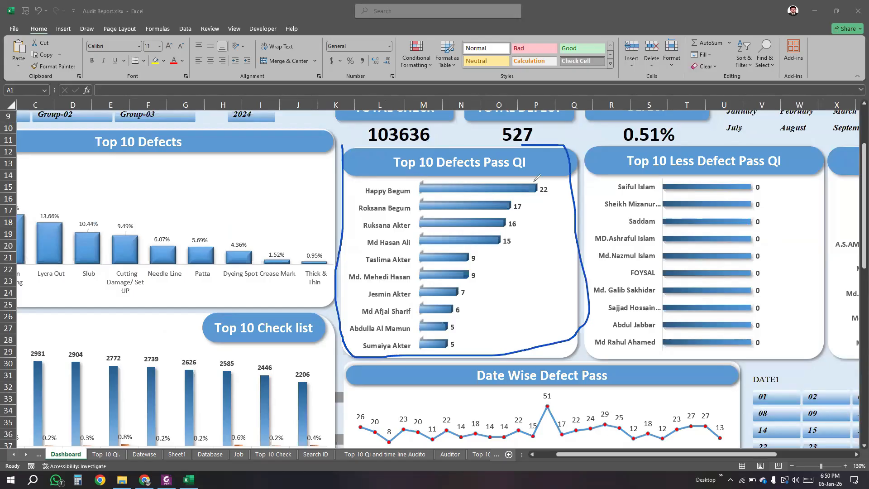
drag(553, 177, 552, 297)
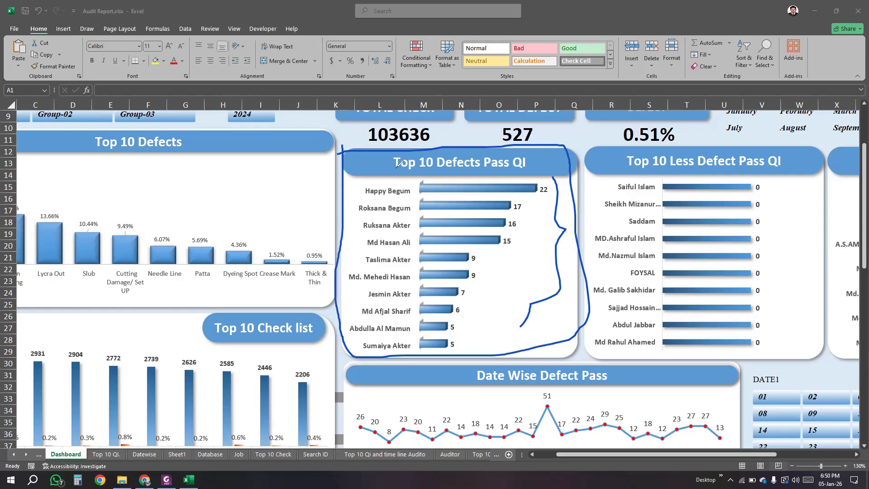
mouse_move(540, 172)
mouse_down()
mouse_move(389, 172)
mouse_move(359, 190)
mouse_move(369, 180)
mouse_up()
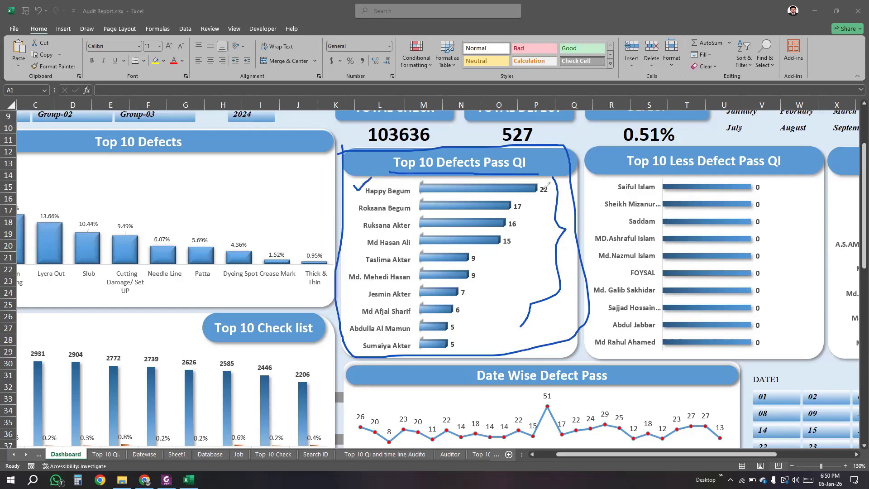
mouse_move(553, 178)
mouse_down()
mouse_move(536, 195)
mouse_move(542, 181)
mouse_move(552, 191)
mouse_up()
key(Escape)
Step: Add the QI Name field to the Rows area of the PivotTable on Sheet1
click(177, 454)
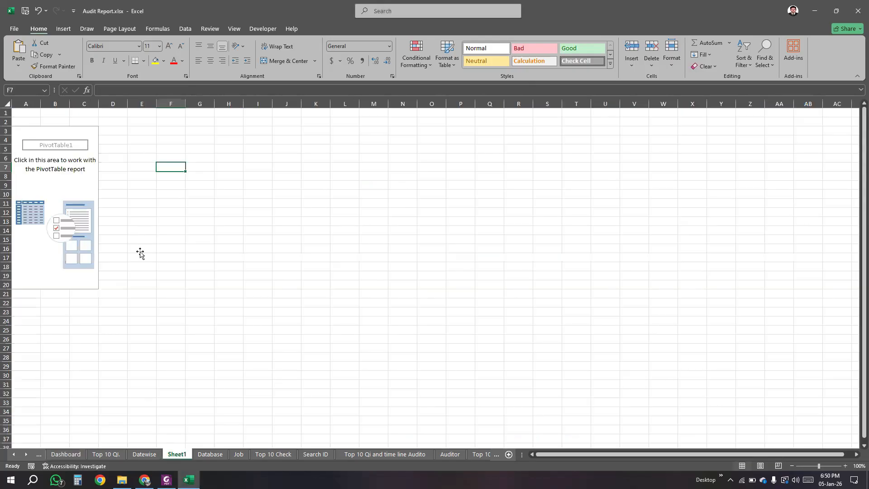
click(71, 146)
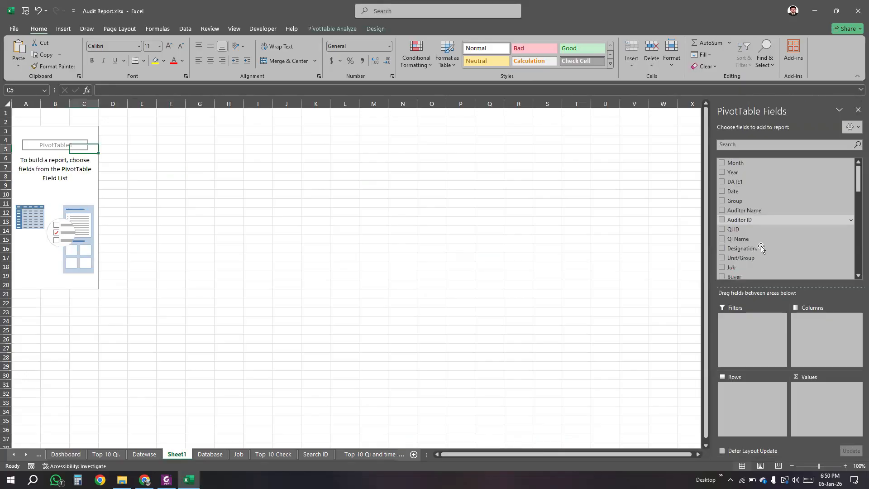
scroll(749, 228, down, 1)
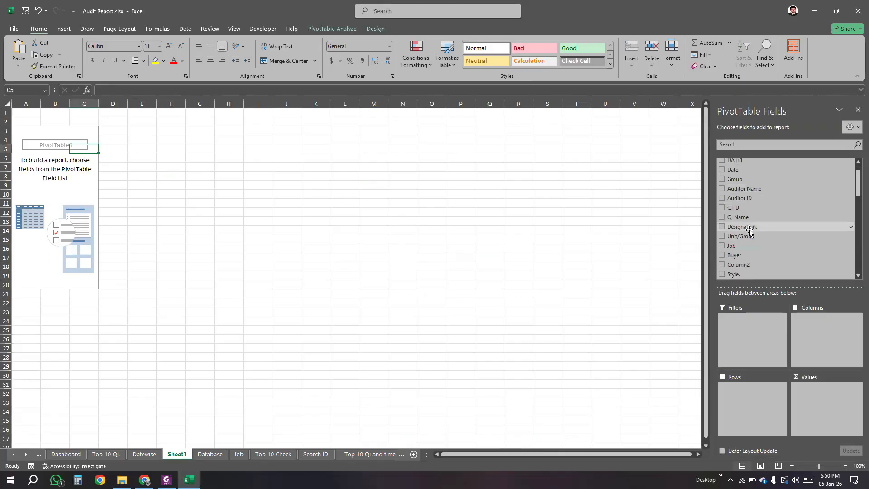
scroll(750, 229, down, 1)
drag(739, 195, 757, 400)
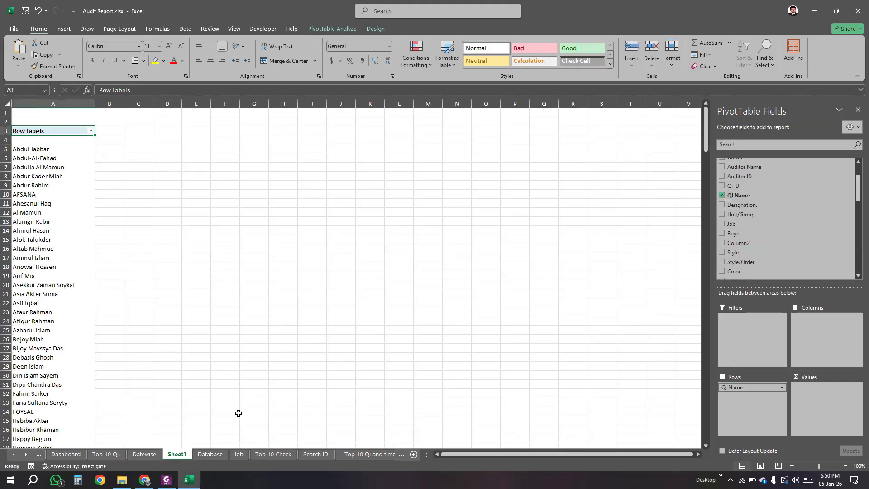
Step: Check the source columns on the Database sheet and return to the PivotTable on Sheet1
click(210, 454)
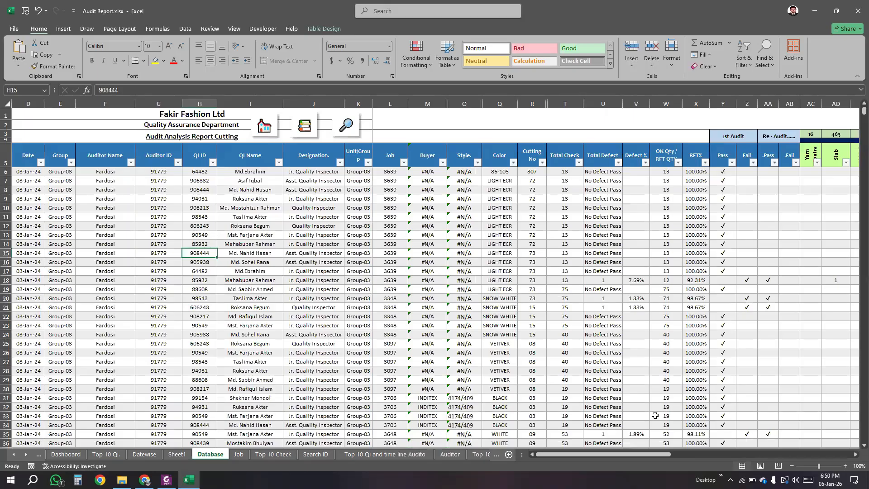
key(ctrl+Page_Up)
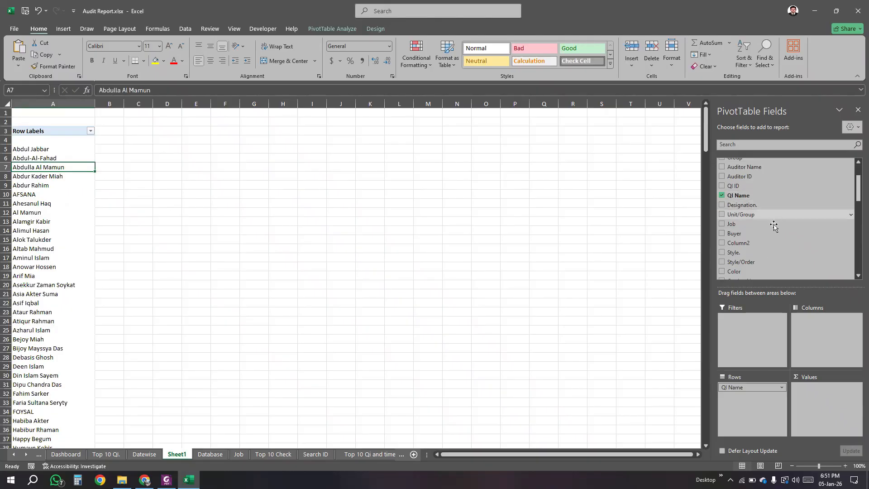
Step: Check the Total Defect column on the Database sheet and add the Total Defect field to the Values area of the PivotTable on Sheet1
scroll(765, 248, down, 2)
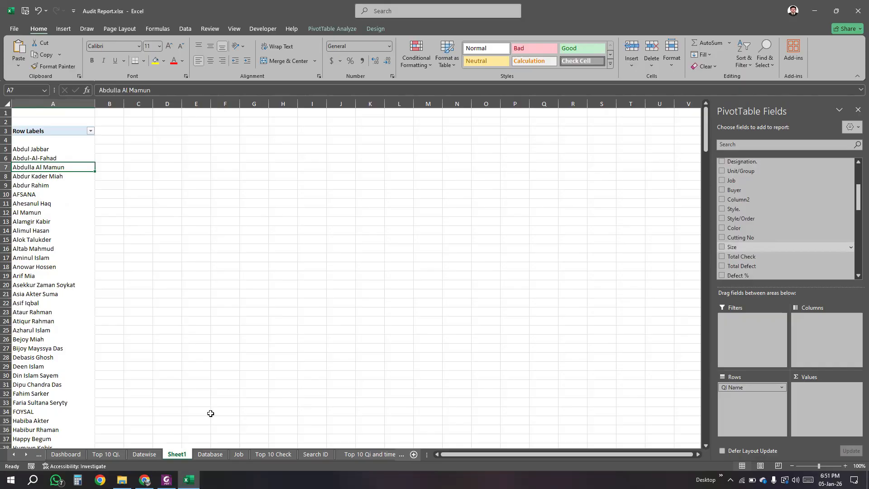
click(207, 455)
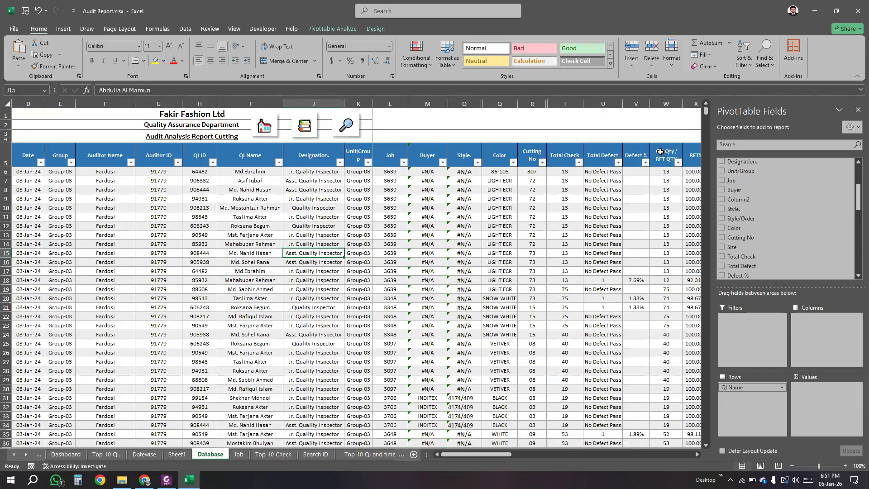
drag(602, 155, 596, 296)
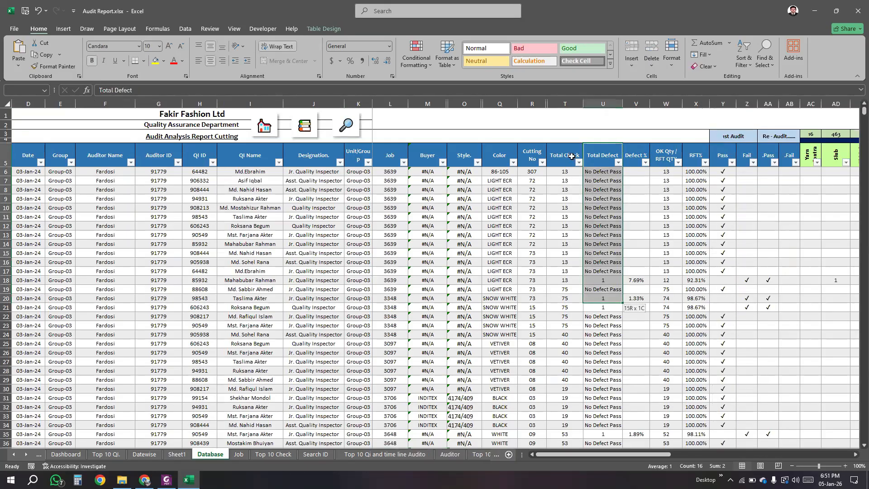
drag(606, 157, 607, 274)
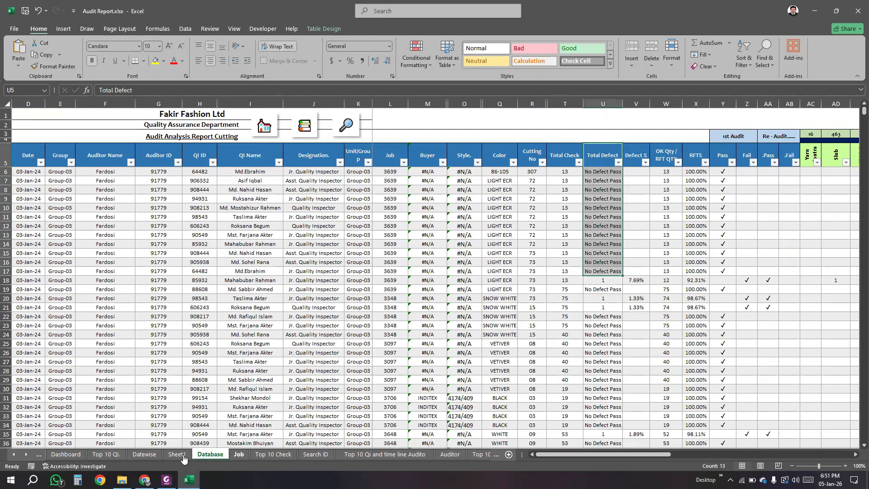
key(ctrl+Page_Up)
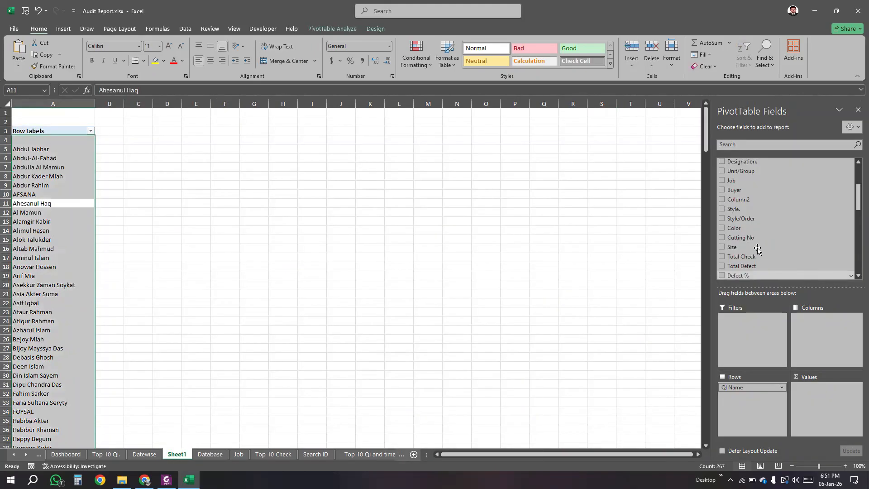
scroll(765, 257, down, 1)
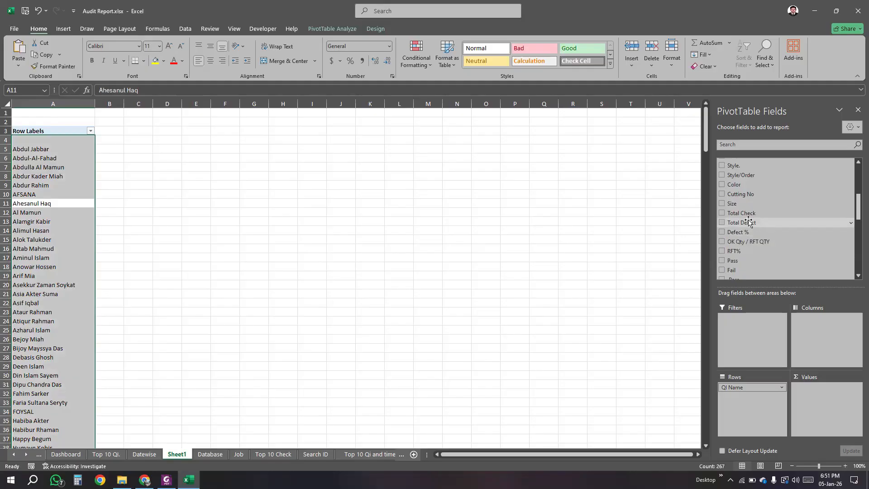
drag(749, 222, 827, 402)
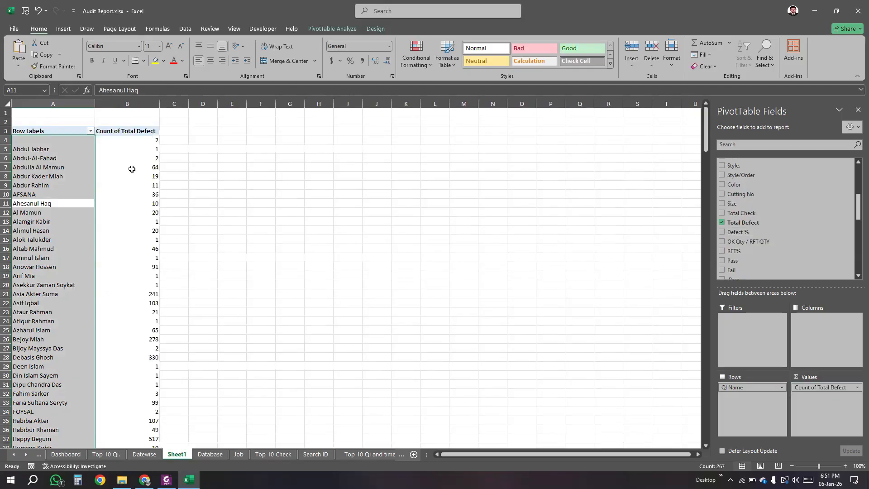
Step: Examine the Count of Total Defect header and the first named QI's count in the PivotTable
click(104, 130)
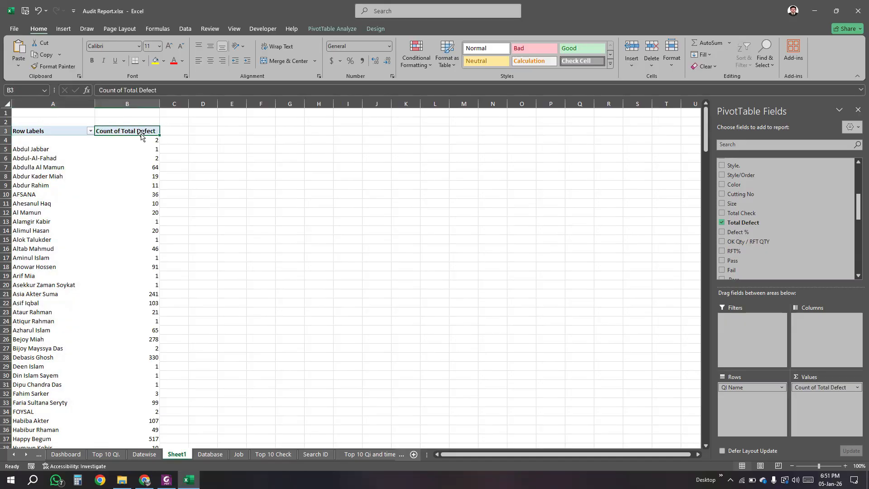
click(44, 151)
key(Right)
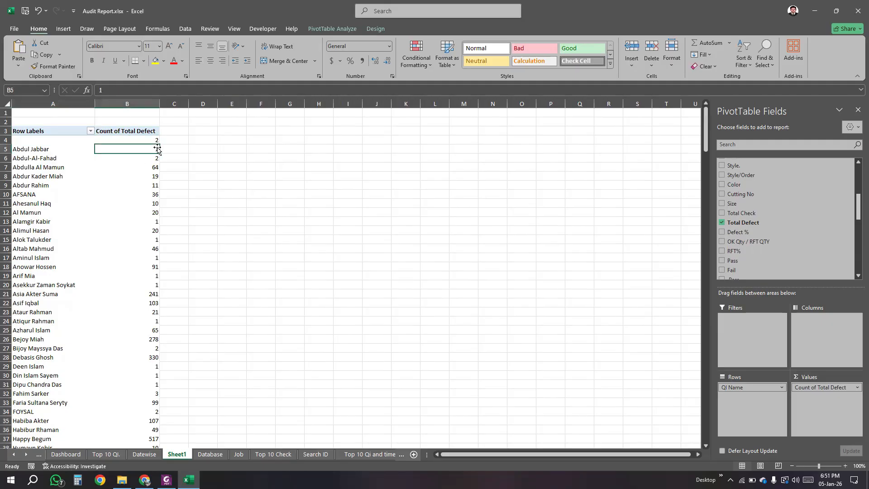
click(126, 131)
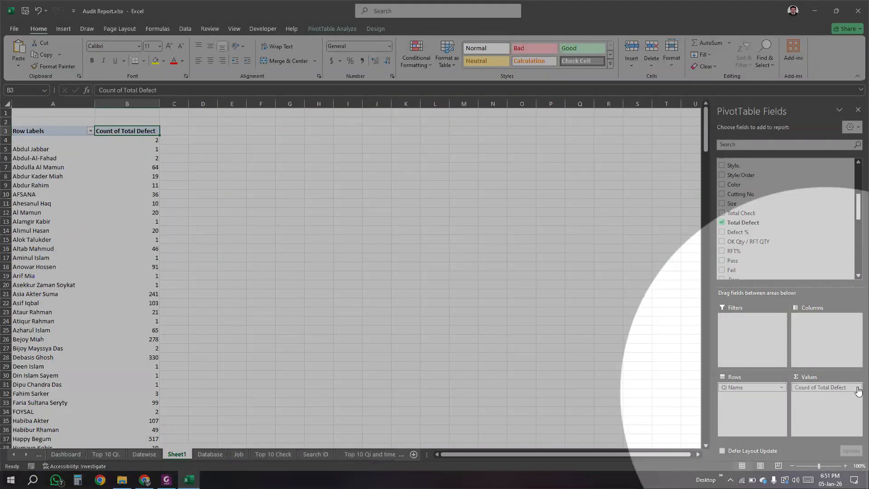
Step: Change the value field settings of Count of Total Defect so the field is summarized by Sum
click(859, 390)
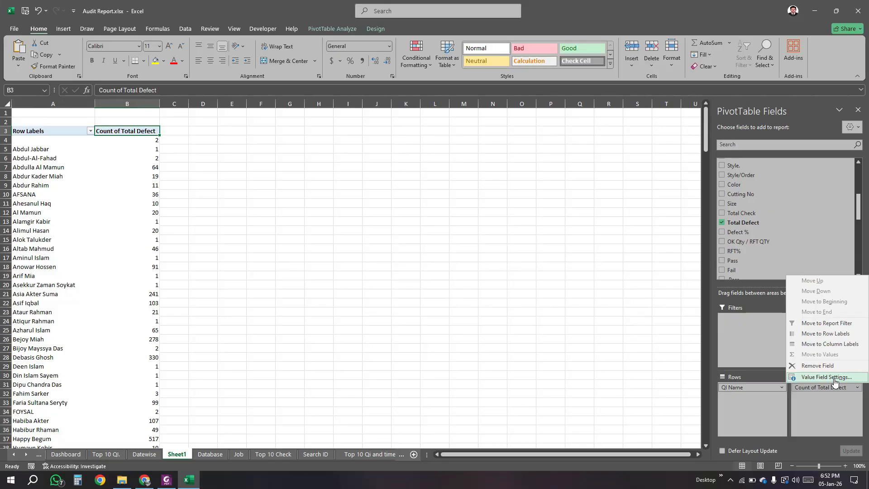
click(835, 381)
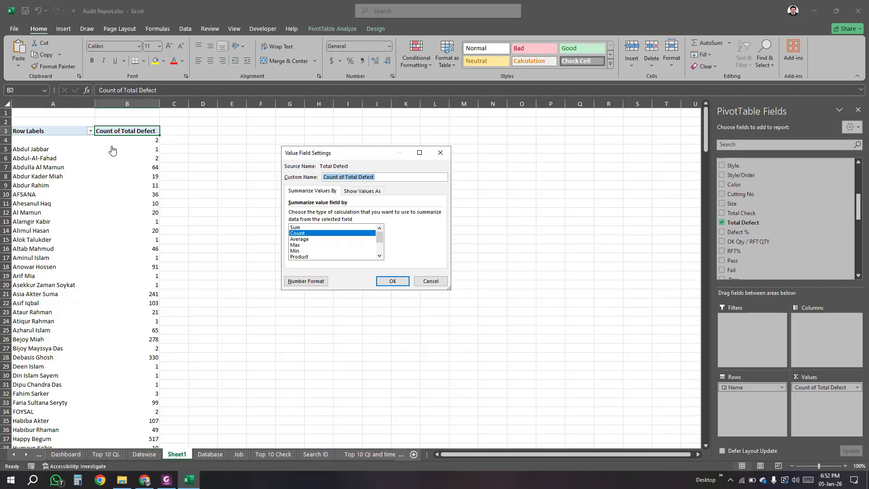
click(295, 228)
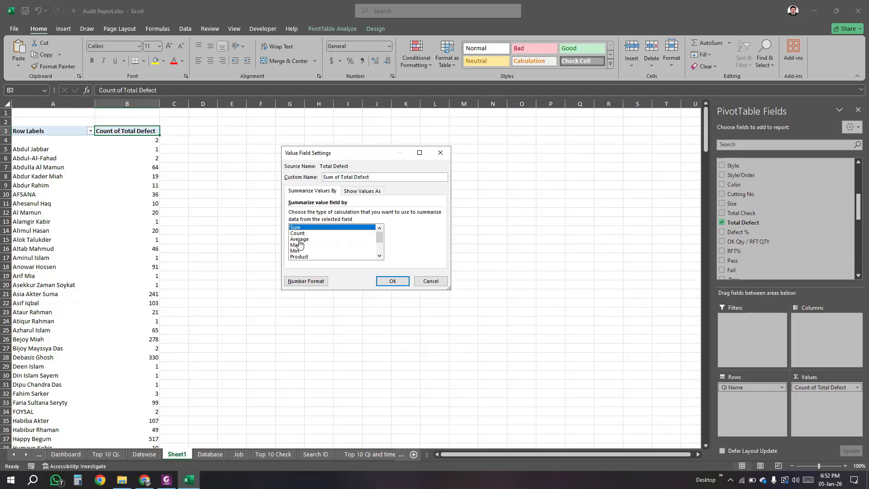
click(300, 239)
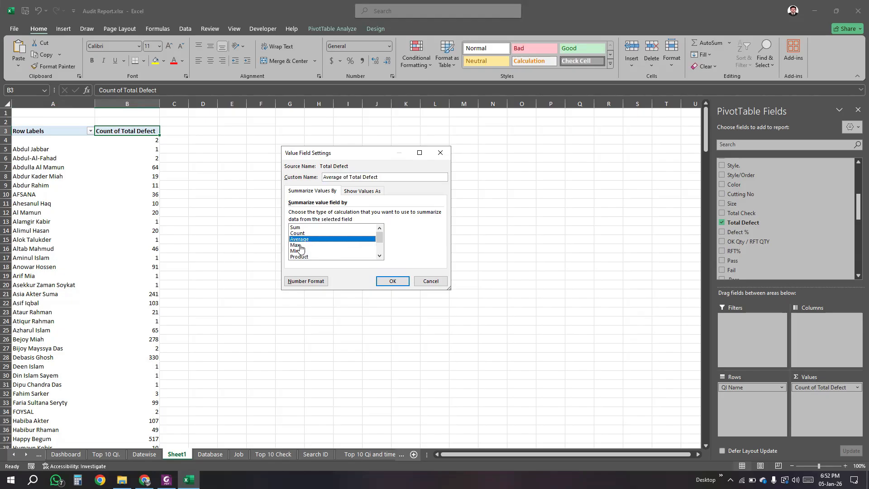
click(302, 245)
click(302, 251)
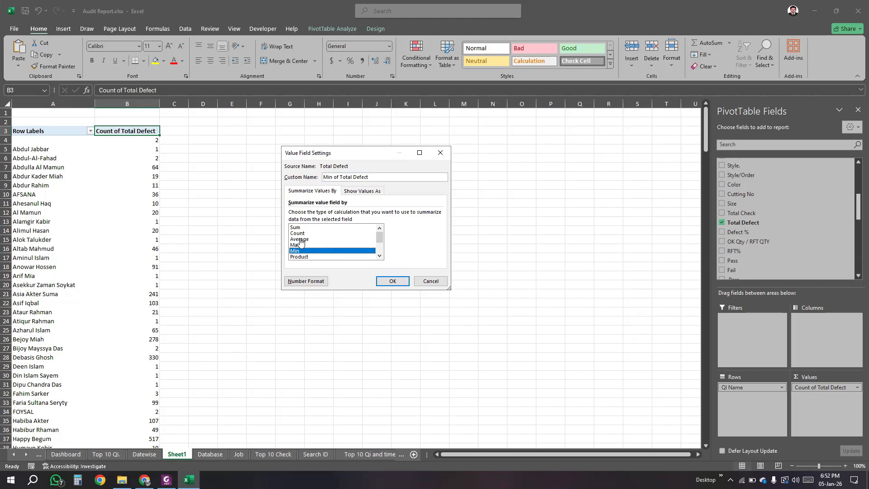
click(300, 240)
click(308, 248)
mouse_move(380, 237)
mouse_down()
mouse_move(382, 250)
mouse_move(380, 228)
mouse_up()
click(299, 228)
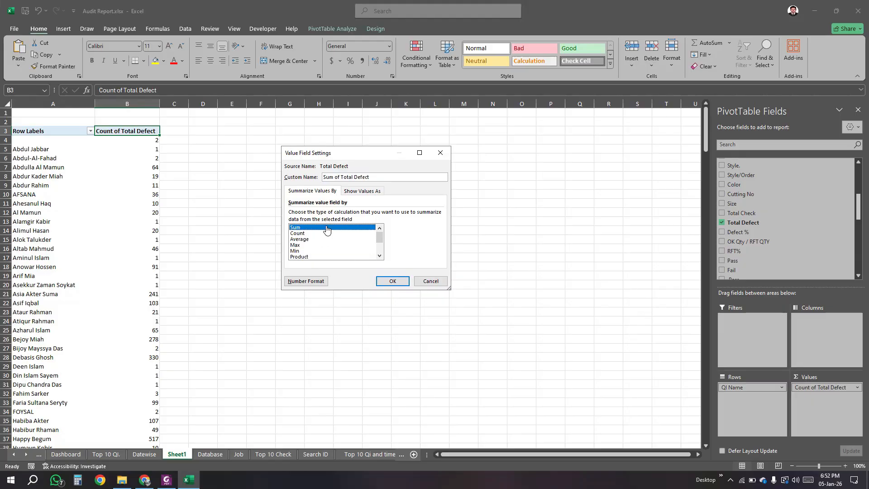
click(392, 282)
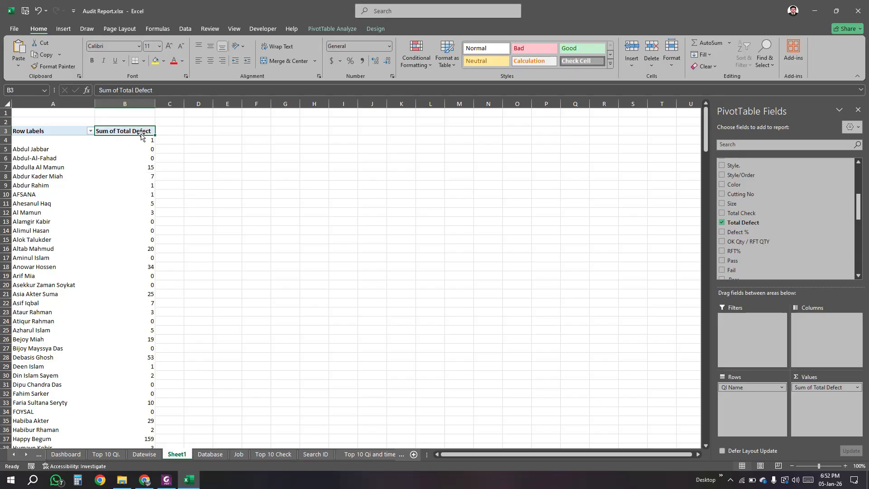
Step: Look over the QI names and their summed total defects in the PivotTable
scroll(151, 275, down, 6)
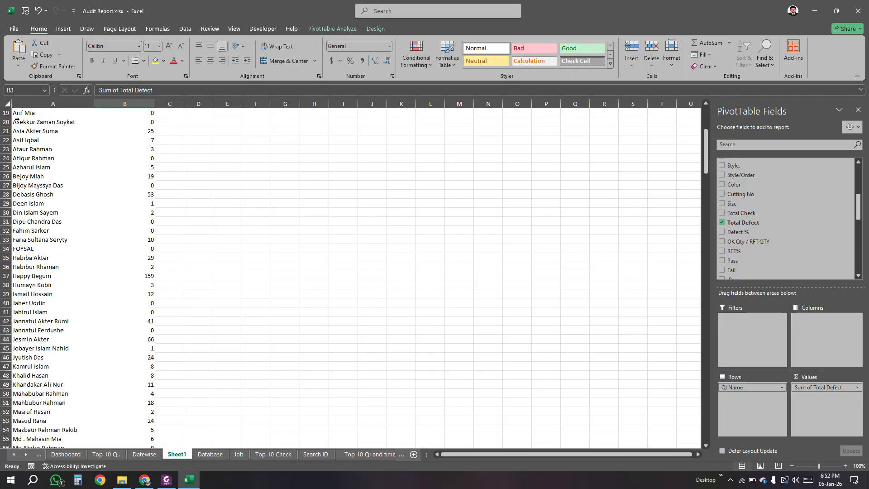
scroll(17, 121, up, 4)
drag(45, 122, 50, 213)
drag(152, 192, 45, 250)
scroll(141, 230, up, 2)
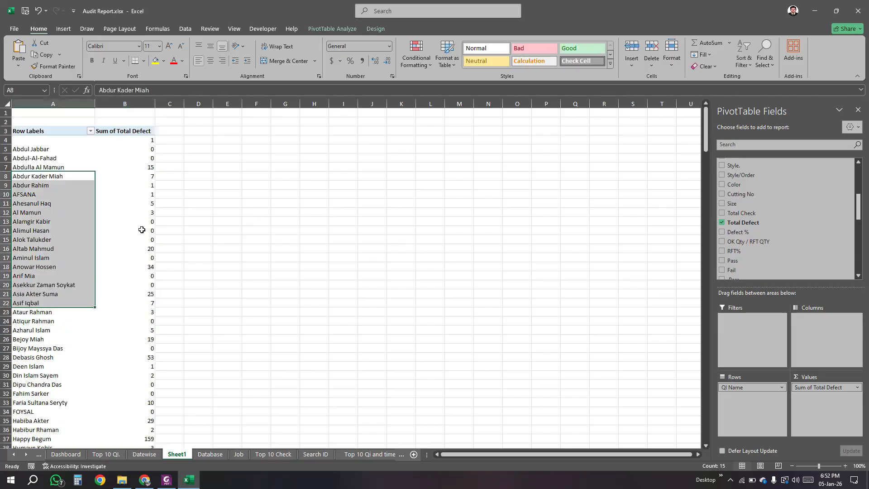
drag(136, 149, 132, 274)
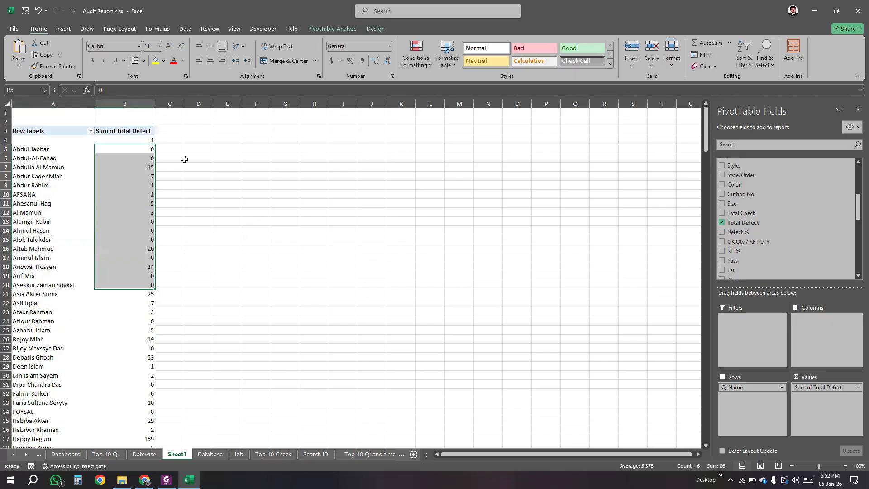
Step: Enter the title "Top 10 Defect pass QI" in cell A1 above the PivotTable
click(55, 114)
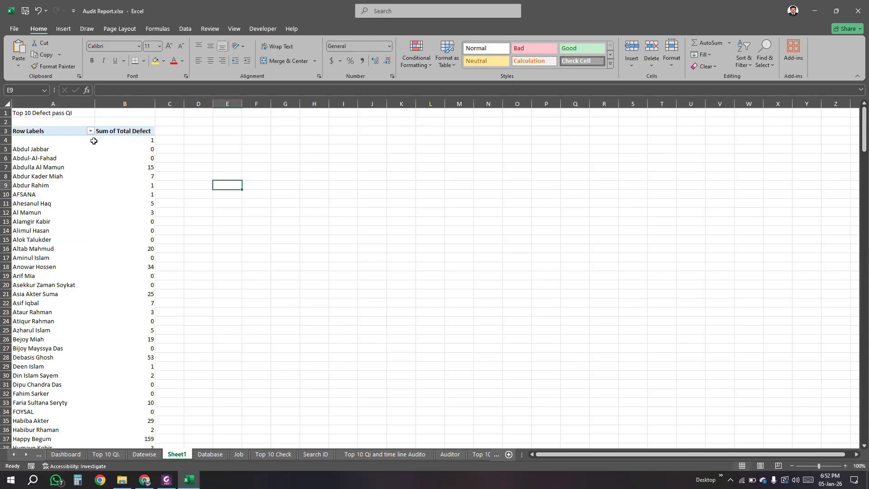
scroll(57, 206, down, 4)
scroll(68, 199, up, 4)
Step: Sort the PivotTable's row labels by QI Name from Z to A and check the order of the defect sums
click(135, 168)
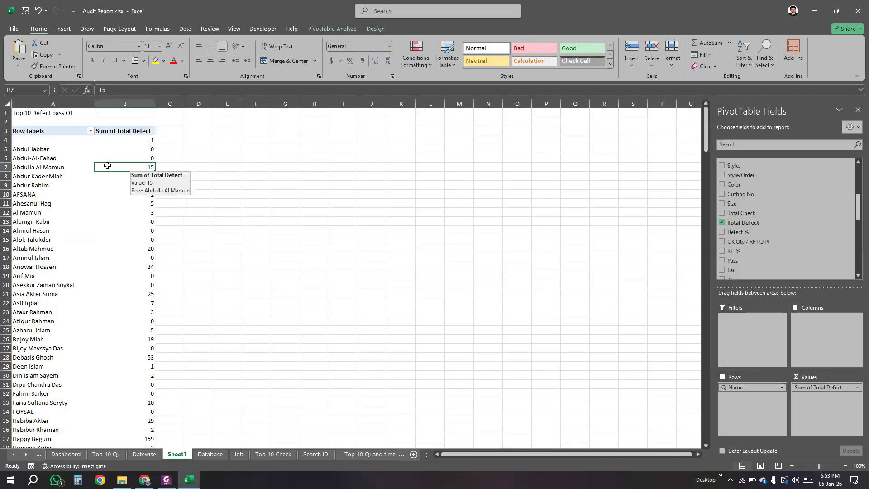
click(92, 131)
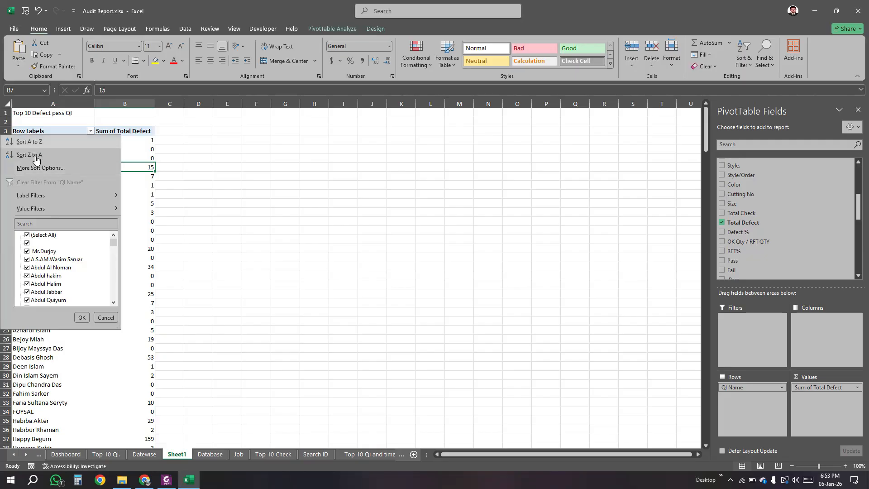
click(85, 156)
drag(144, 139, 142, 249)
Step: Set the row labels' sort options to descending by Sum of Total Defect
click(90, 131)
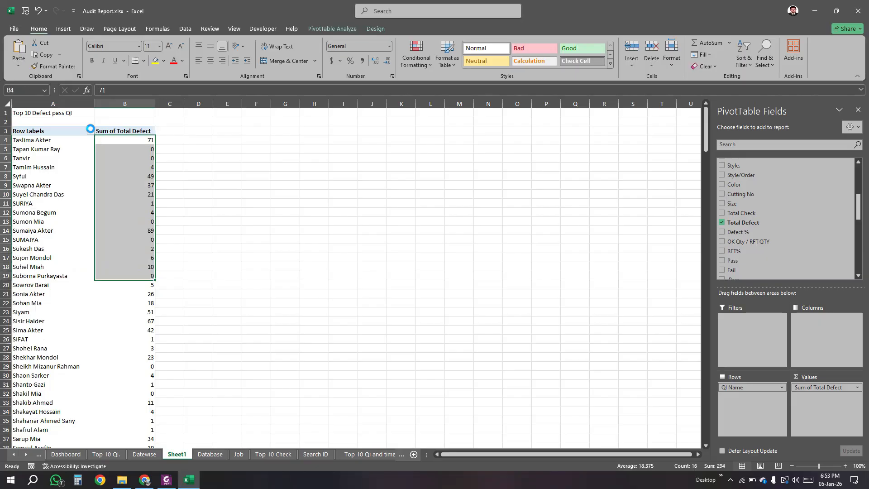
click(44, 167)
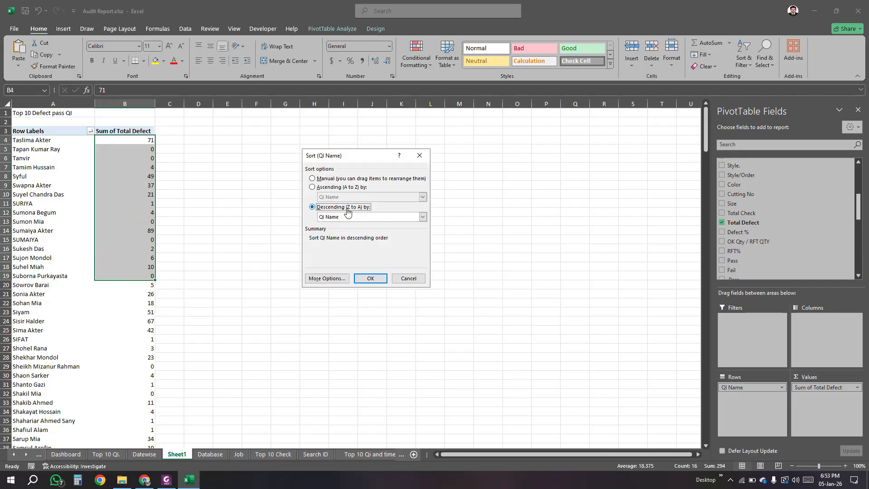
click(326, 218)
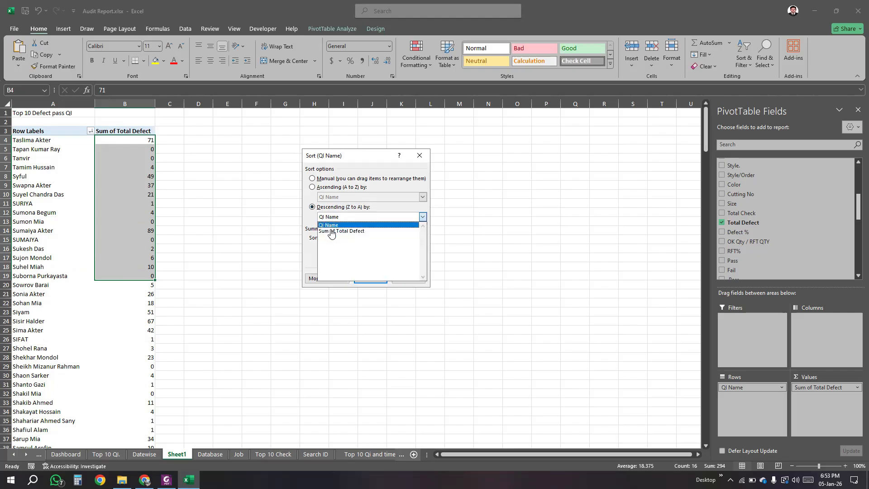
click(347, 231)
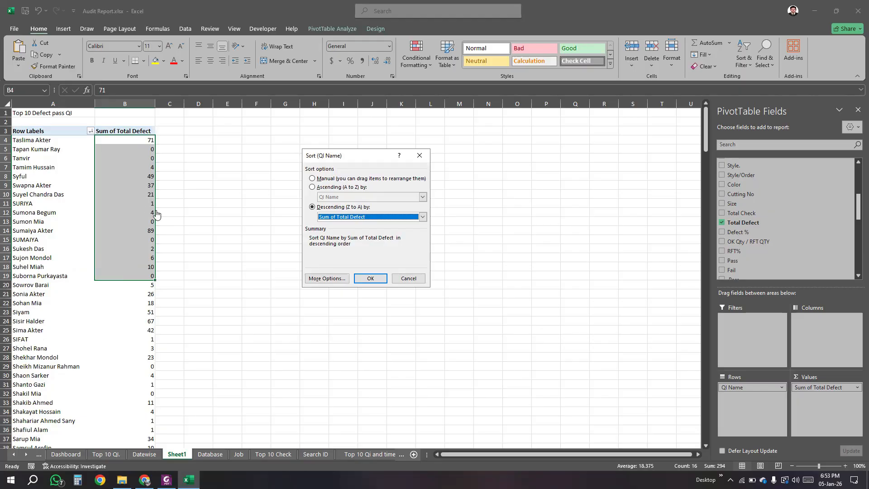
click(370, 278)
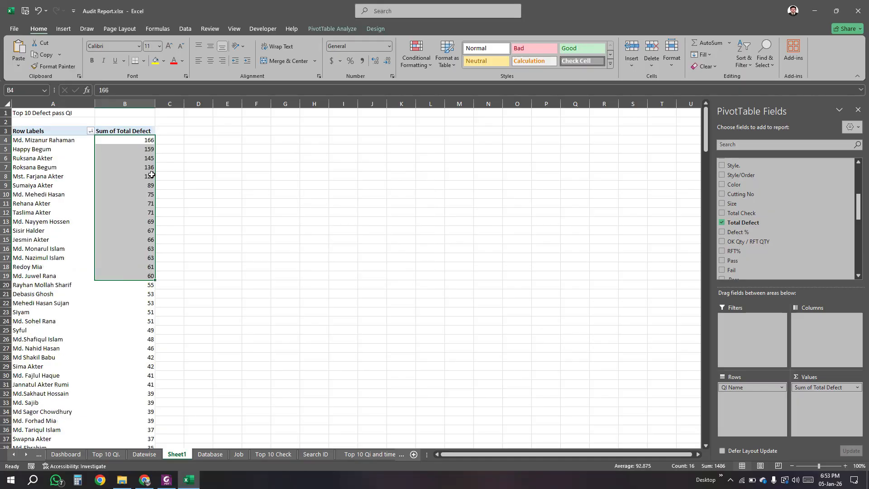
Step: Examine the sorted PivotTable from its header through the highest-ranking QI names and defect sums
click(136, 141)
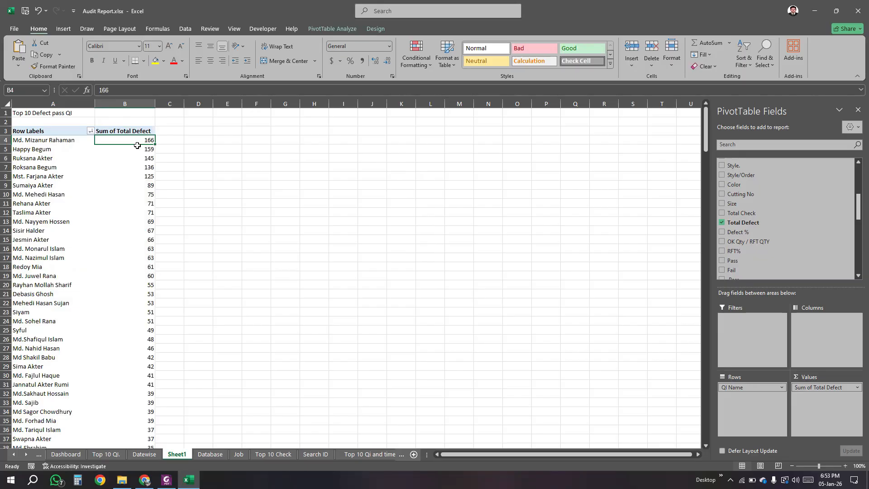
drag(137, 145, 140, 223)
click(187, 191)
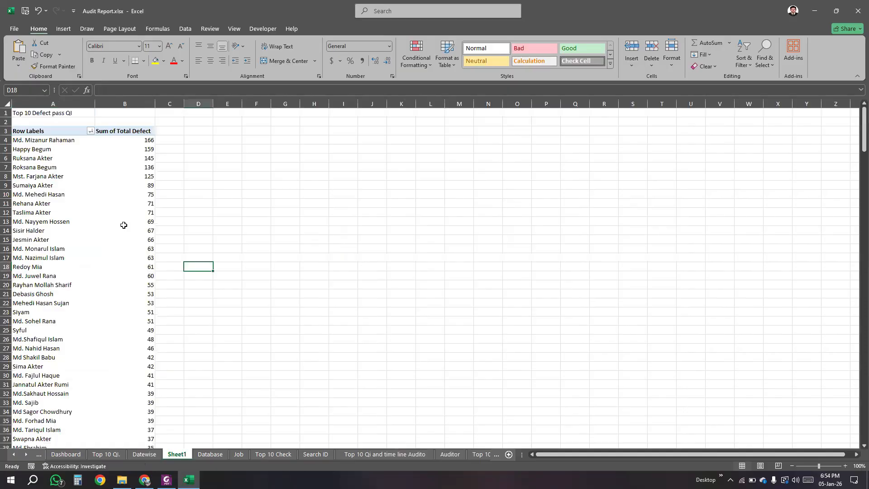
scroll(121, 227, down, 1)
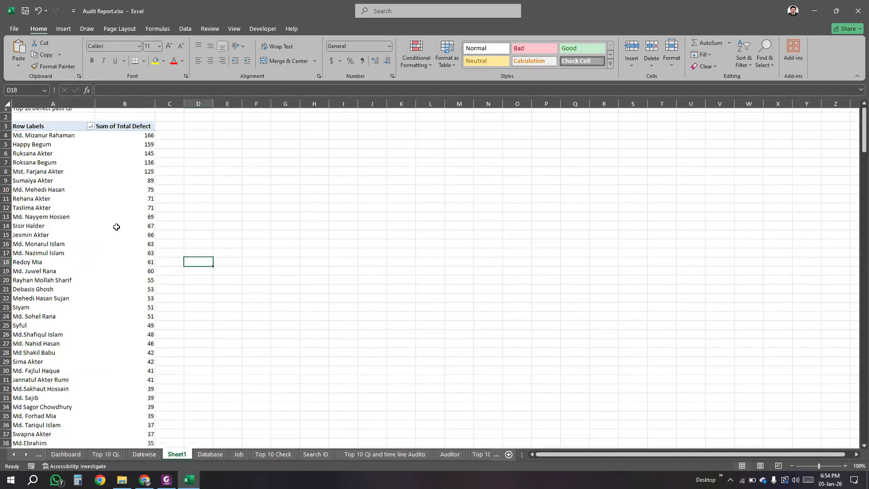
drag(40, 149, 25, 261)
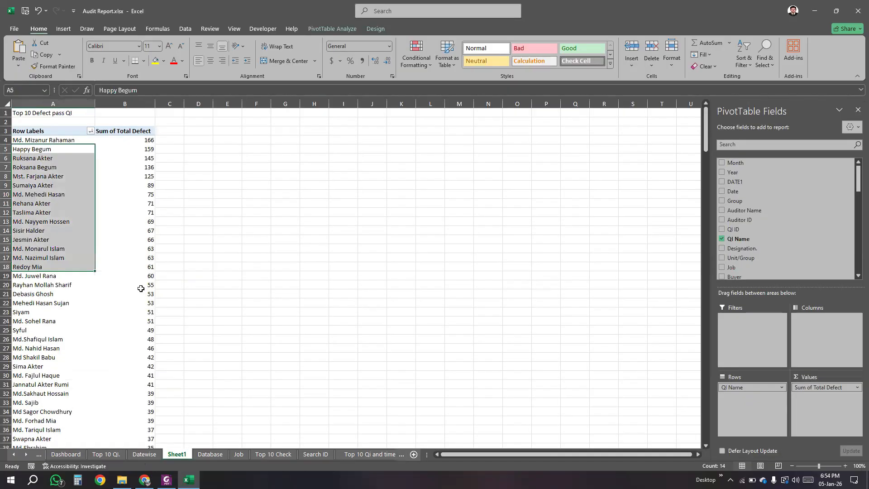
drag(125, 140, 138, 300)
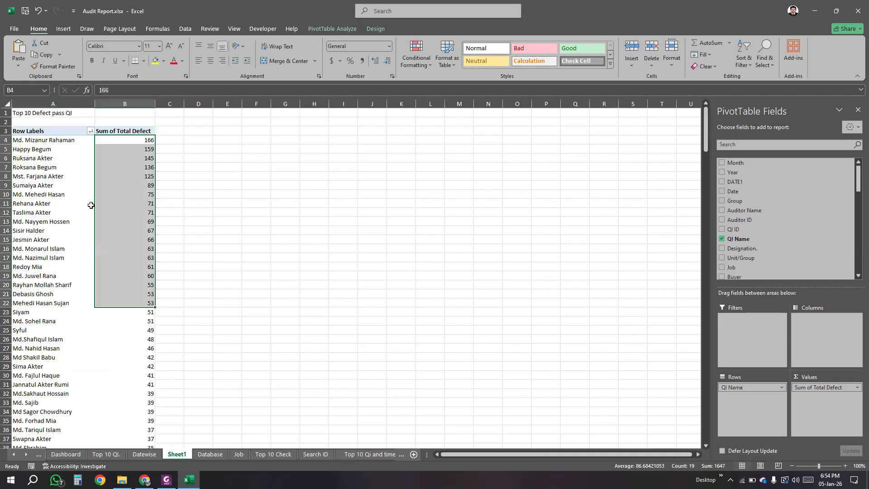
click(108, 159)
drag(55, 131, 125, 225)
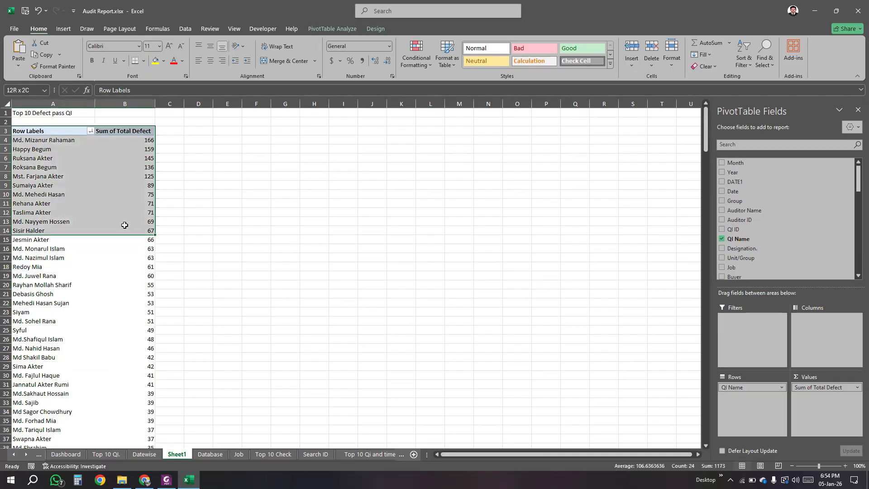
click(165, 141)
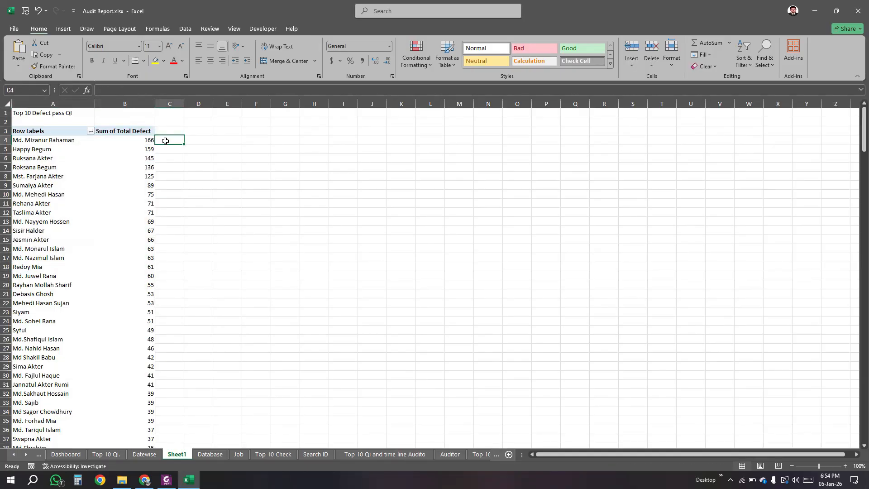
Step: Number the six highest-ranking QIs 1 to 6 in cells C4 to C9 beside the PivotTable
text(1)
key(Return)
text(2)
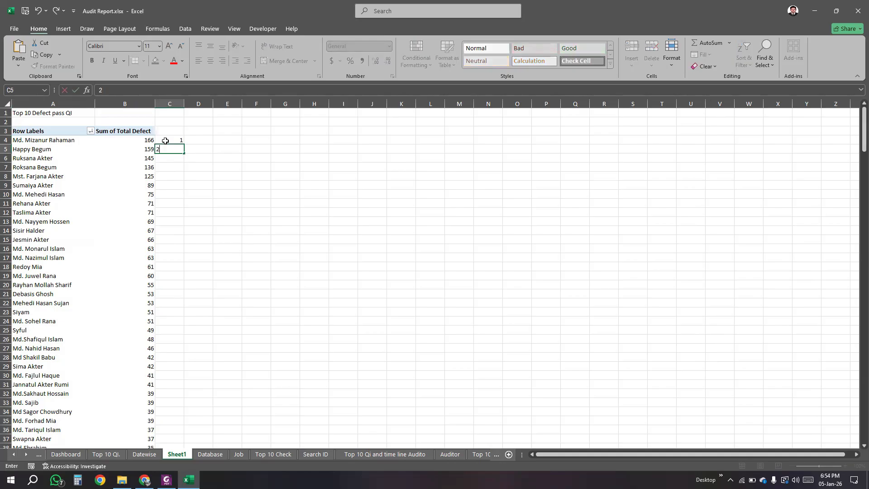
key(Return)
text(3)
key(Return)
text(4)
key(Return)
text(5)
key(Return)
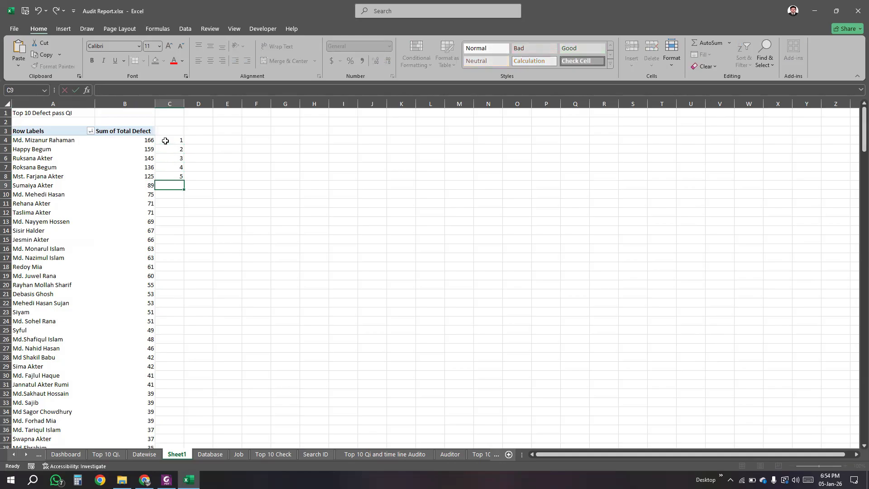
text(6)
key(Return)
Step: Compare the PivotTable's highest-ranking rows with the Dashboard's Top 10 Defects Pass QI chart and look through the long QI list on Sheet1
drag(181, 140, 82, 243)
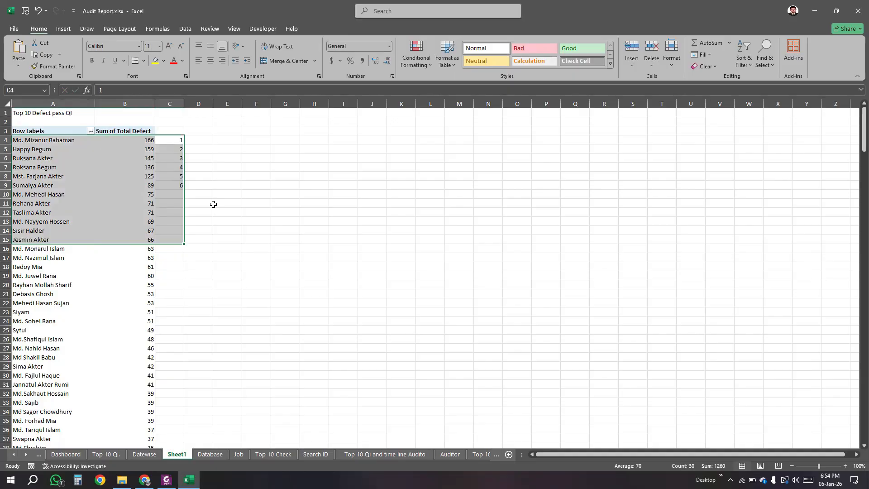
click(227, 204)
drag(125, 140, 49, 246)
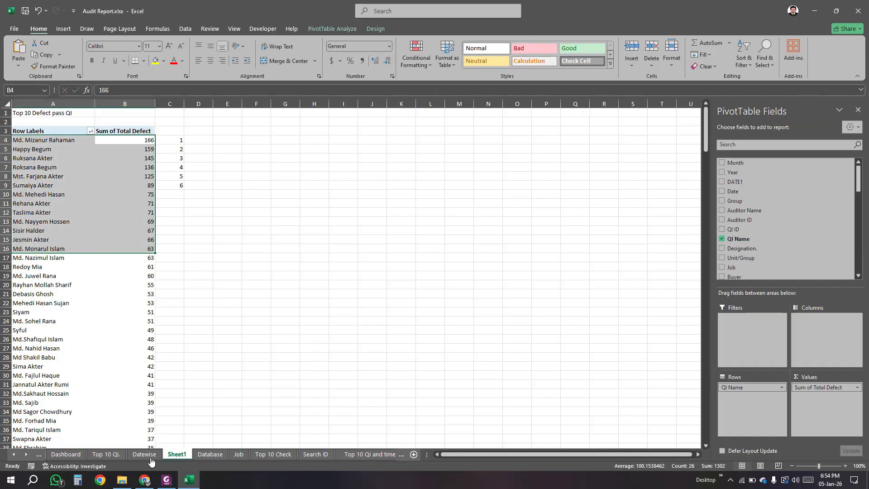
click(66, 454)
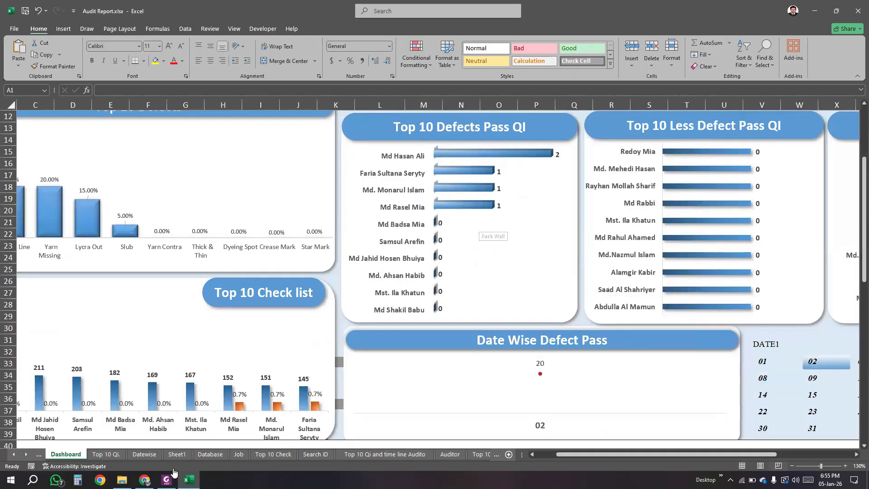
click(175, 454)
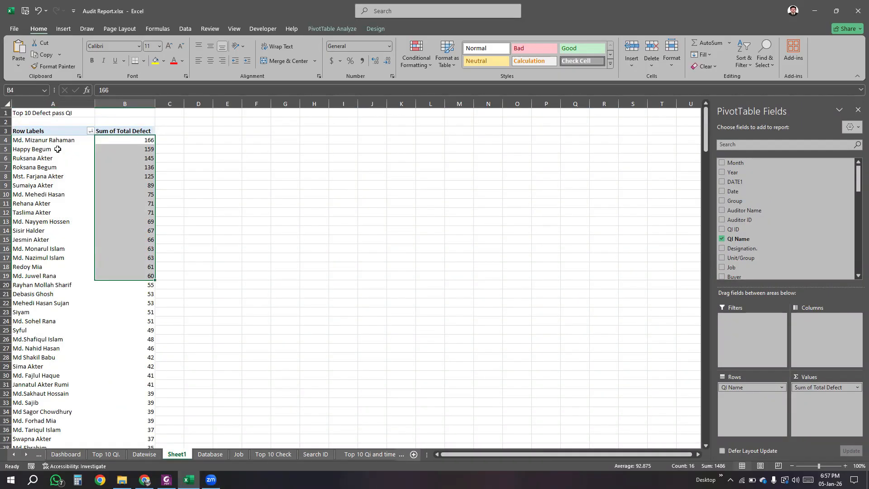
click(67, 140)
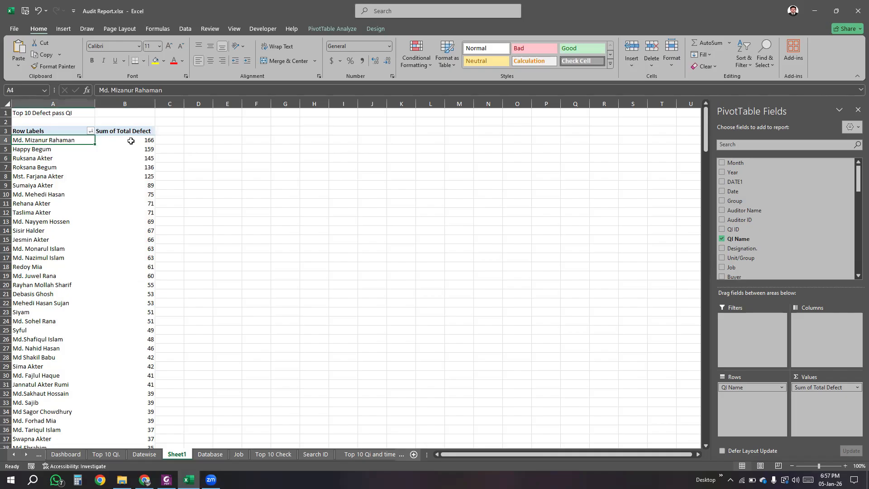
drag(132, 141, 120, 266)
scroll(109, 254, down, 13)
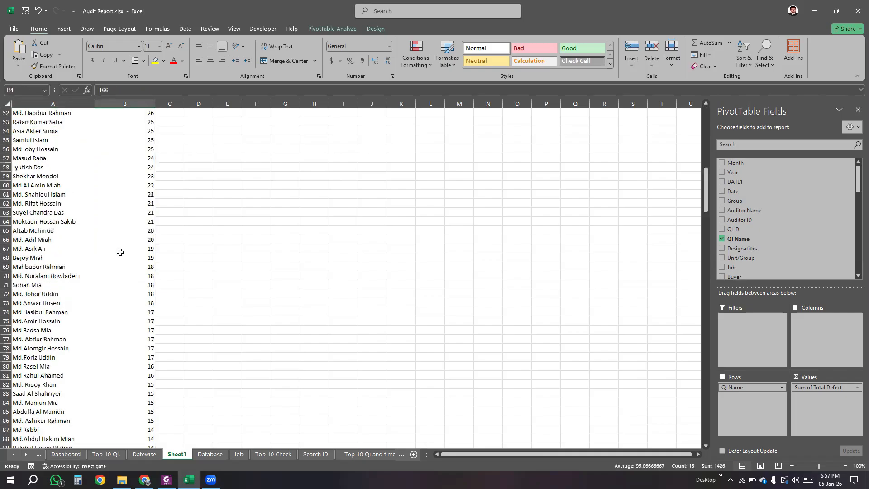
scroll(120, 252, up, 13)
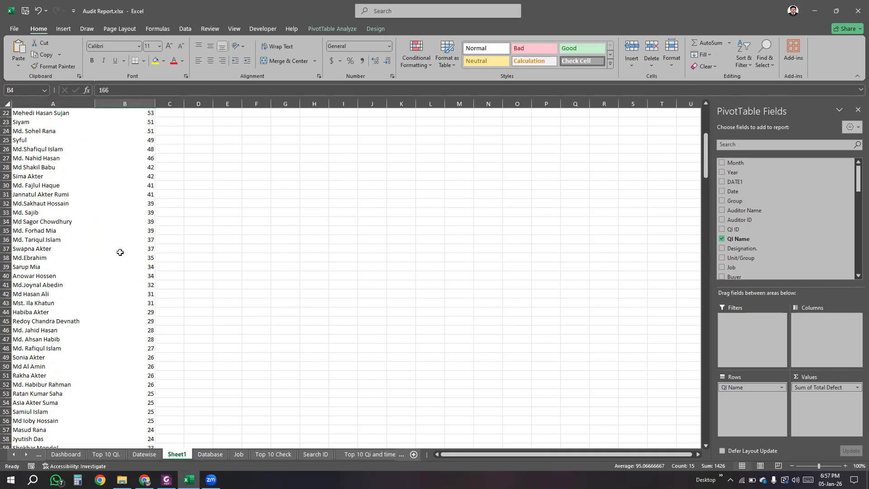
click(72, 178)
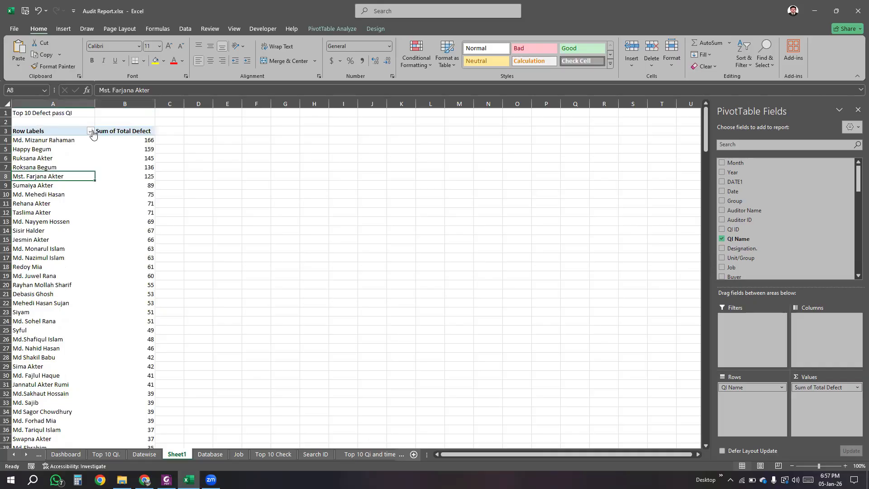
Step: Filter the PivotTable's QI names to the top 10 items by Sum of Total Defect and check the remaining rows
click(90, 131)
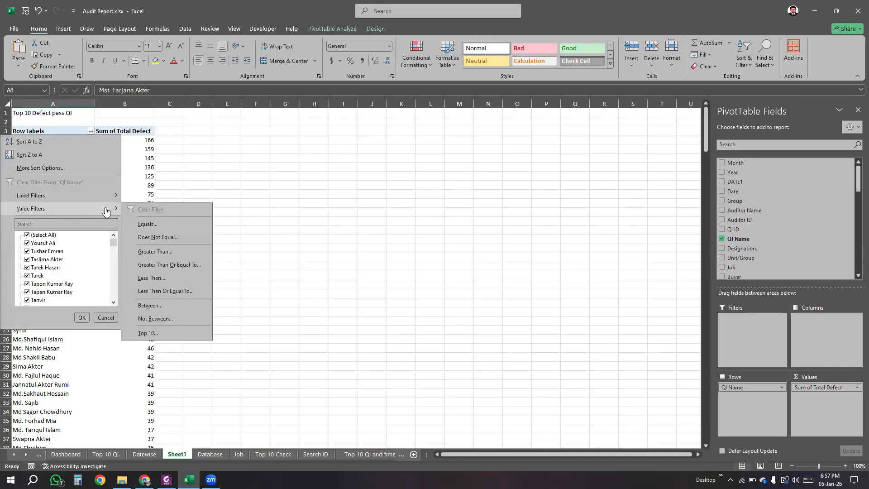
click(144, 137)
click(144, 137)
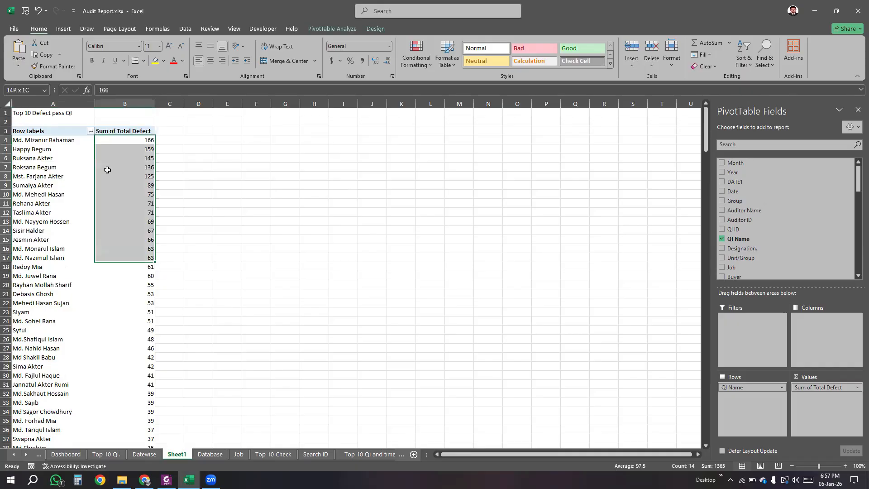
click(91, 133)
mouse_move(60, 209)
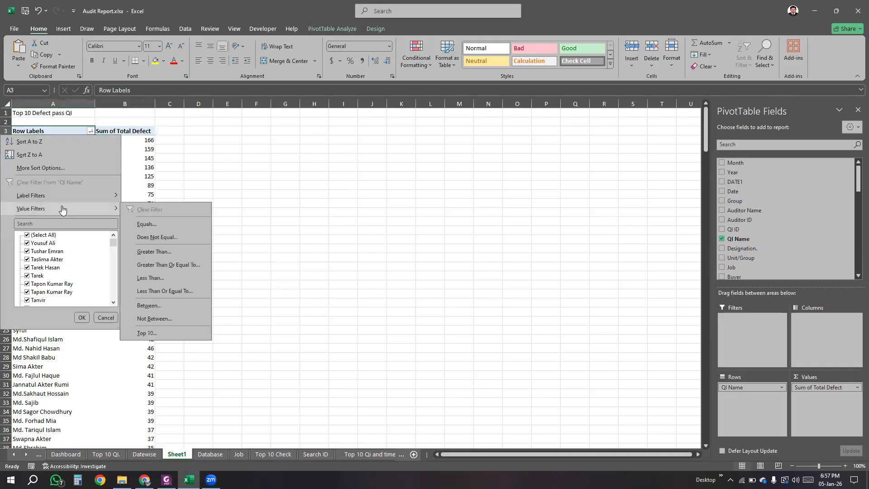
click(179, 337)
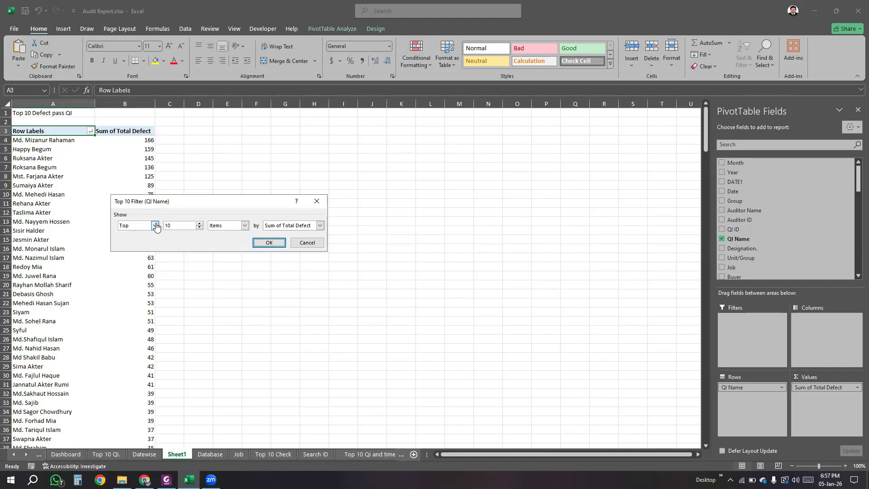
click(244, 225)
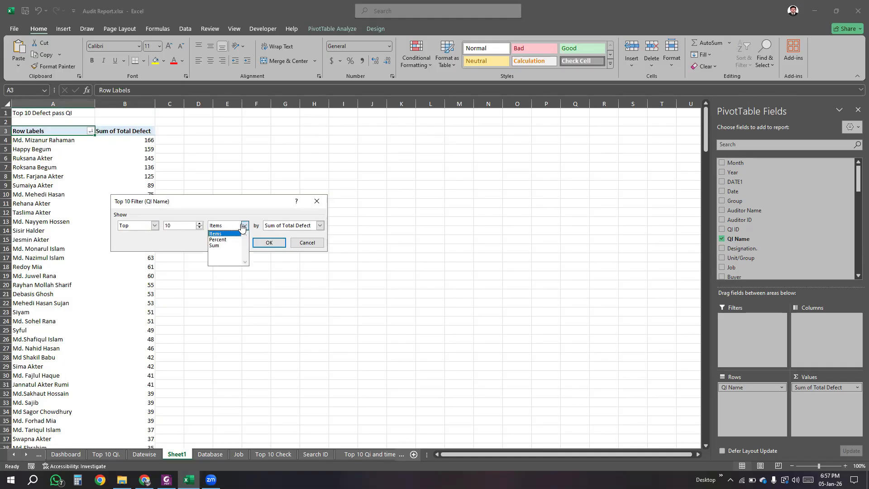
click(216, 234)
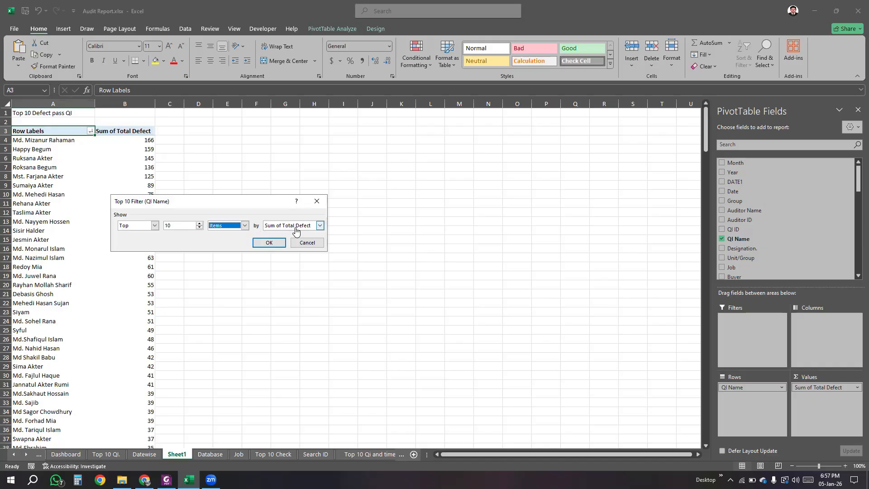
click(319, 228)
click(290, 235)
click(270, 243)
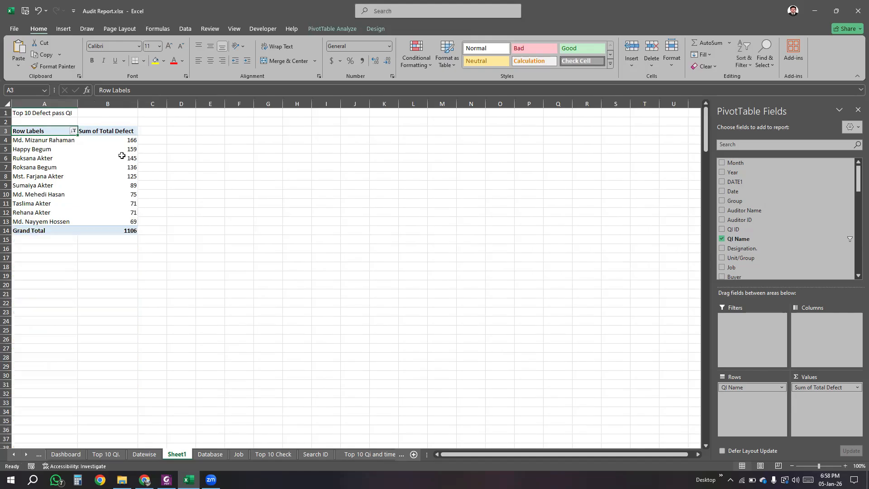
drag(111, 139, 51, 220)
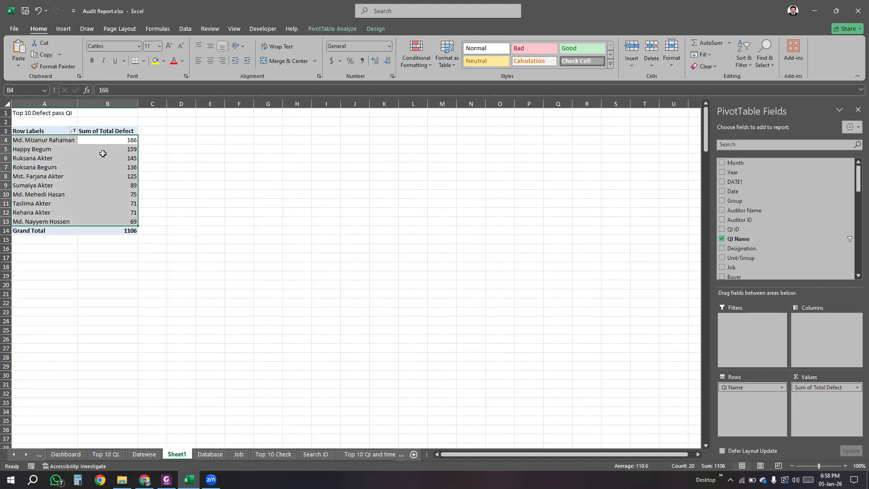
click(155, 166)
click(115, 176)
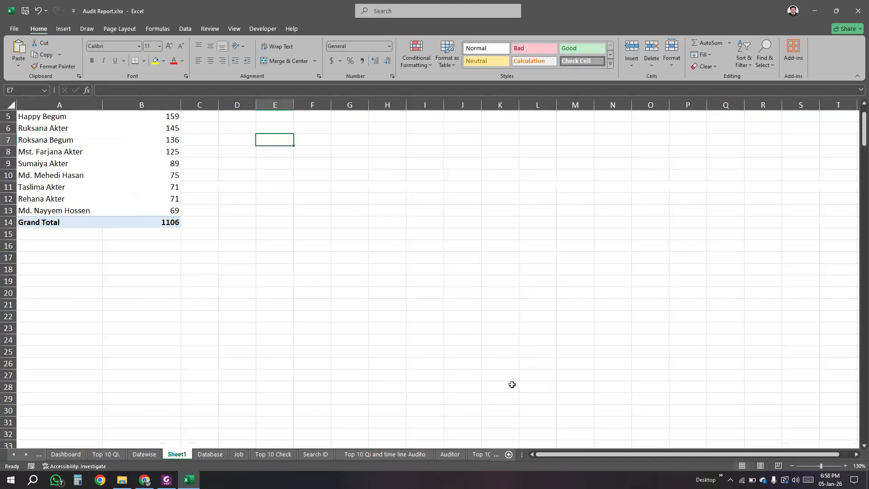
Step: Set the PivotTable to show no subtotals and turn its grand totals off for rows and columns
scroll(580, 459, up, 2)
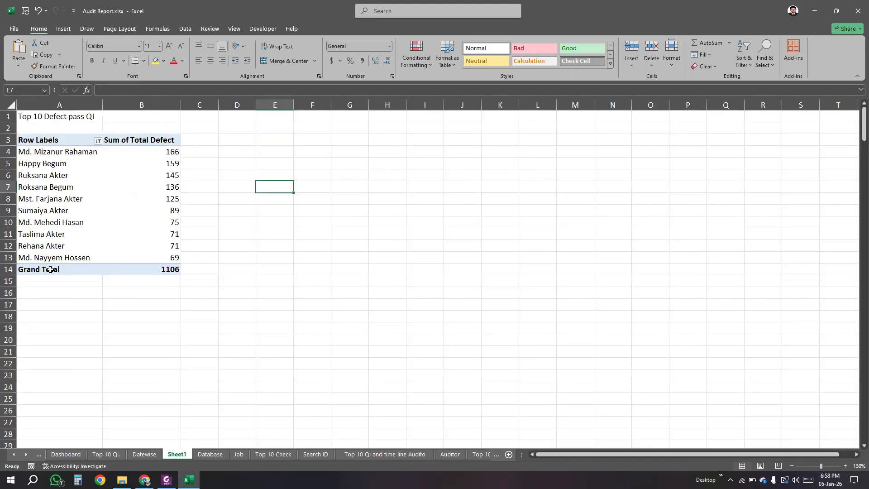
drag(50, 269, 155, 269)
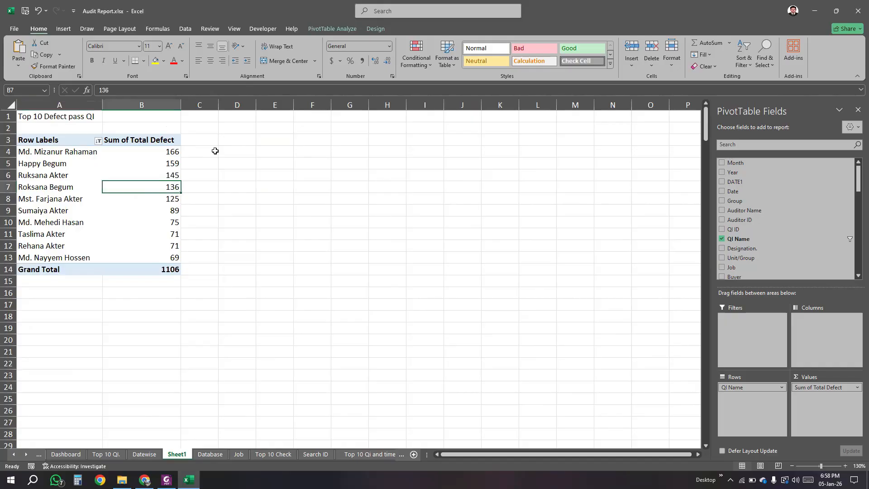
click(375, 28)
click(21, 53)
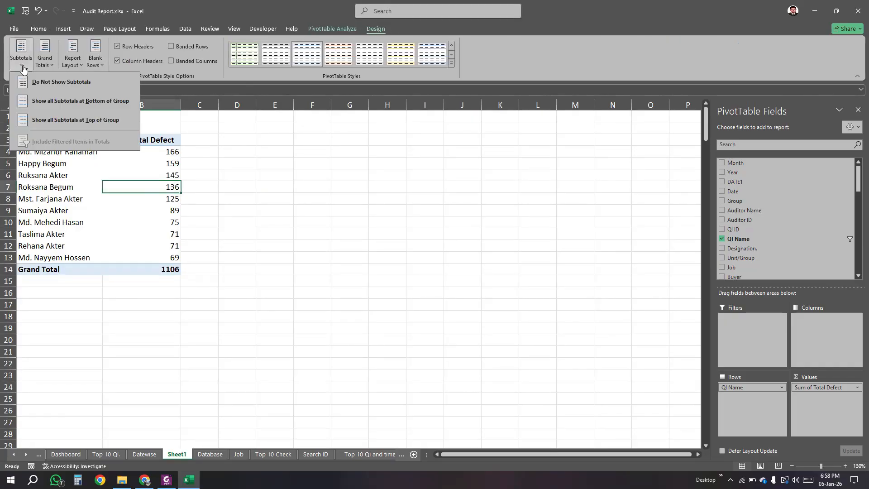
click(69, 86)
click(21, 59)
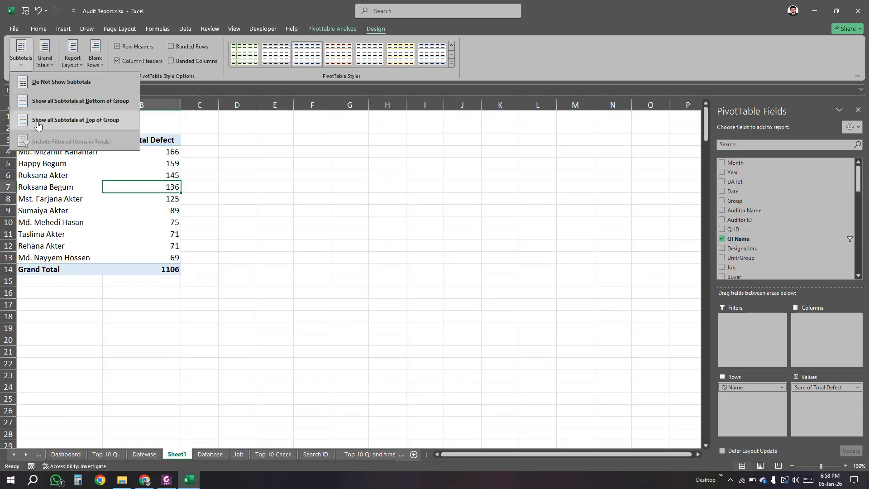
click(46, 60)
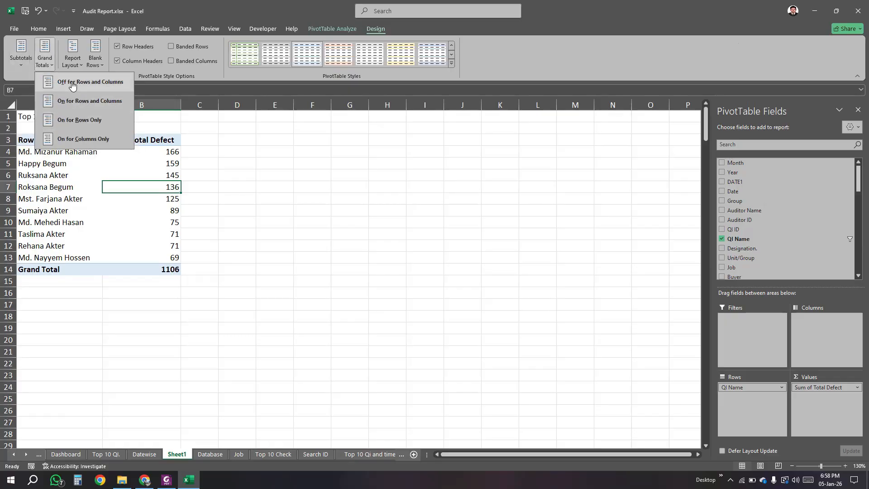
click(105, 85)
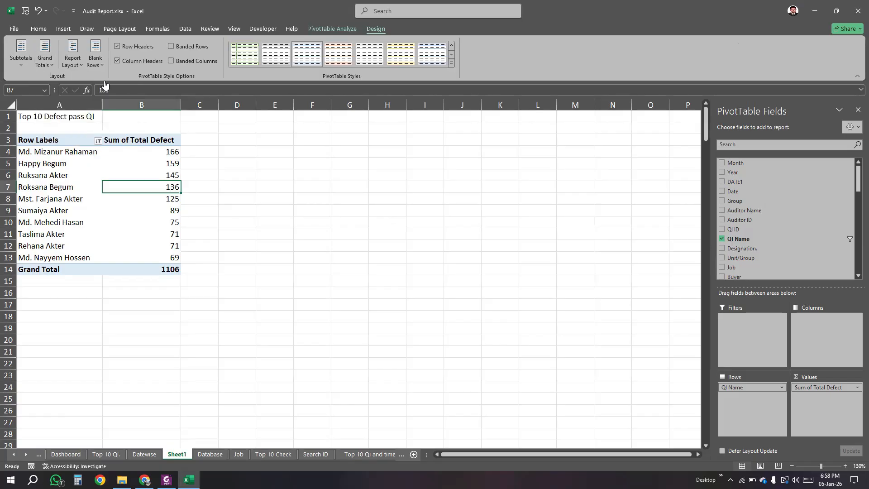
click(106, 198)
Step: Rename the PivotTable's value column header in B3 as " Total Defect", with a leading space
click(125, 140)
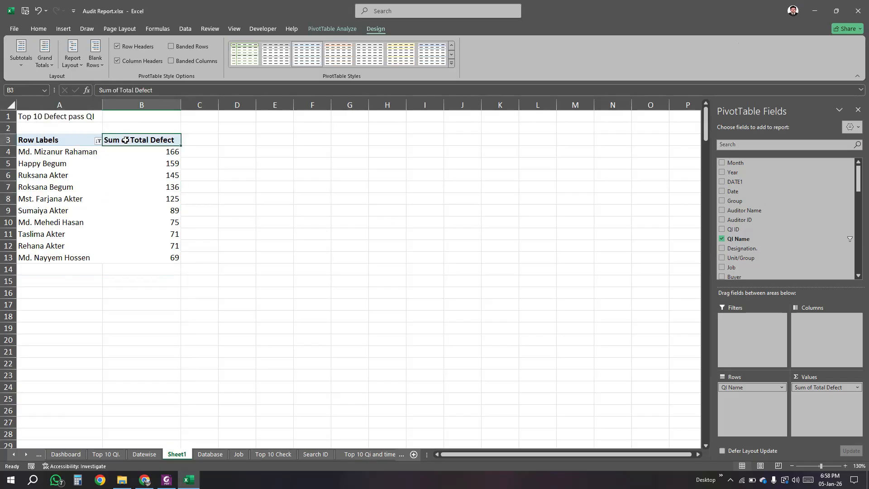
click(122, 88)
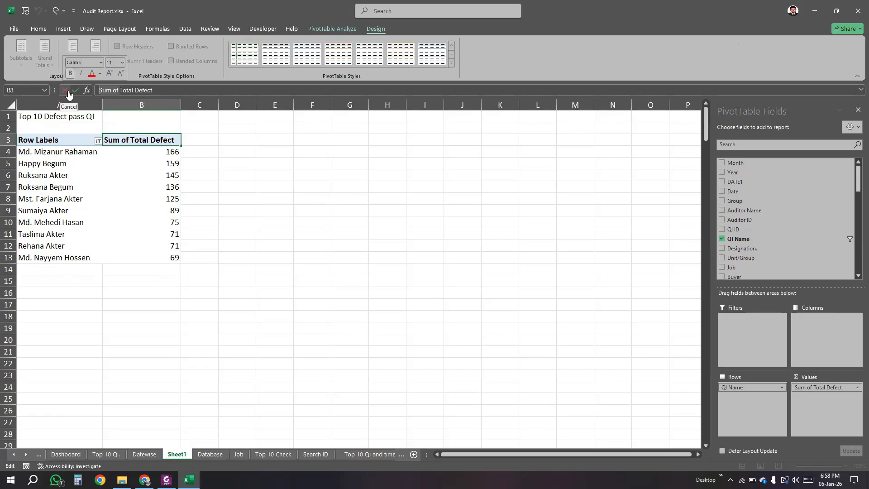
key(Delete)
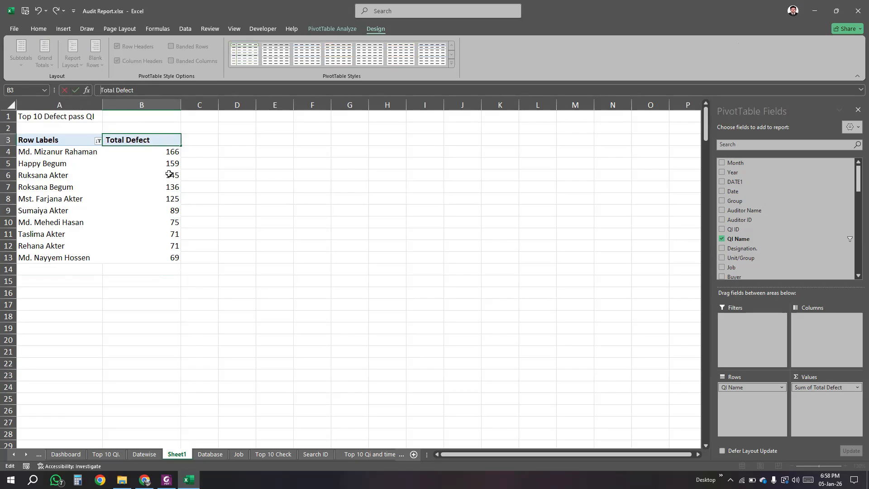
click(212, 152)
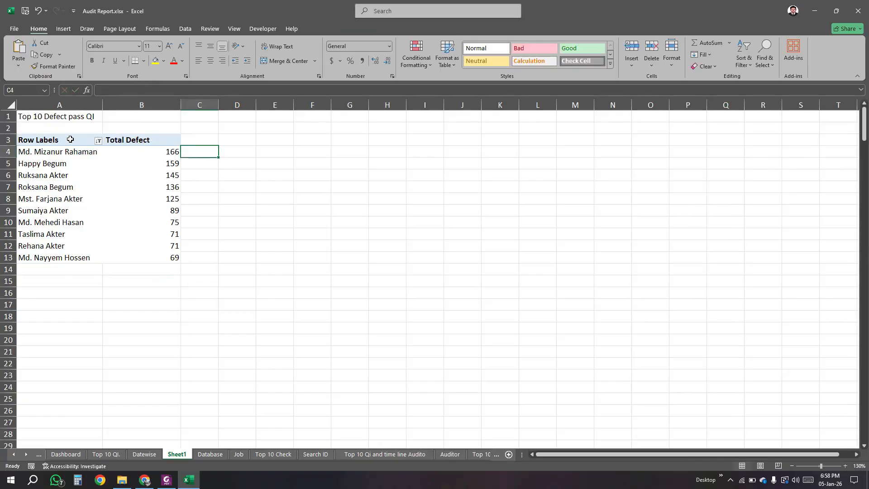
Step: Rename the PivotTable's row label header in A3 as "QI Name"
click(46, 141)
drag(133, 92, 44, 95)
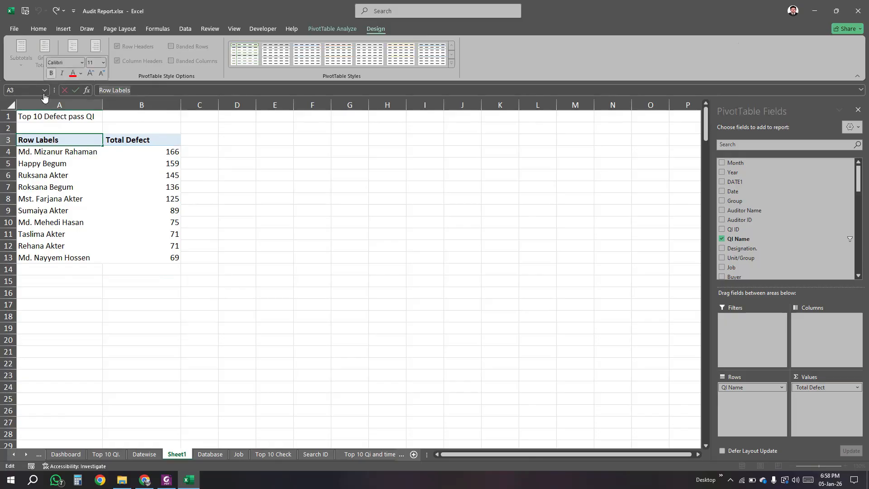
text(QI N)
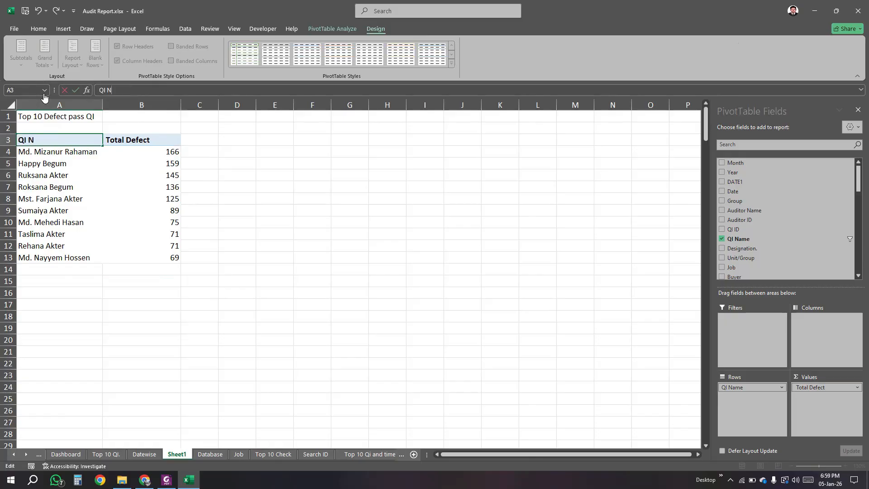
text(ame)
click(252, 174)
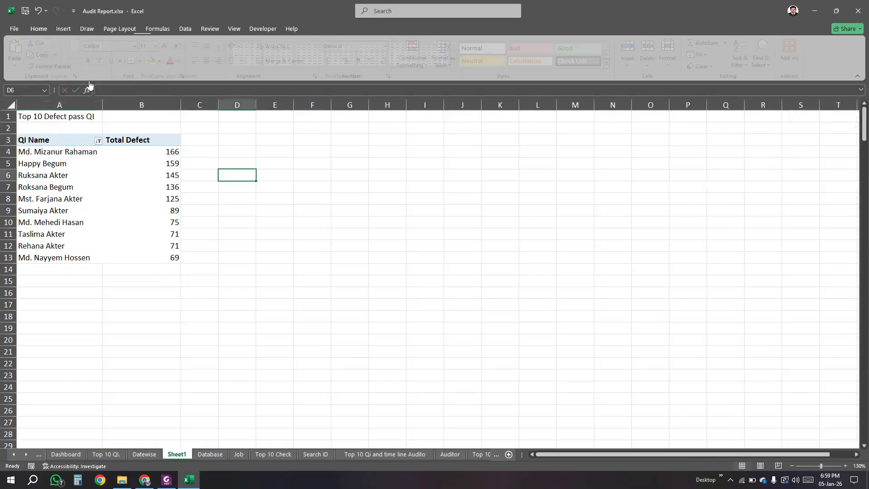
Step: Look over the source data on the Database sheet and the Top 10 Defects Pass QI chart on the Dashboard
click(149, 187)
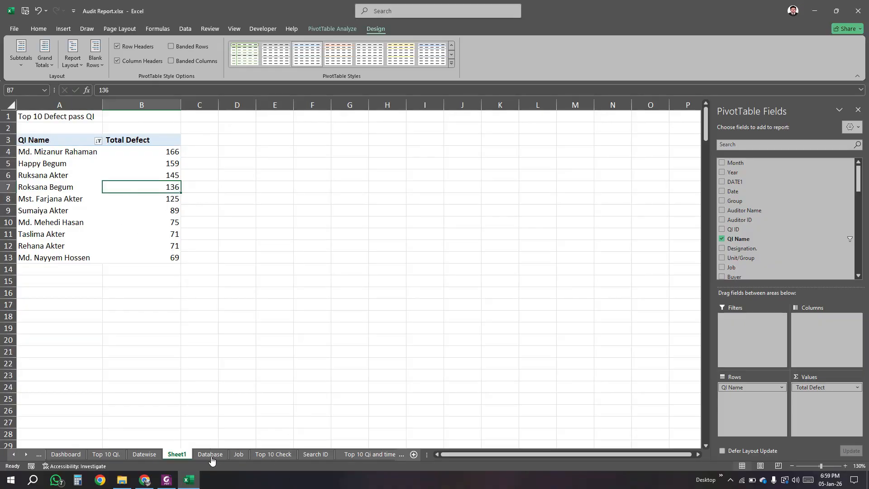
key(ctrl+Page_Down)
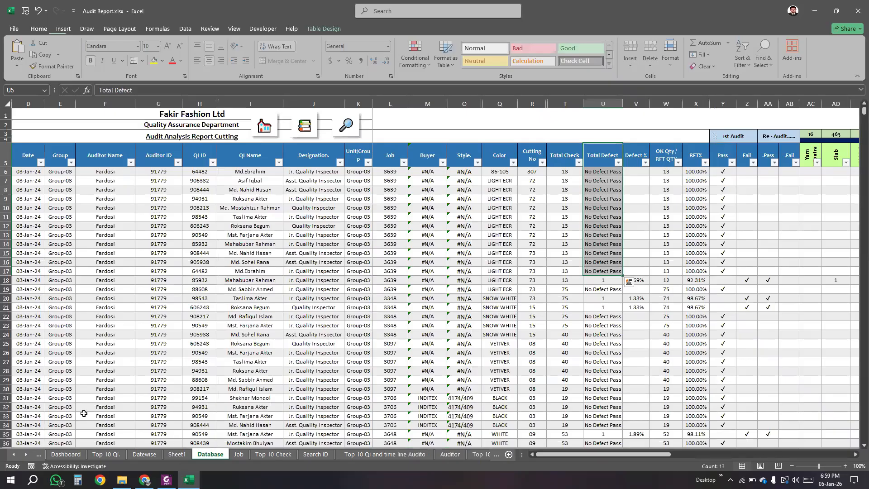
click(65, 454)
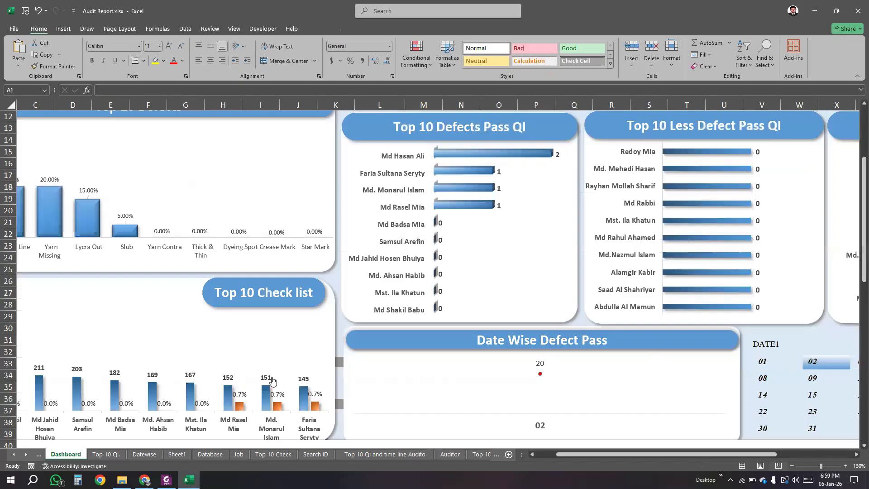
Step: Clear the DATE1 slicer filter on the Dashboard
scroll(583, 462, up, 2)
scroll(496, 448, right, 4)
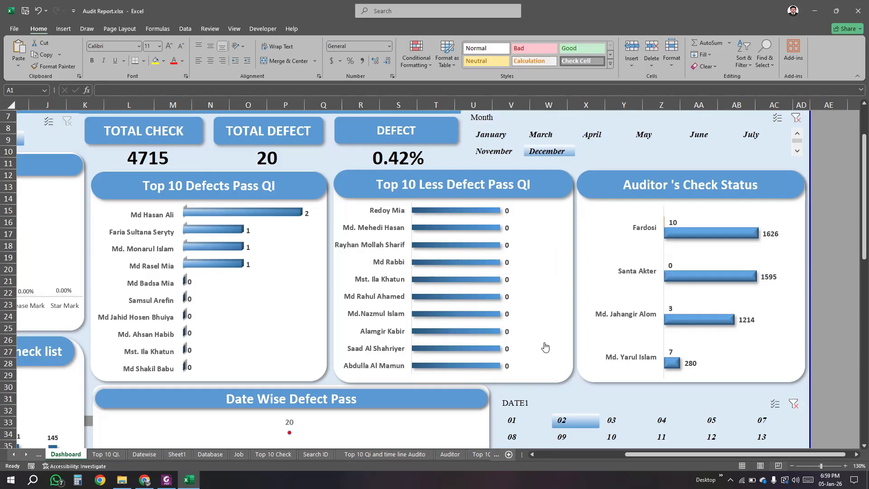
scroll(765, 348, down, 2)
scroll(765, 348, down, 1)
click(794, 298)
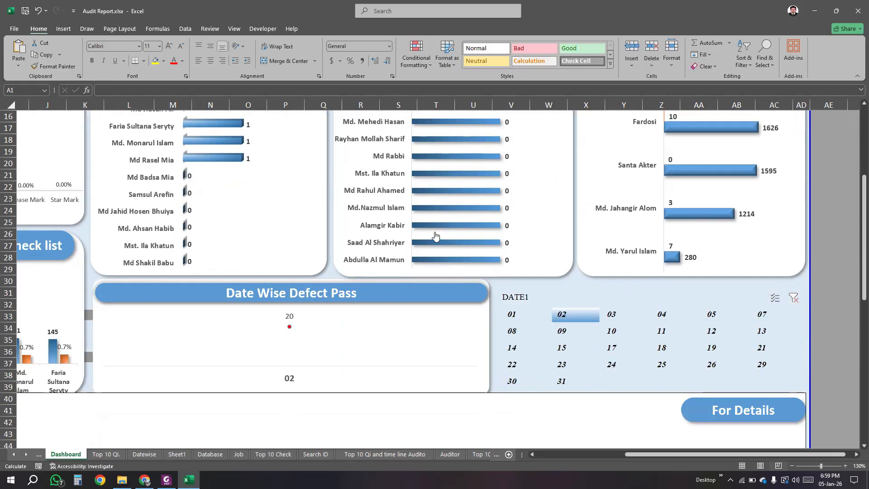
Step: Look over the Dashboard's Top 10 Less Defect Pass QI chart and its source PivotTable on the Top 10 QI. sheet
scroll(394, 242, up, 3)
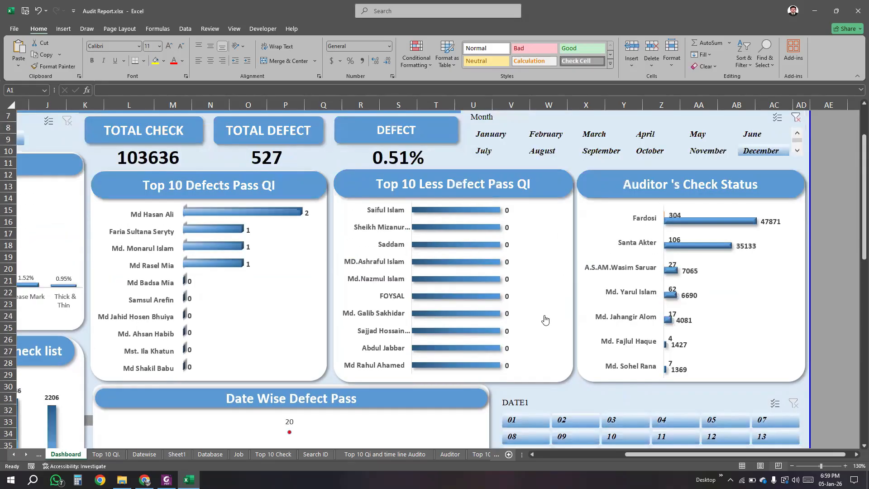
scroll(507, 299, up, 1)
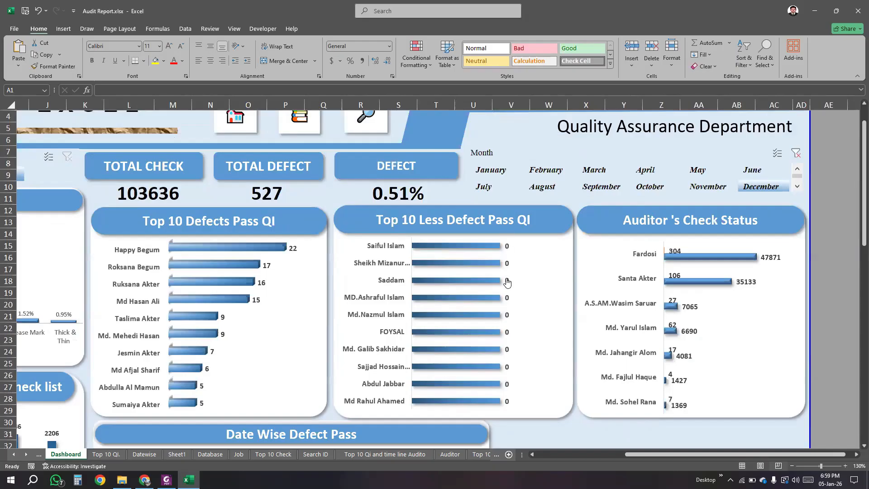
scroll(509, 335, down, 1)
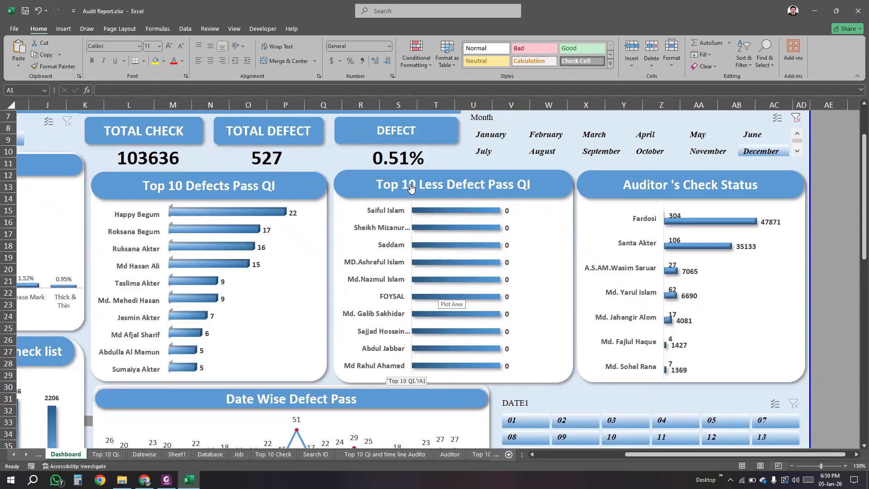
click(427, 188)
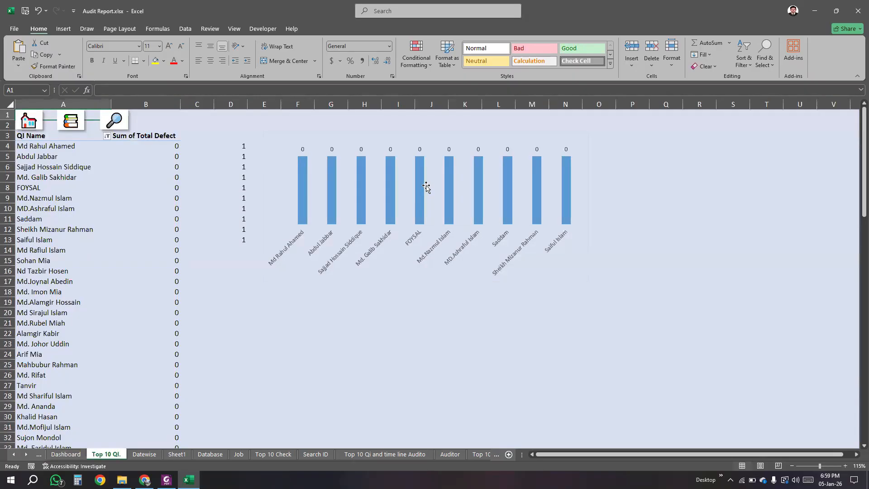
click(32, 123)
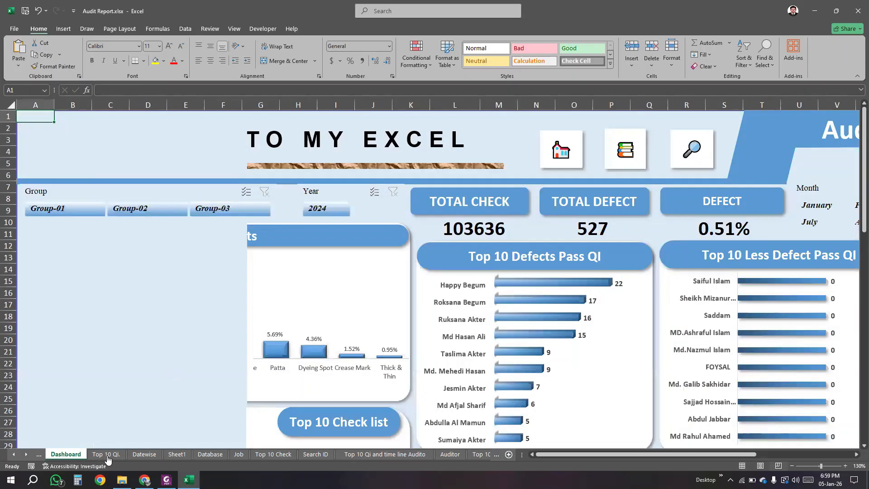
Step: Insert a PivotTable from the Data_Entry table on the Database sheet, placing it in cell F3 of Sheet1
click(209, 454)
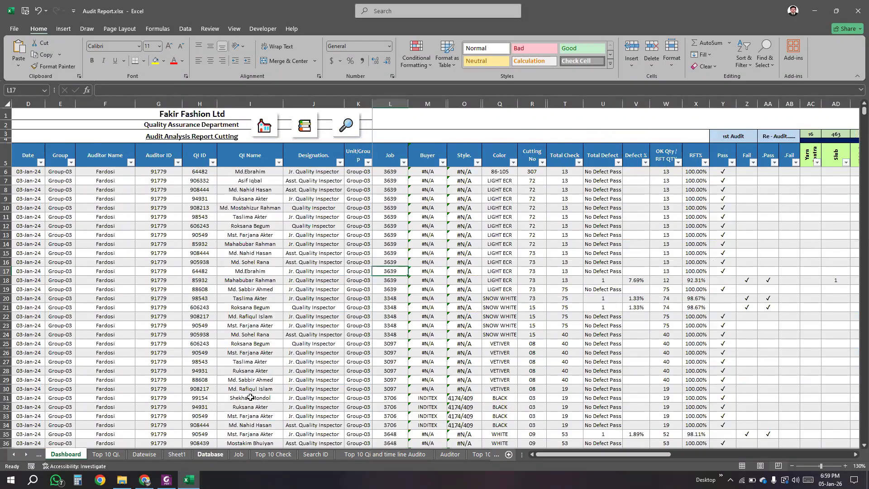
click(261, 245)
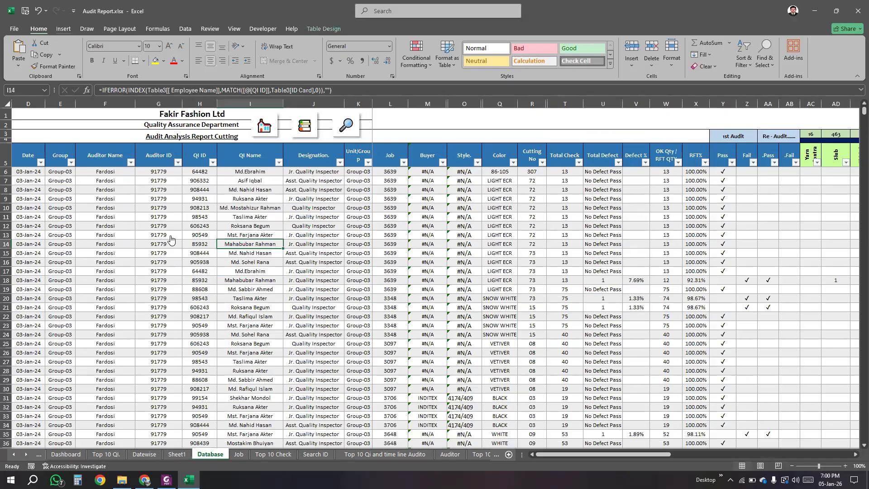
key(alt+n)
key(v)
key(t)
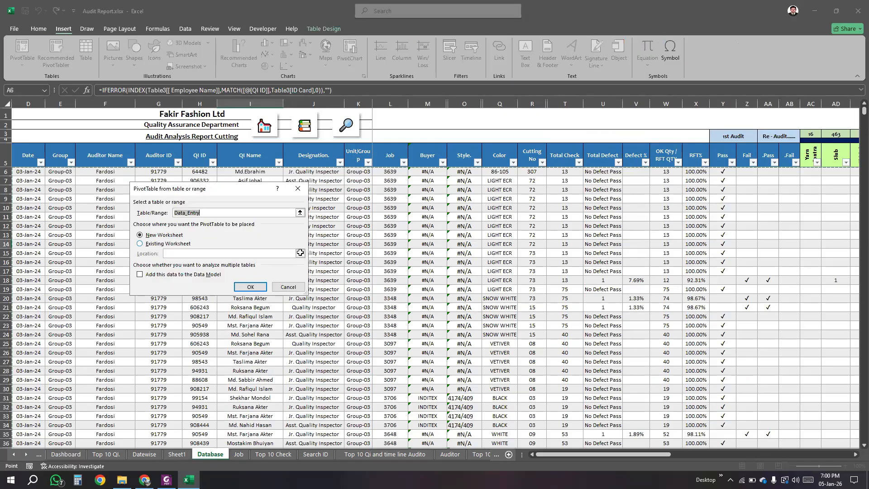
click(299, 213)
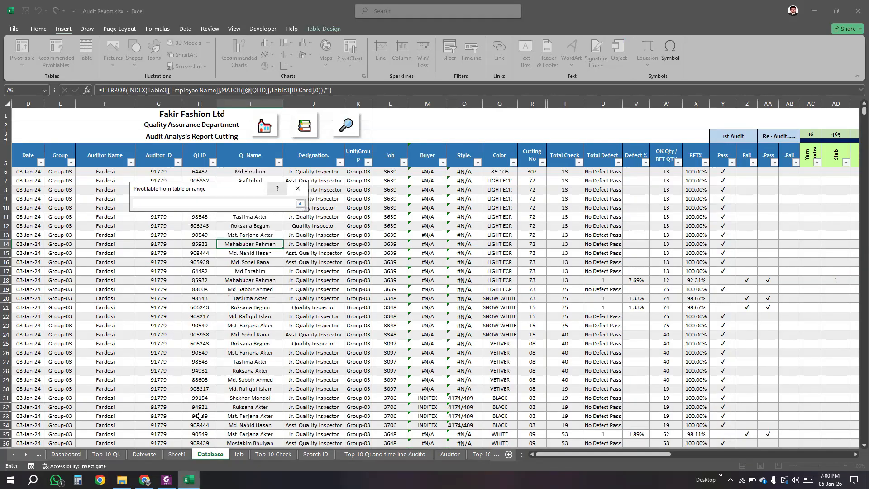
click(244, 142)
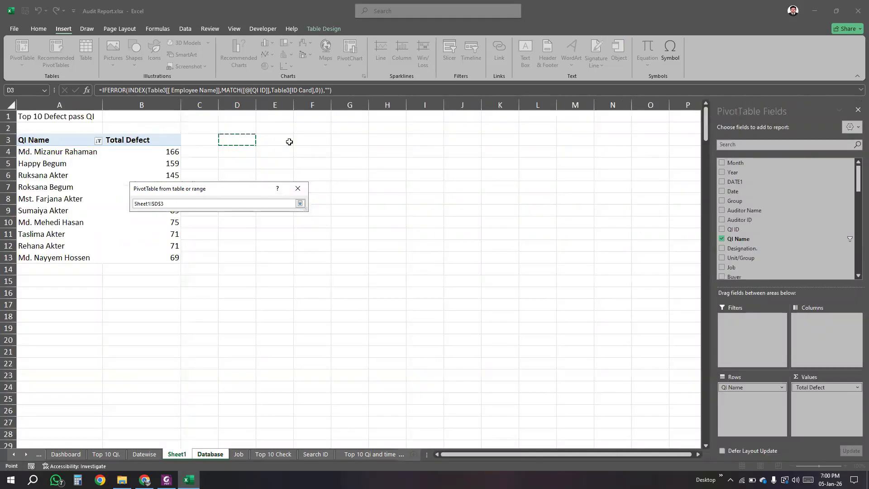
click(318, 138)
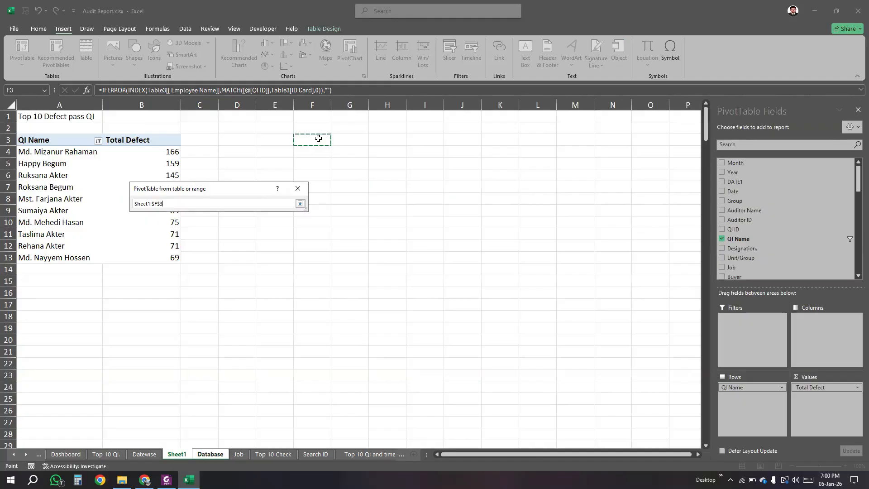
click(300, 203)
click(251, 287)
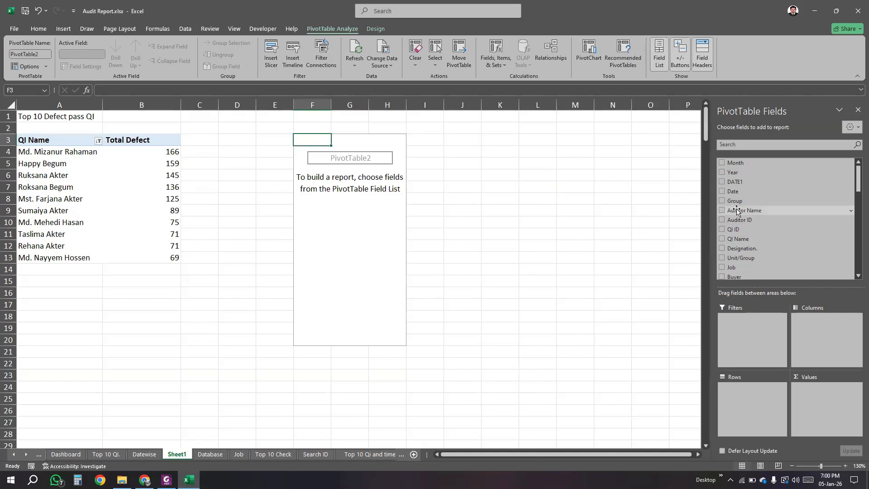
Step: Add QI Name as the new PivotTable's rows and Total Defect as its values
drag(739, 239, 744, 410)
scroll(766, 240, down, 3)
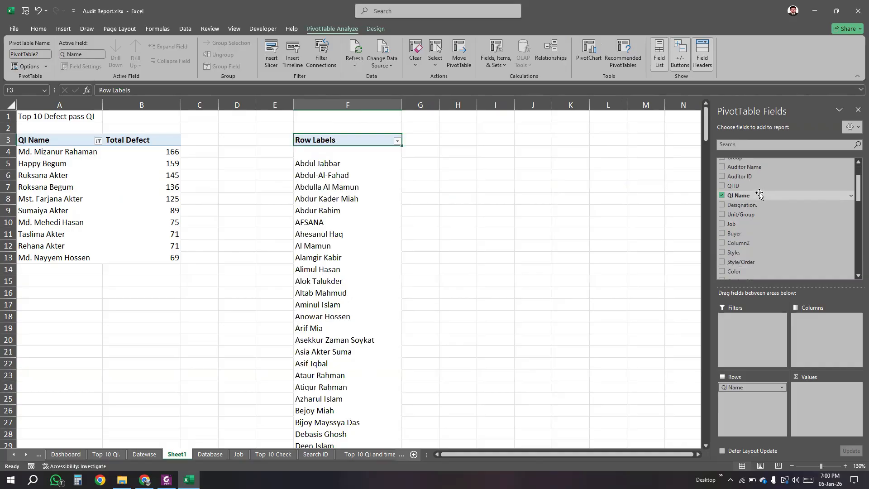
scroll(761, 233, up, 3)
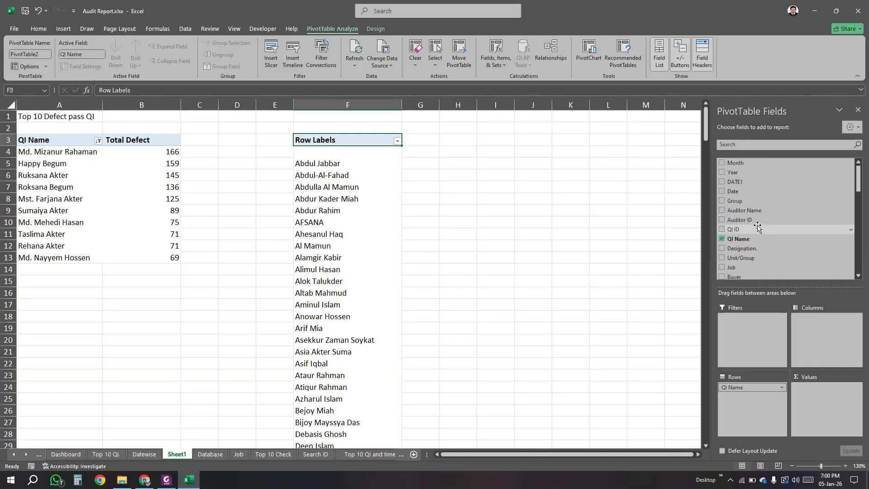
scroll(758, 226, down, 4)
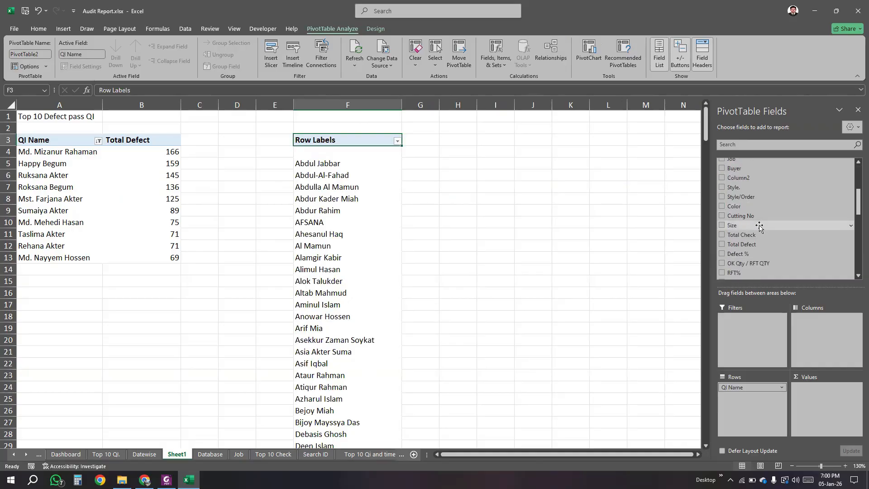
scroll(759, 227, down, 3)
drag(751, 194, 822, 394)
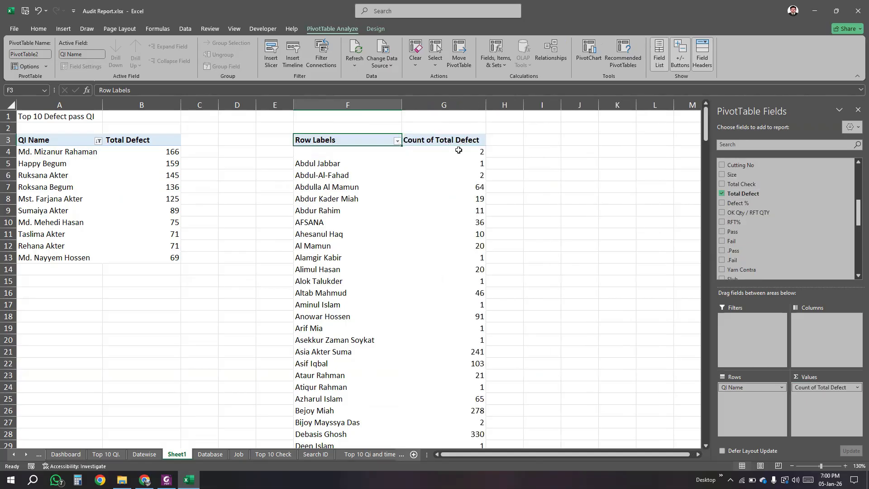
Step: Summarize the new PivotTable's Total Defect values by Sum instead of Count
click(857, 388)
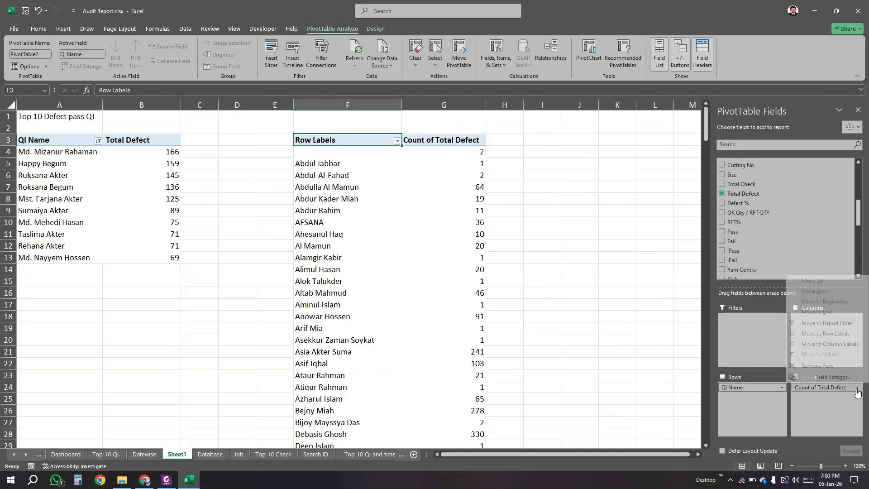
click(832, 378)
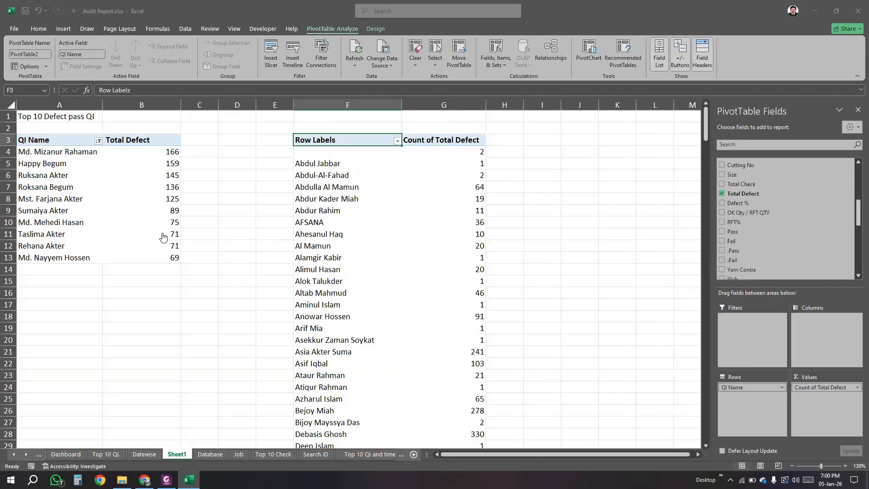
key(Return)
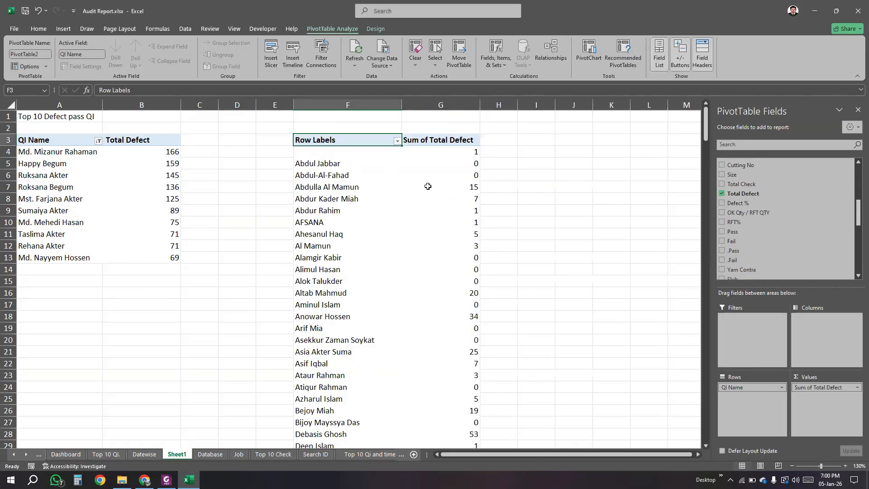
Step: Sort the new PivotTable's QI names Z to A and filter them to the bottom 10 items by Sum of Total Defect
click(398, 140)
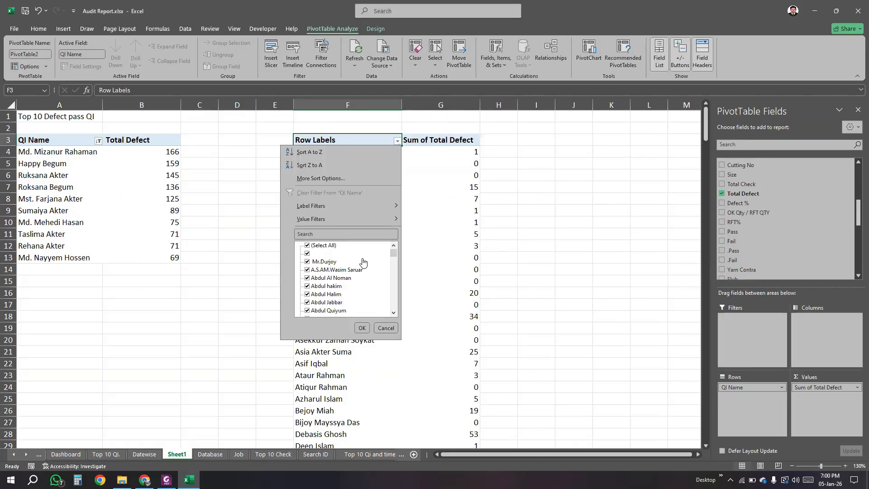
click(327, 165)
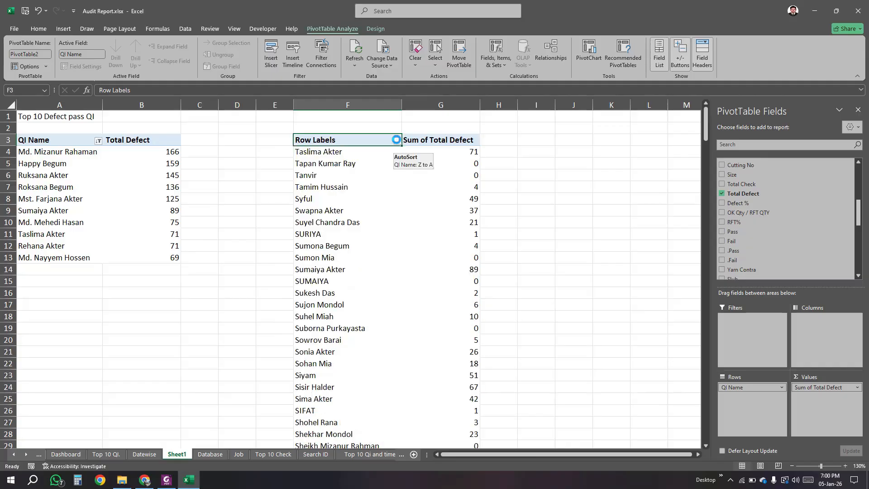
click(398, 141)
mouse_move(323, 219)
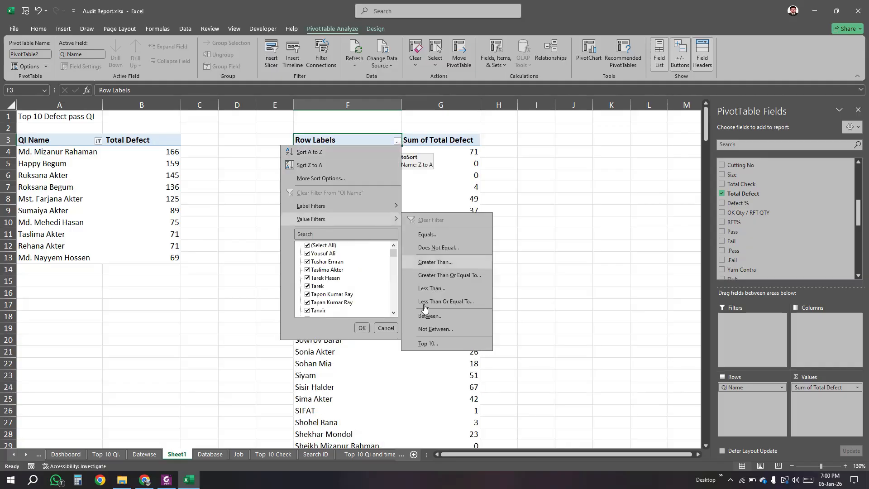
click(430, 348)
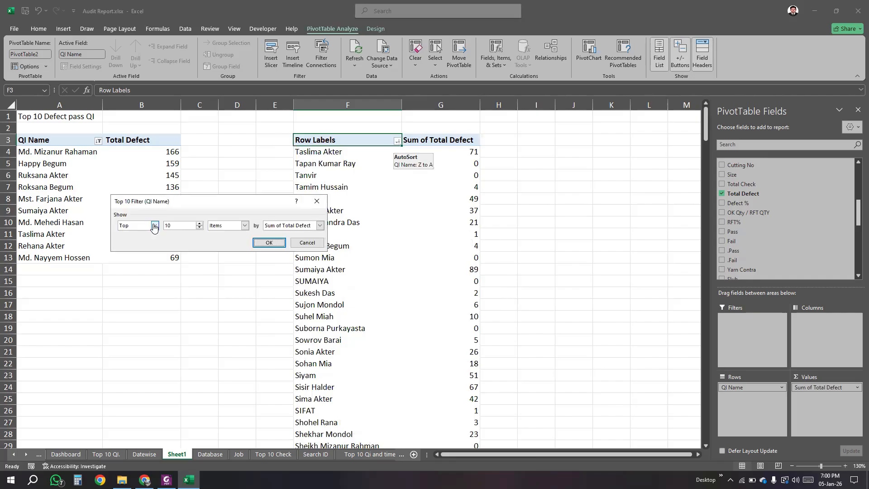
click(154, 225)
click(138, 240)
click(266, 243)
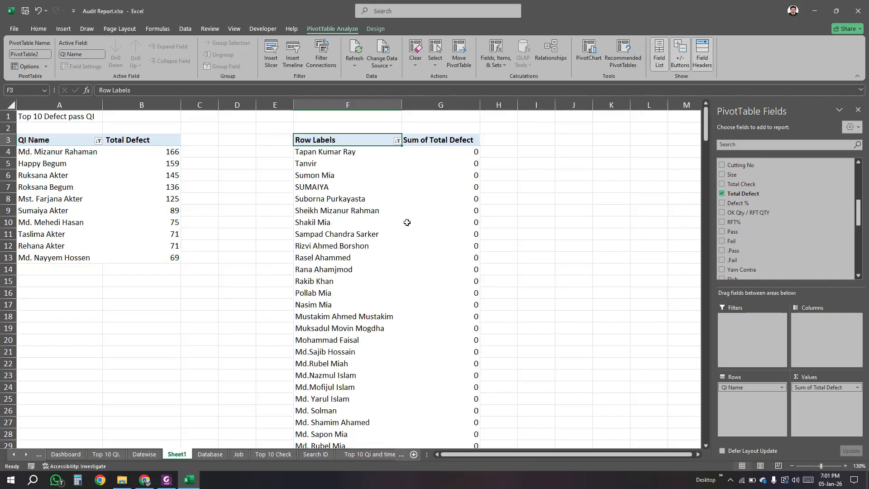
Step: Examine the filtered QI list in the new PivotTable from its header down to the grand total row
scroll(450, 223, down, 11)
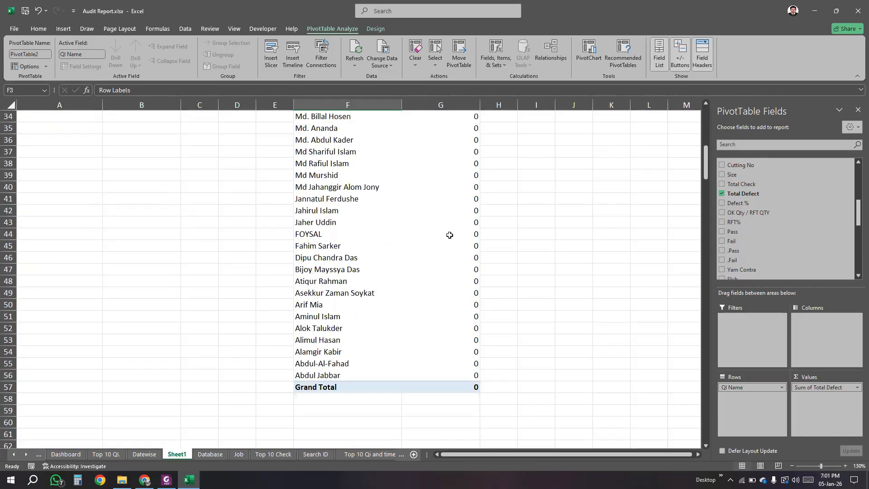
scroll(450, 239, up, 11)
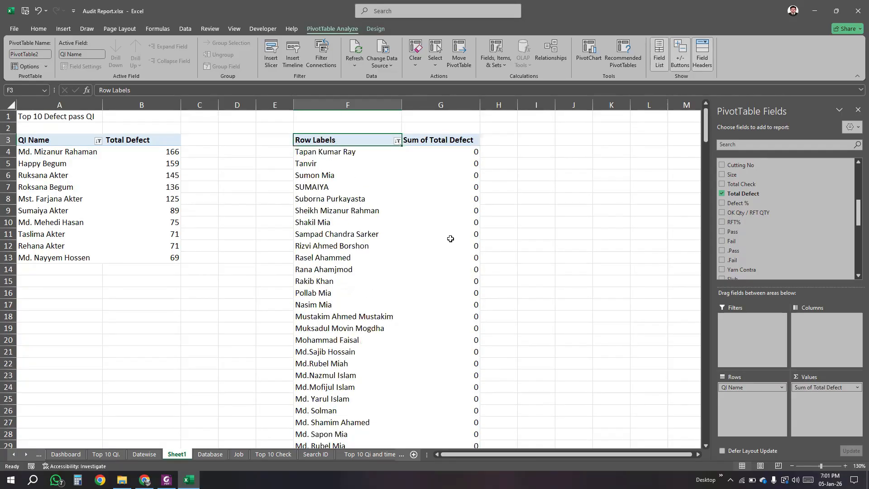
scroll(451, 239, down, 9)
scroll(451, 238, down, 3)
scroll(448, 240, up, 12)
scroll(369, 214, down, 9)
scroll(373, 191, up, 9)
scroll(422, 261, down, 11)
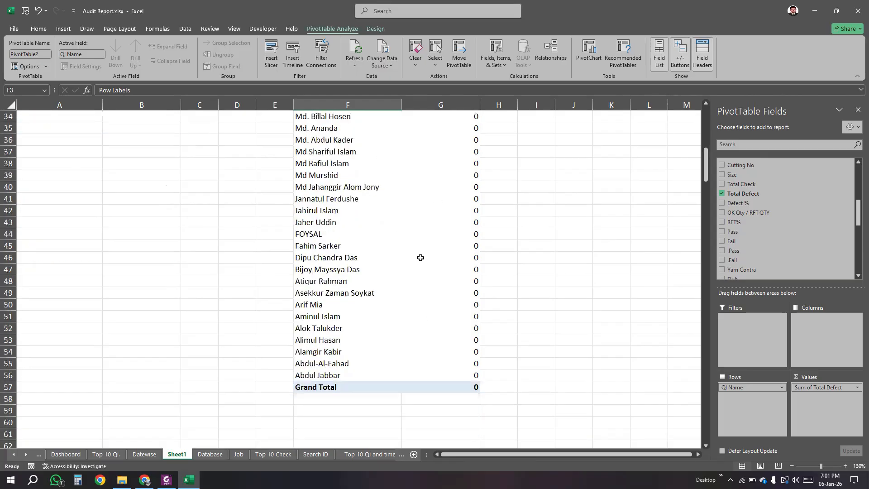
scroll(419, 256, up, 11)
Step: Rename the value column header in G3 as " Total Defect", keeping a leading space
click(417, 142)
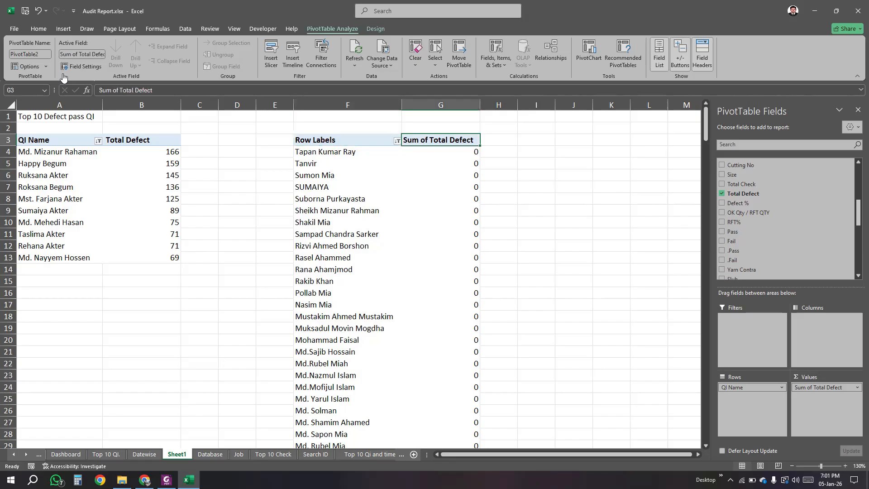
click(119, 89)
key(BackSpace)
key(BackSpace)
key(BackSpace)
key(BackSpace)
key(BackSpace)
key(BackSpace)
key(BackSpace)
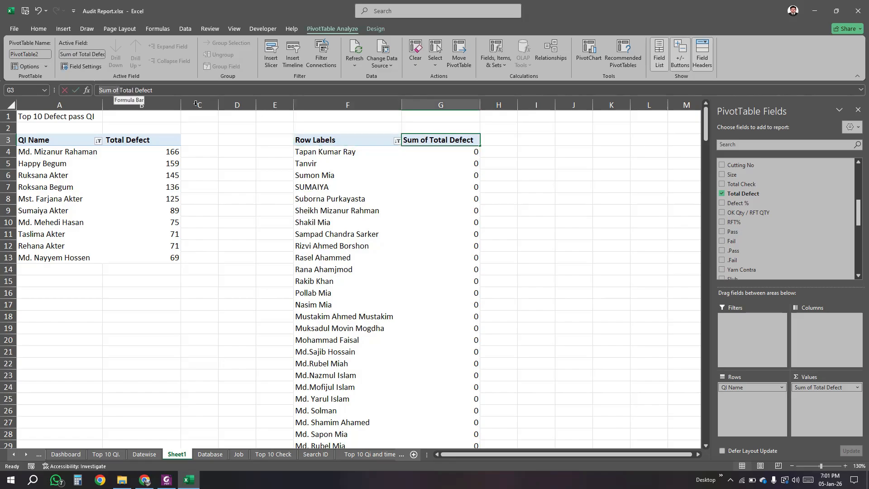
Step: Rename the second PivotTable's row label header in F3 as QI Name
click(331, 141)
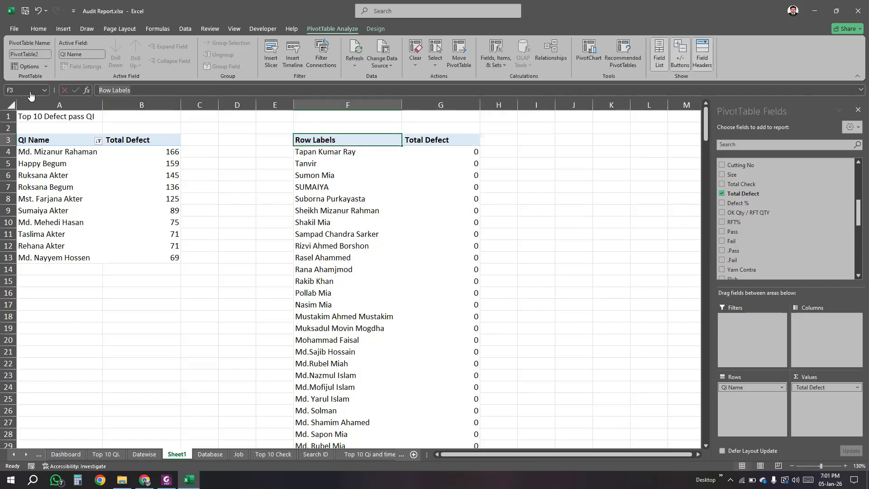
key(Down)
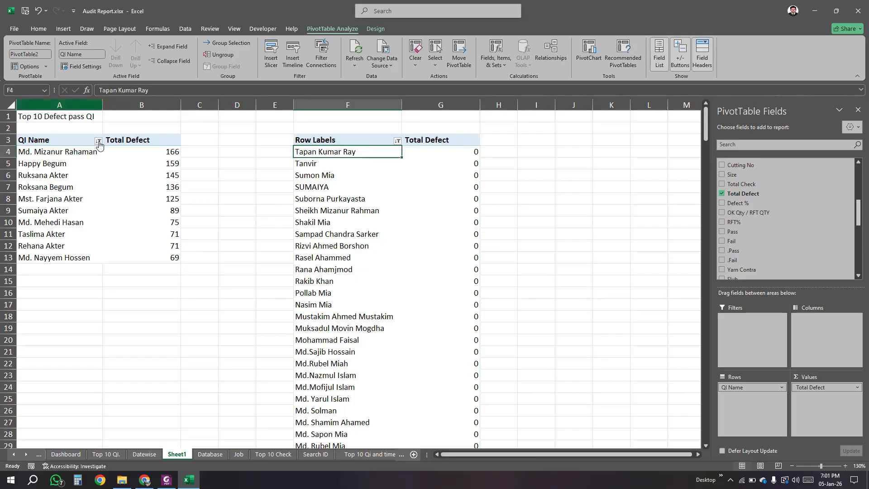
key(Up)
key(F2)
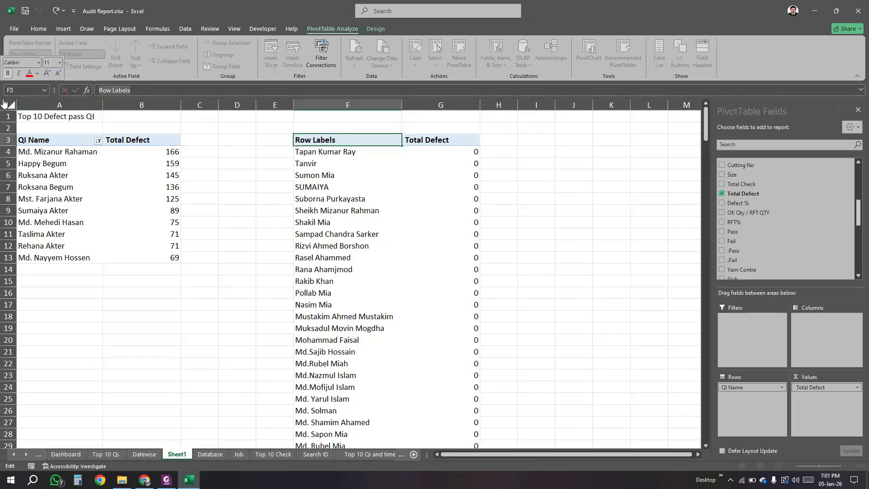
text(Q)
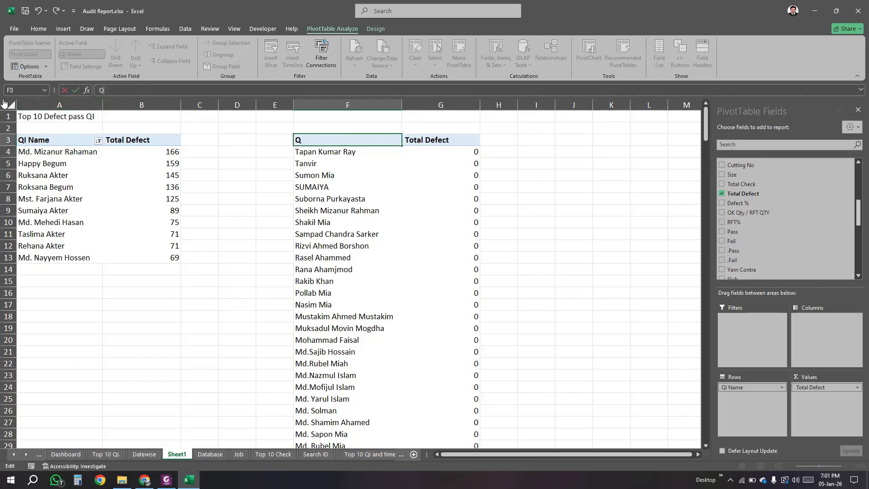
text(I Name)
click(215, 151)
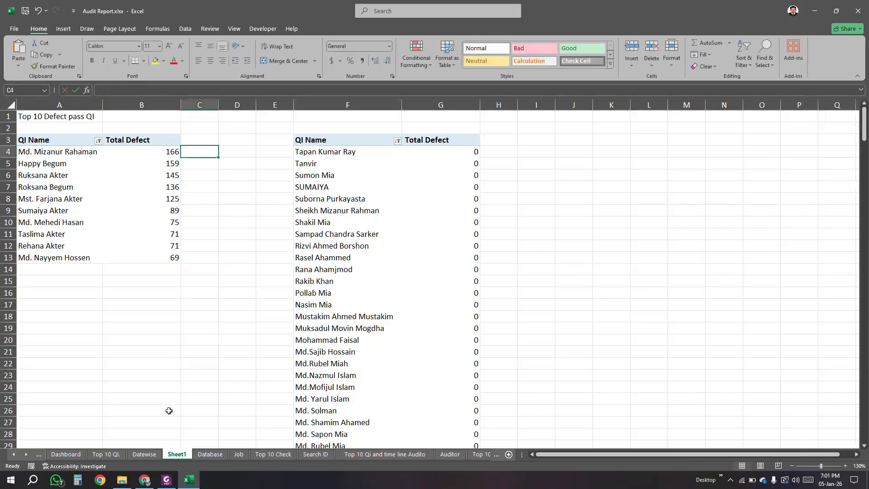
Step: Insert a PivotTable based on the Database sheet's Data_Entry table at cell J3 of the existing Sheet1
click(221, 459)
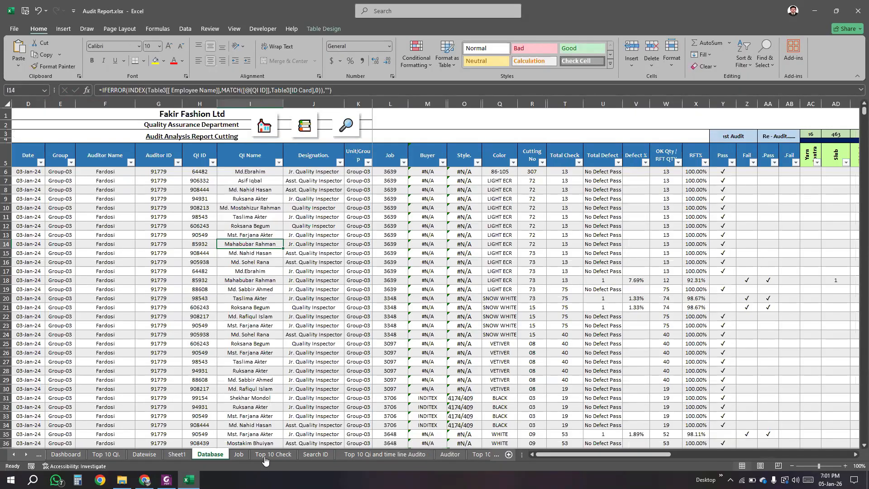
click(74, 455)
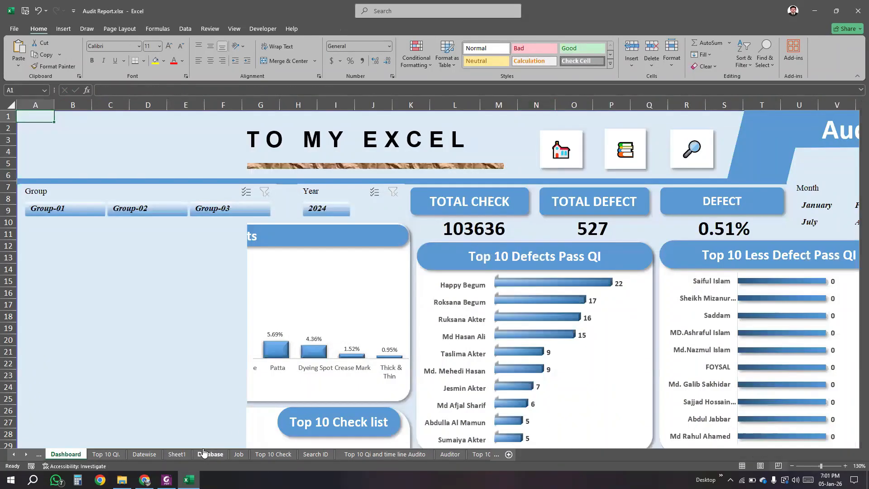
click(209, 454)
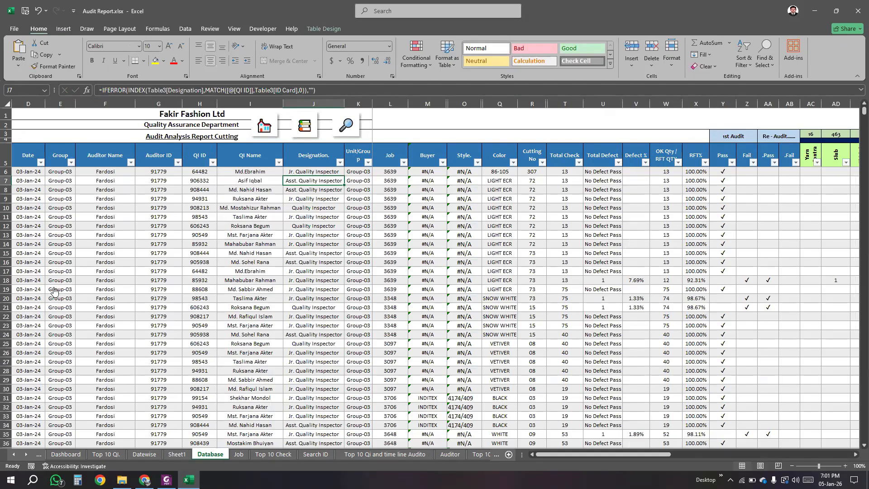
key(Escape)
click(177, 454)
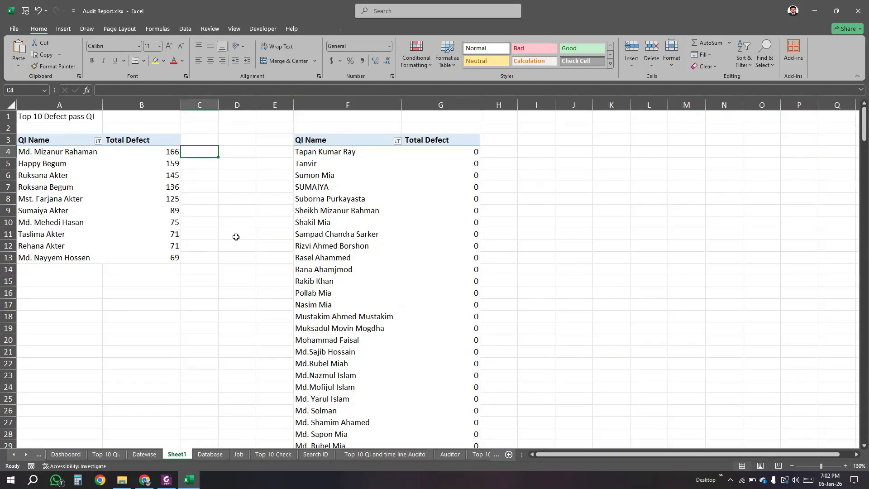
click(211, 455)
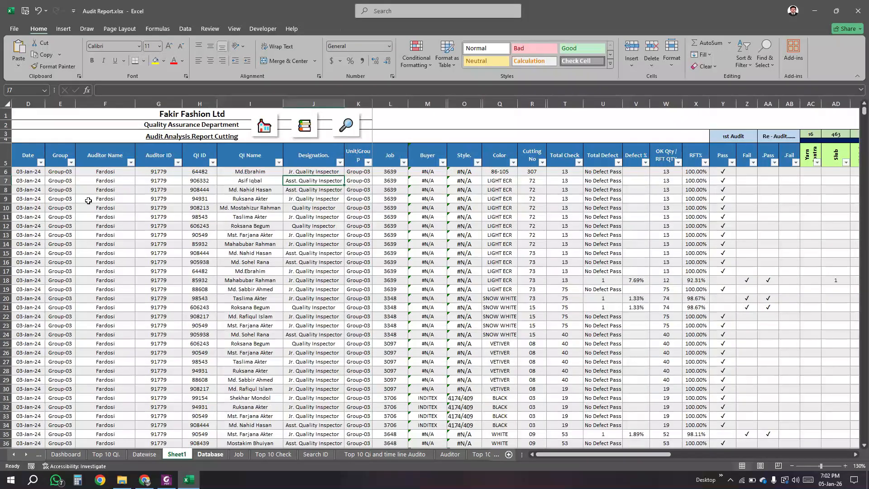
click(63, 28)
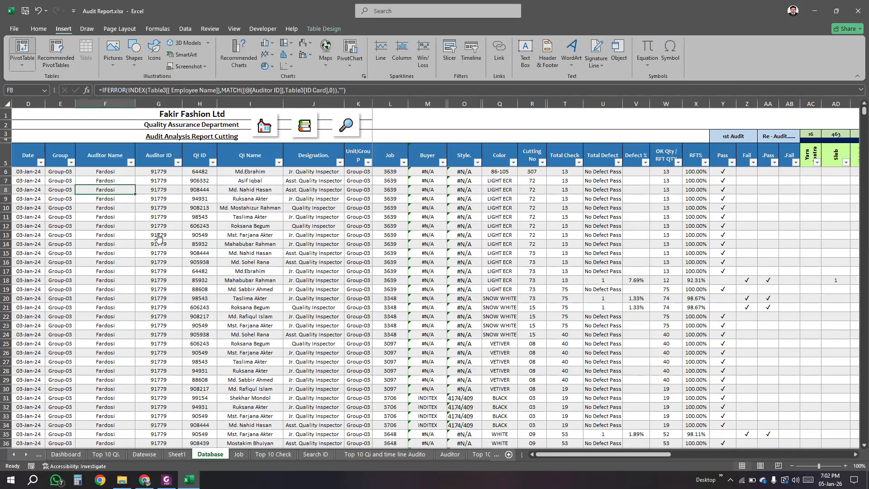
click(32, 46)
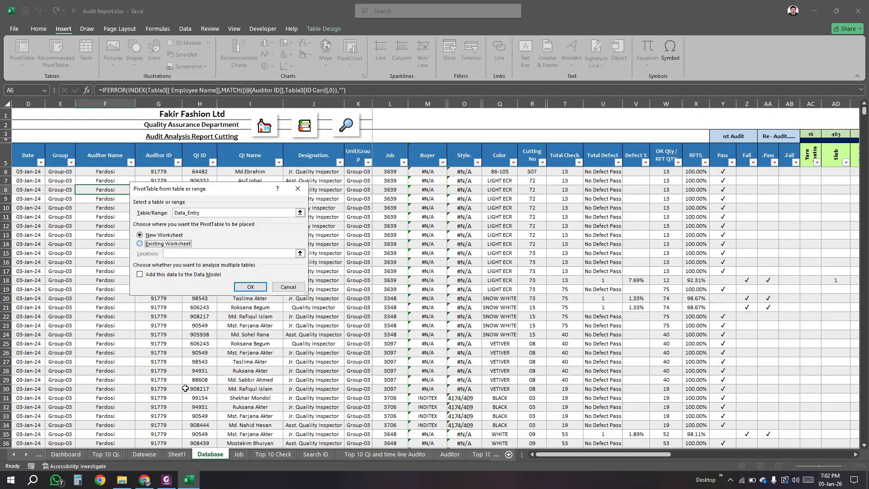
click(177, 454)
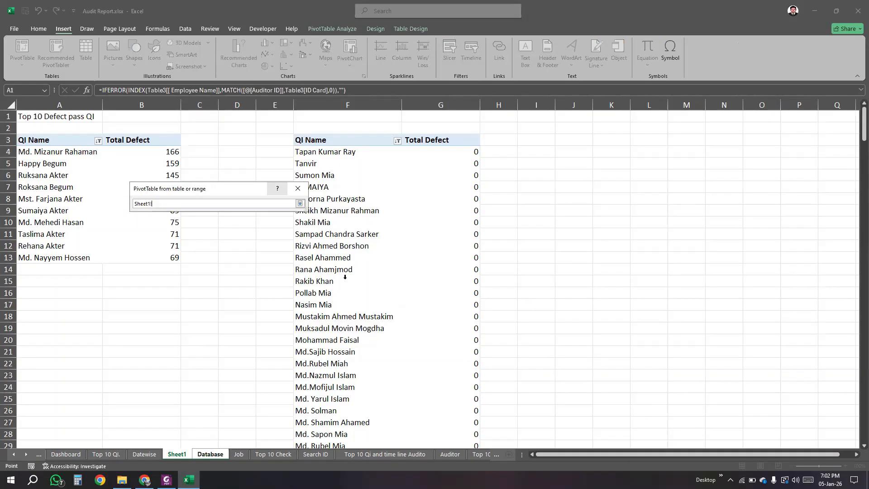
click(574, 139)
click(300, 204)
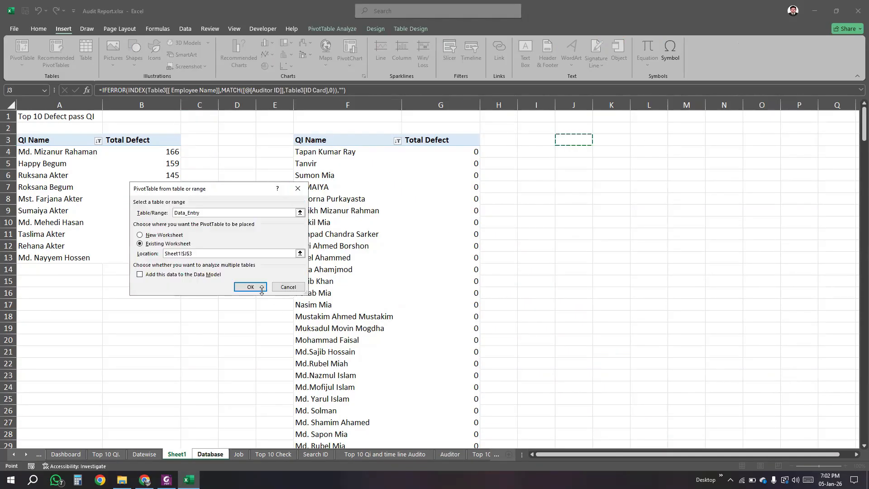
click(262, 288)
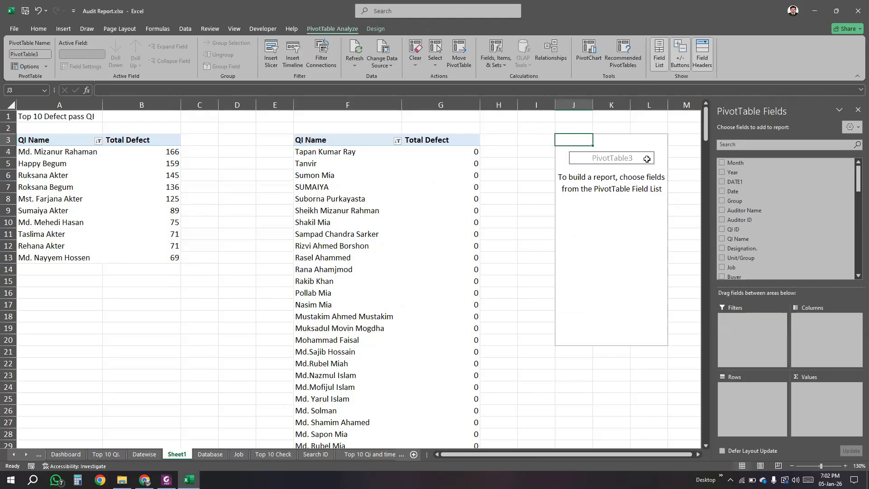
Step: Add Group as the row field and Total Defect as the value field of the new PivotTable
scroll(757, 211, down, 5)
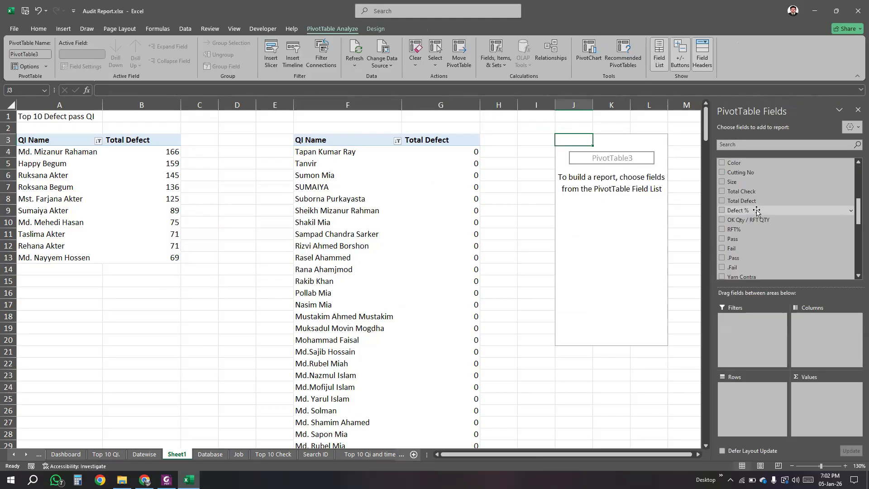
scroll(757, 211, up, 5)
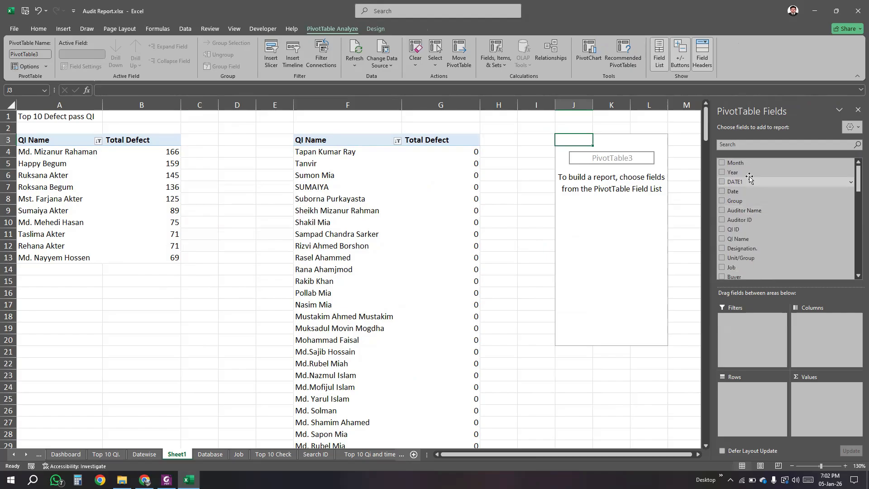
drag(744, 203, 743, 404)
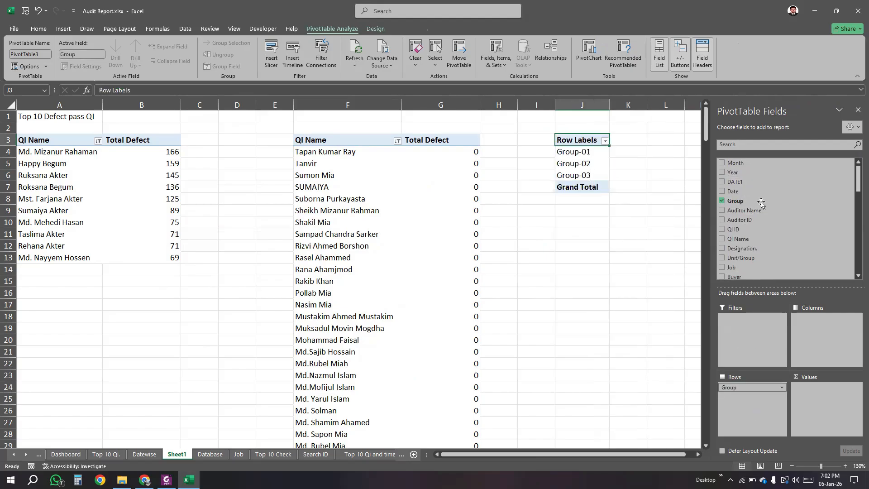
scroll(759, 208, down, 8)
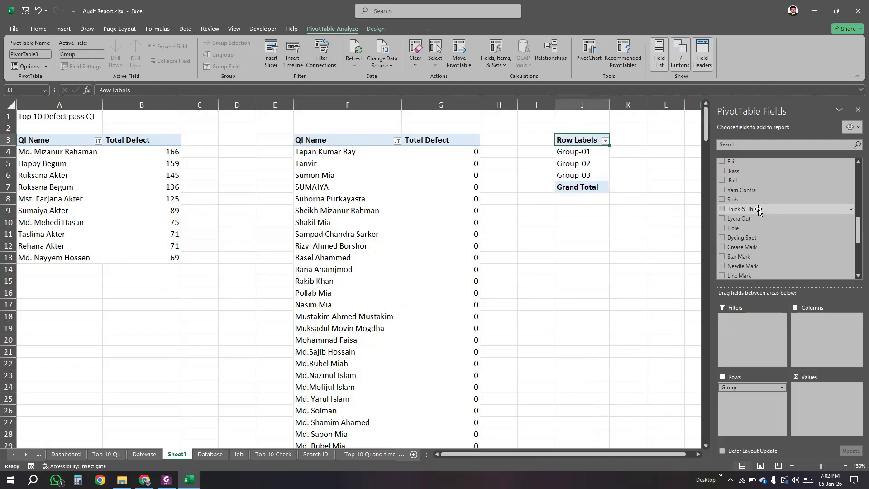
scroll(761, 226, up, 2)
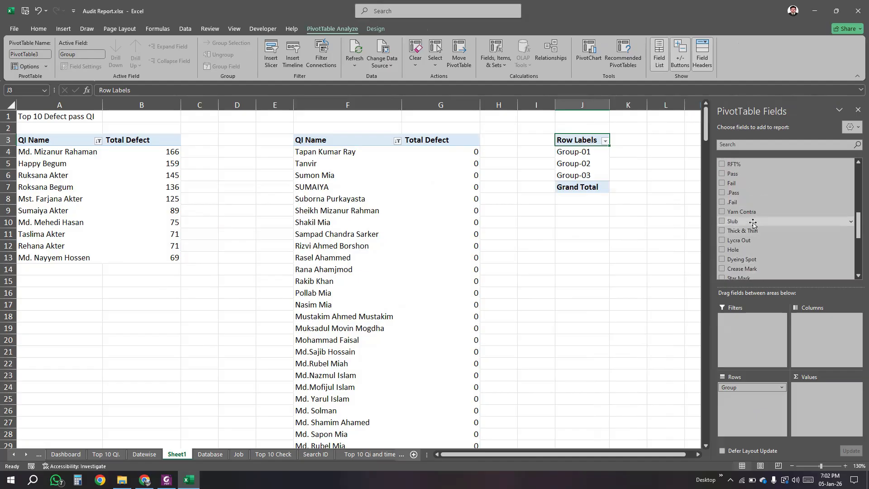
scroll(754, 214, up, 2)
scroll(752, 215, up, 3)
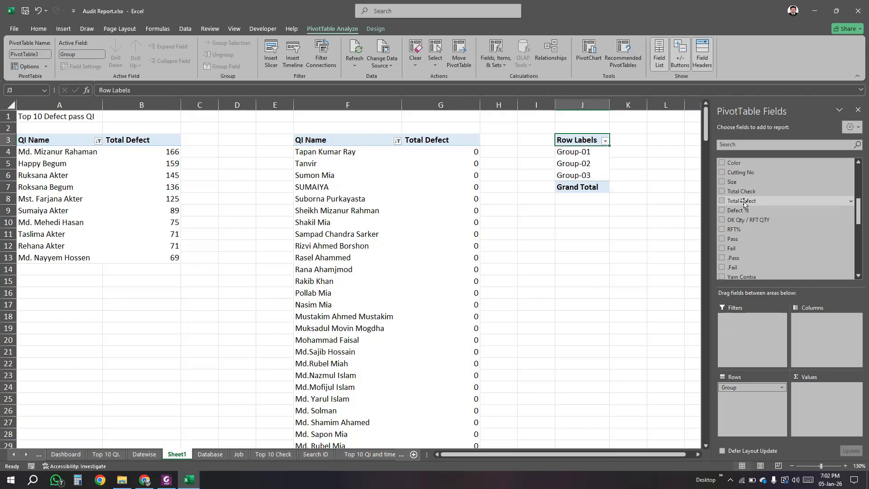
drag(744, 201, 831, 407)
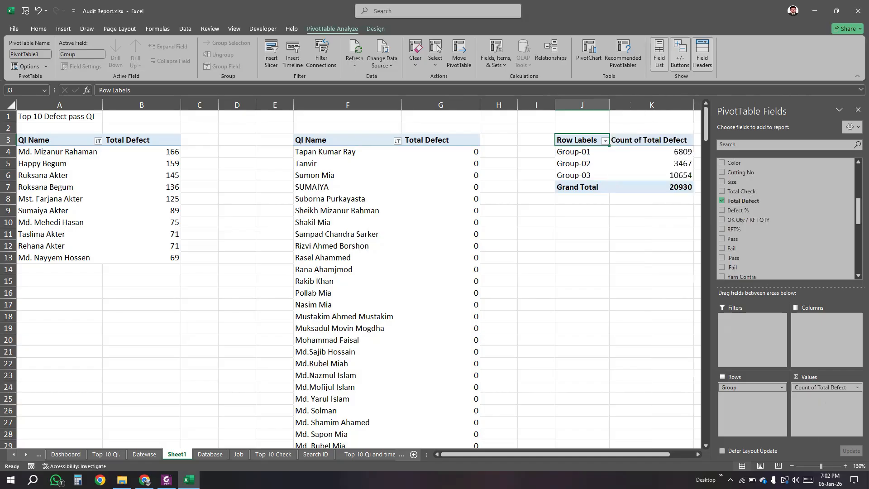
Step: Summarize Total Defect by Sum instead of Count in the group PivotTable
scroll(605, 407, right, 2)
click(571, 166)
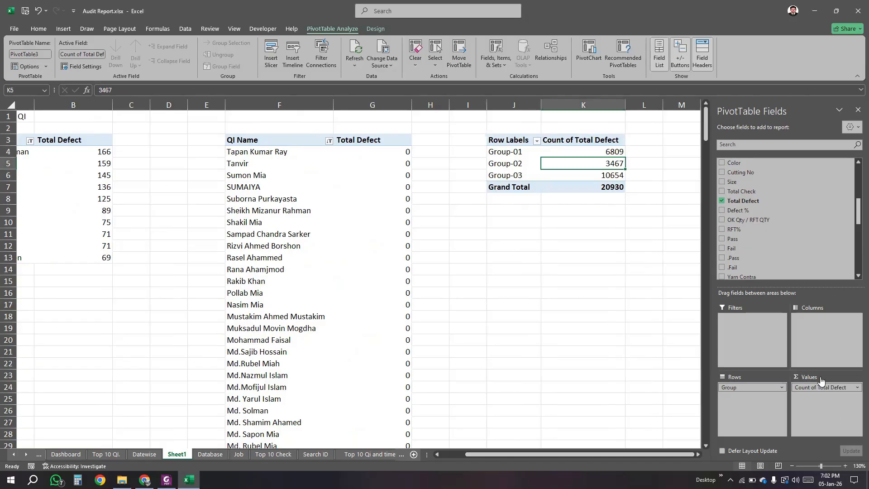
click(178, 232)
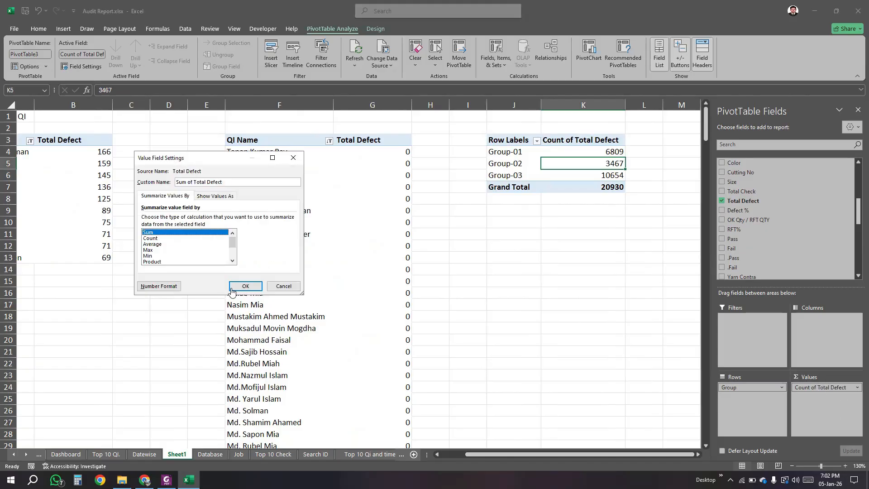
click(232, 288)
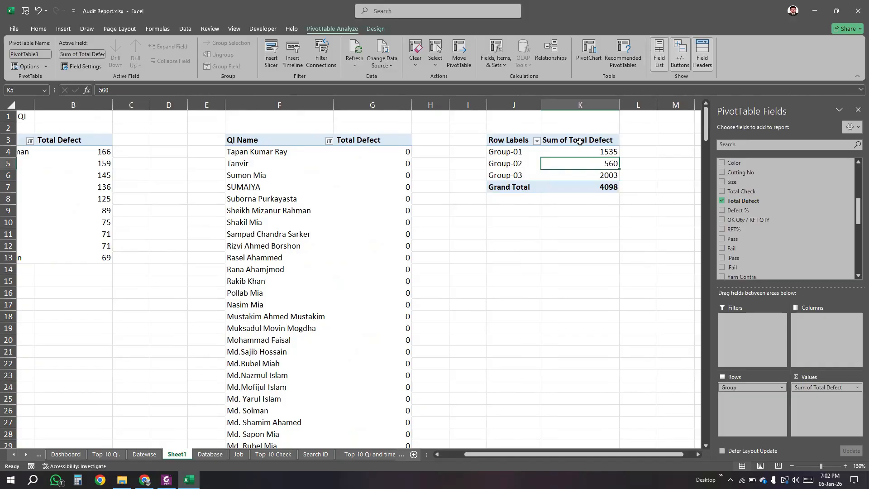
Step: Examine the summed Total Defect value of each group in the new PivotTable
drag(580, 142, 574, 164)
click(579, 213)
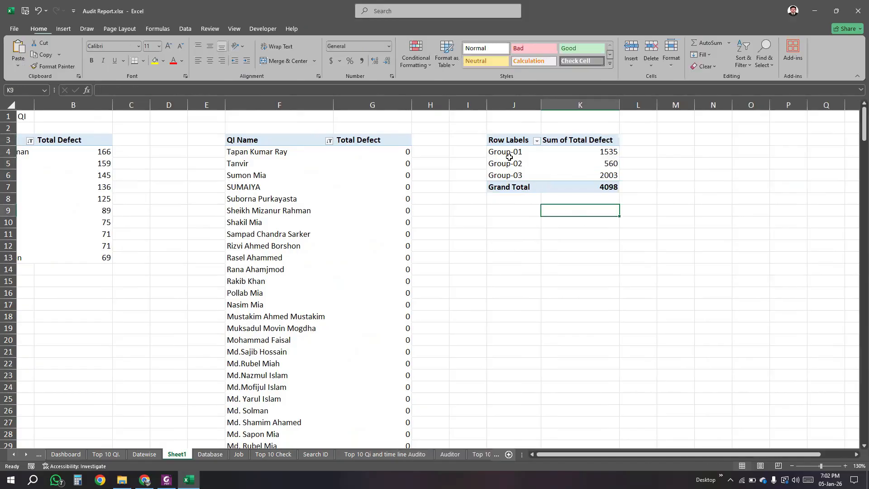
click(510, 157)
click(575, 150)
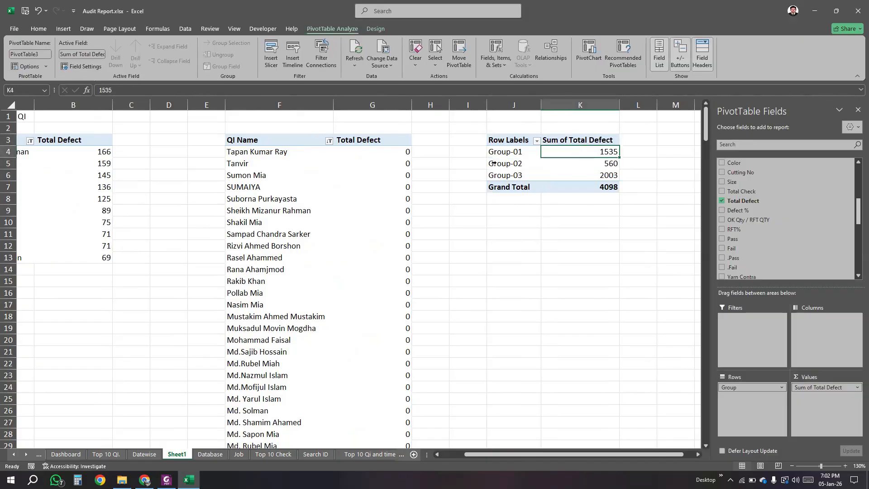
drag(494, 163, 588, 159)
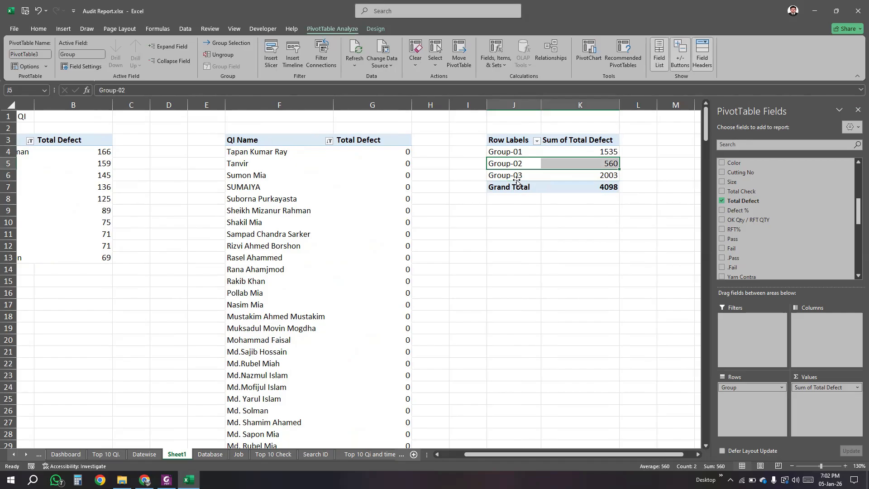
click(593, 176)
click(581, 231)
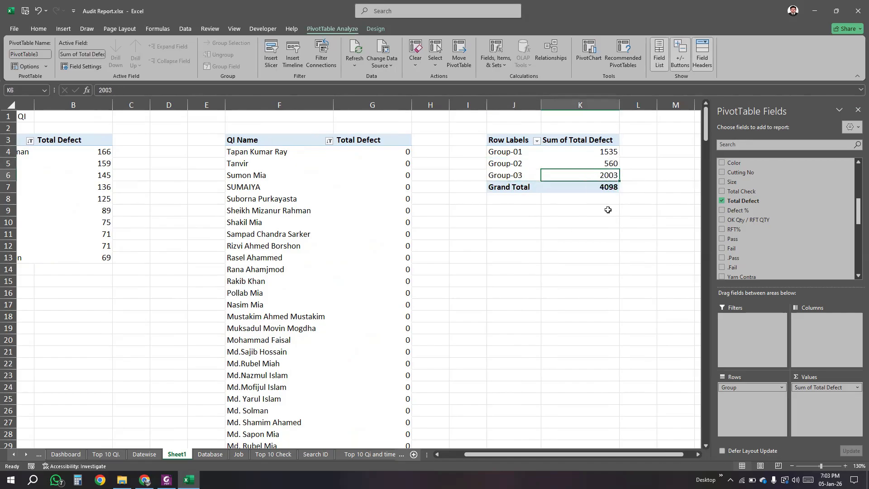
click(559, 160)
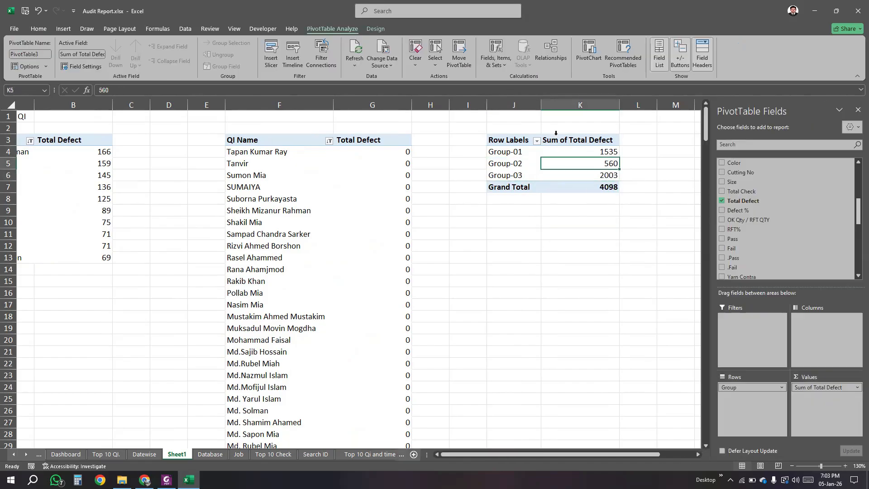
Step: Rename the group PivotTable's headers: K3 as " Total Defect" with a leading space, and J3 as Group
click(557, 136)
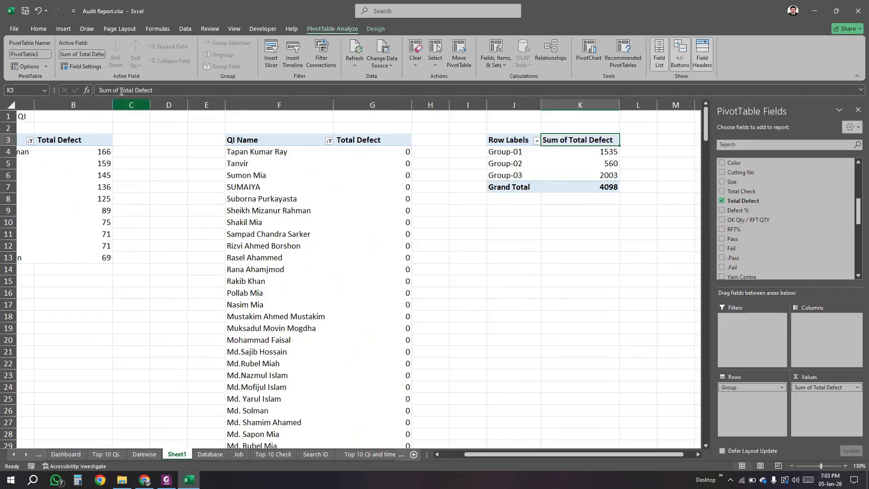
drag(121, 91, 29, 91)
click(512, 139)
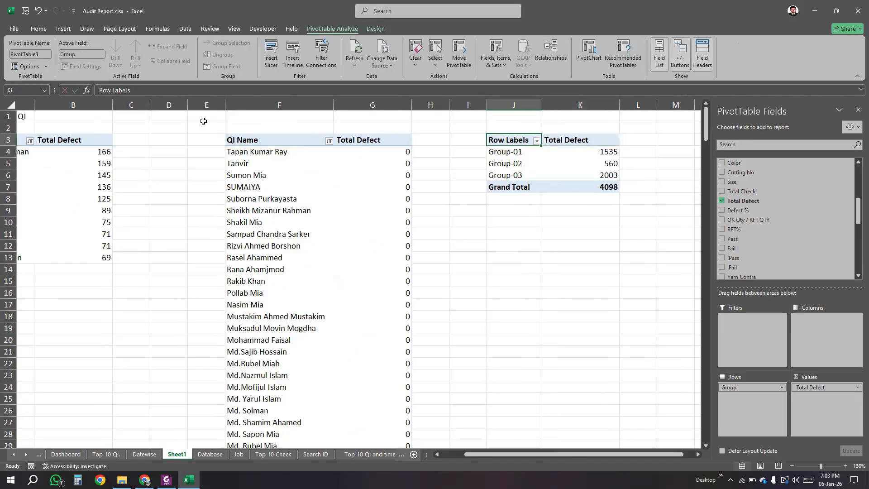
text(Group)
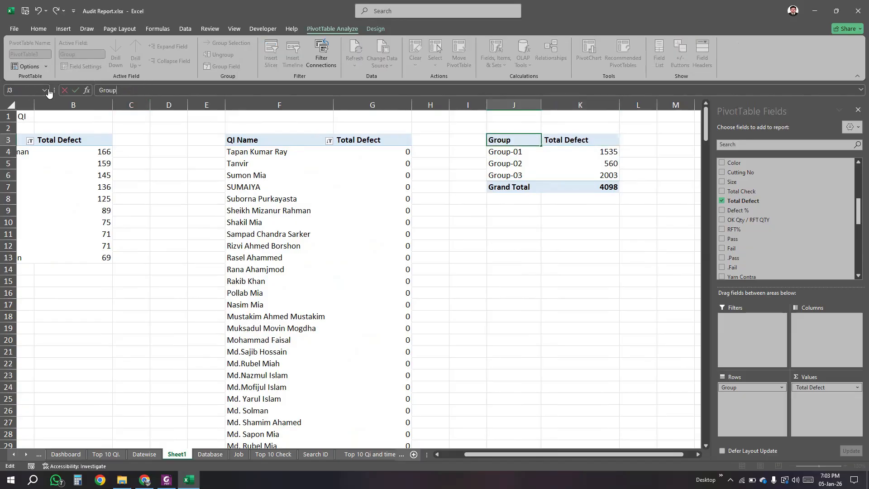
click(516, 175)
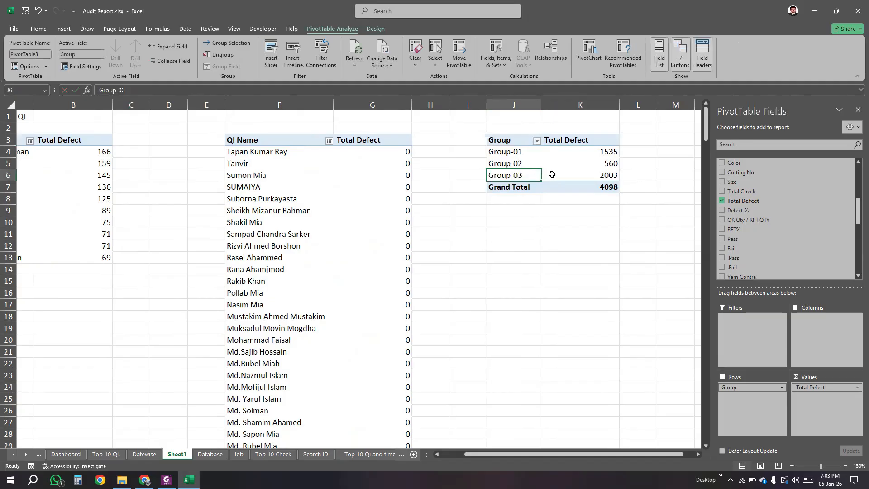
Step: Hide the subtotals and turn off grand totals for rows and columns in the group PivotTable
click(375, 28)
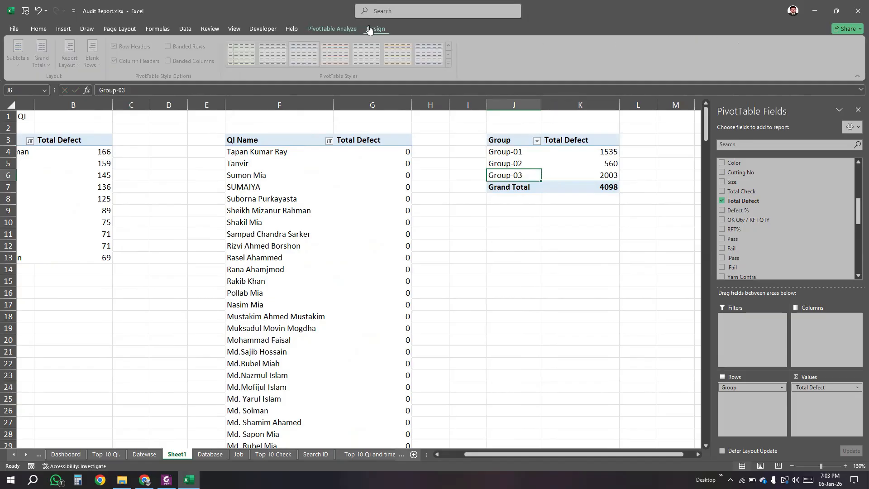
click(21, 54)
click(43, 81)
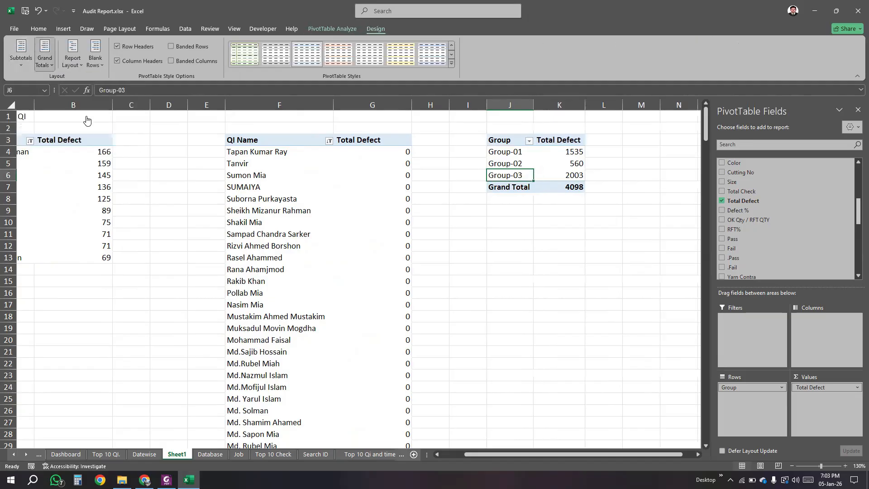
click(44, 57)
click(68, 82)
click(622, 221)
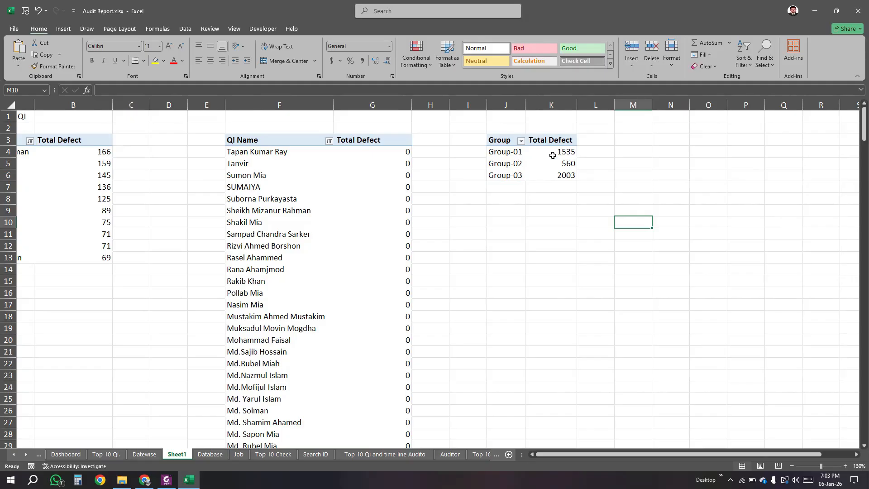
Step: Review the group PivotTable's rows and compare them with the Database sheet and the other PivotTables on Sheet1
click(519, 152)
click(503, 168)
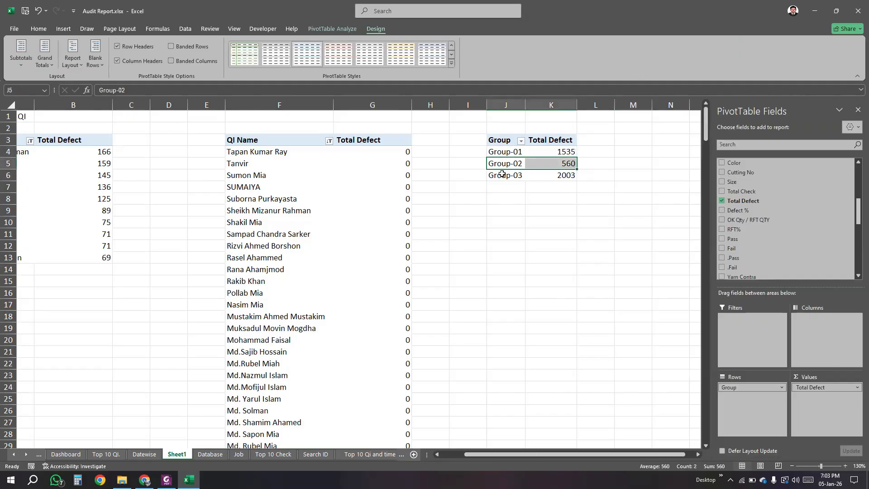
click(501, 208)
click(208, 454)
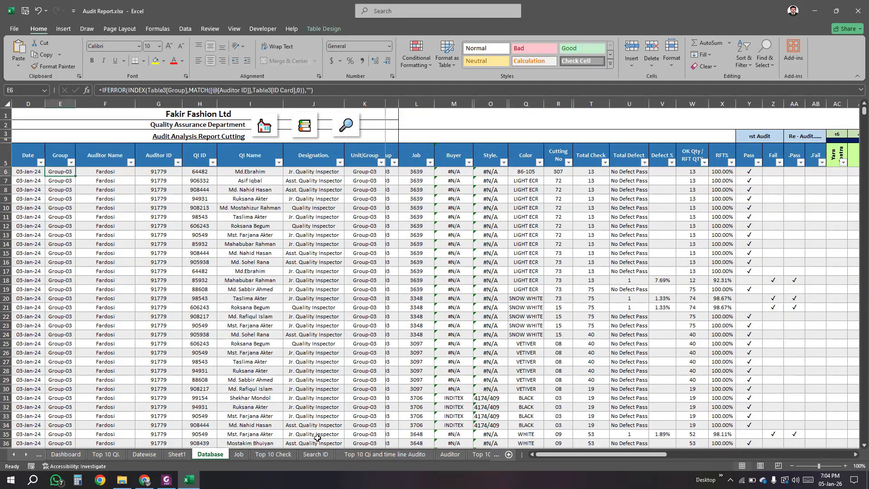
key(ctrl+Page_Up)
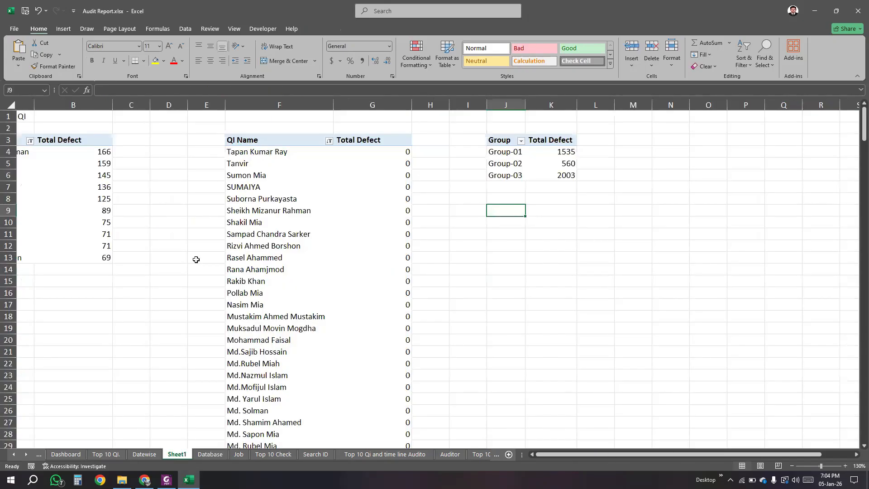
scroll(260, 217, left, 2)
click(619, 142)
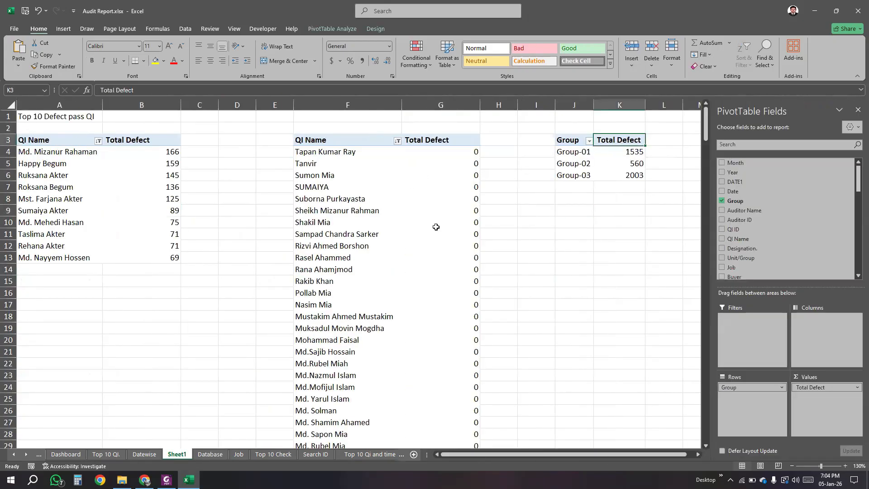
click(441, 176)
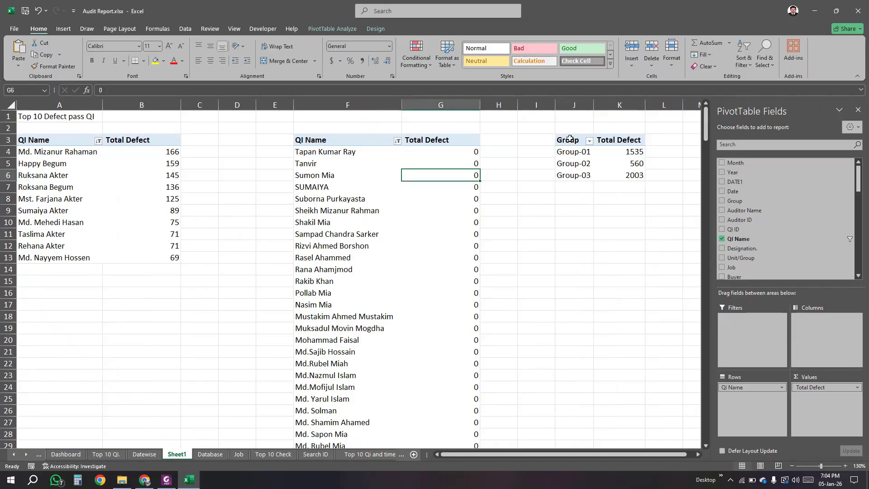
Step: Copy the group PivotTable in J3:K6 and paste the copy at N3
drag(569, 139, 636, 176)
key(ctrl+c)
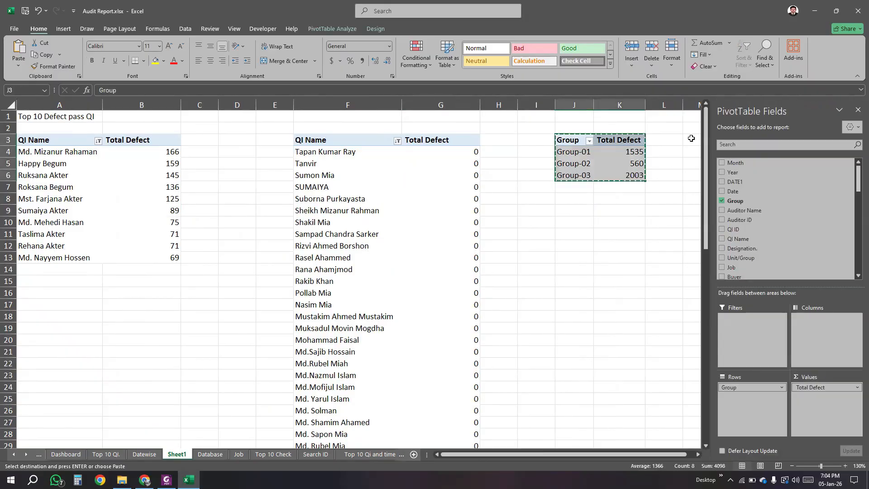
click(692, 138)
key(Right)
key(Right)
key(Right)
key(Right)
key(Right)
key(Right)
key(Right)
key(Right)
key(Right)
key(Right)
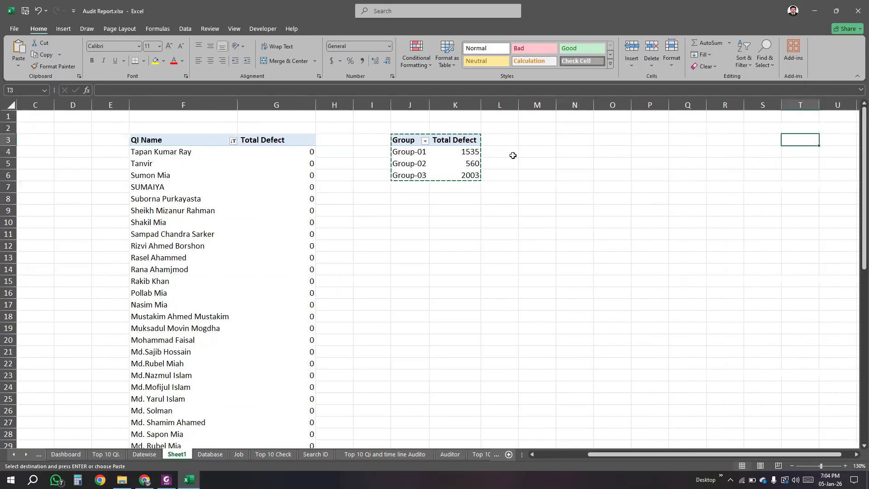
click(497, 144)
key(ctrl+v)
click(507, 161)
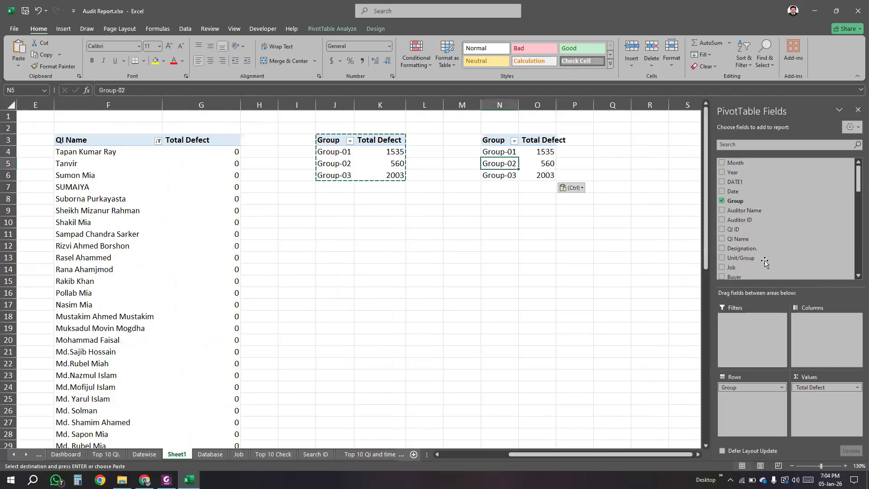
Step: Rearrange the copied PivotTable with Group as columns, Auditor ID as rows and a count of Total Defect as values
drag(732, 387, 789, 328)
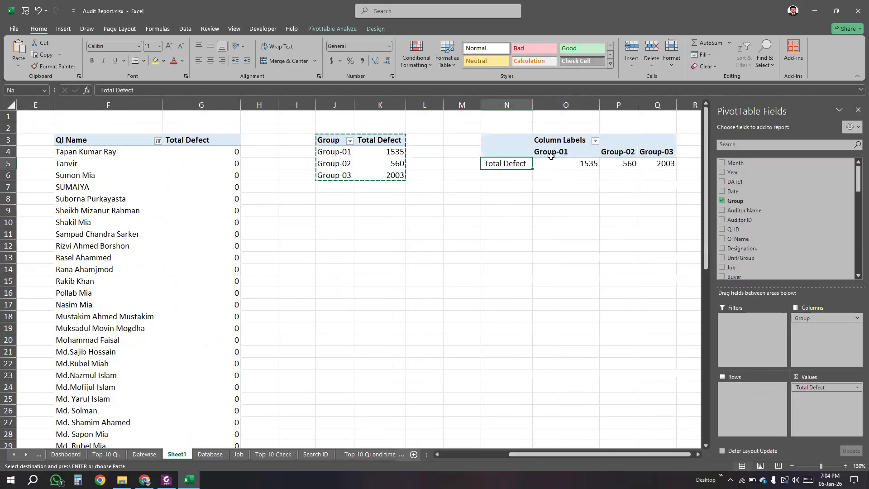
drag(833, 386, 525, 168)
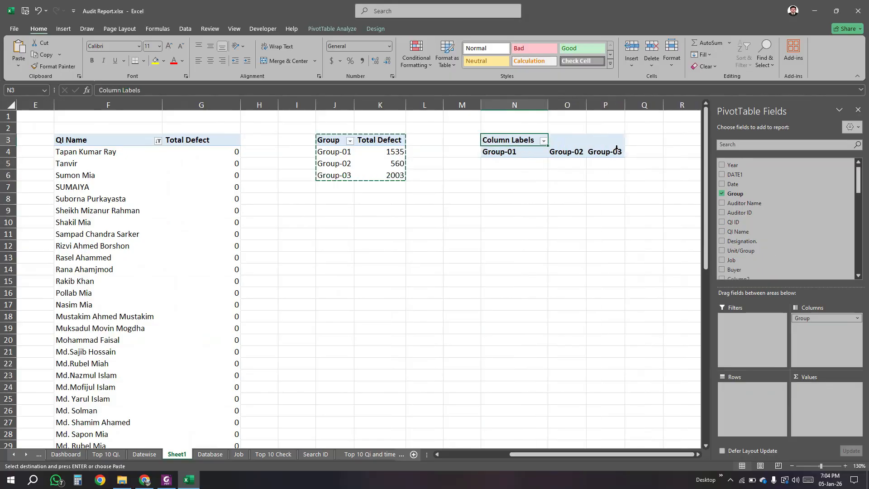
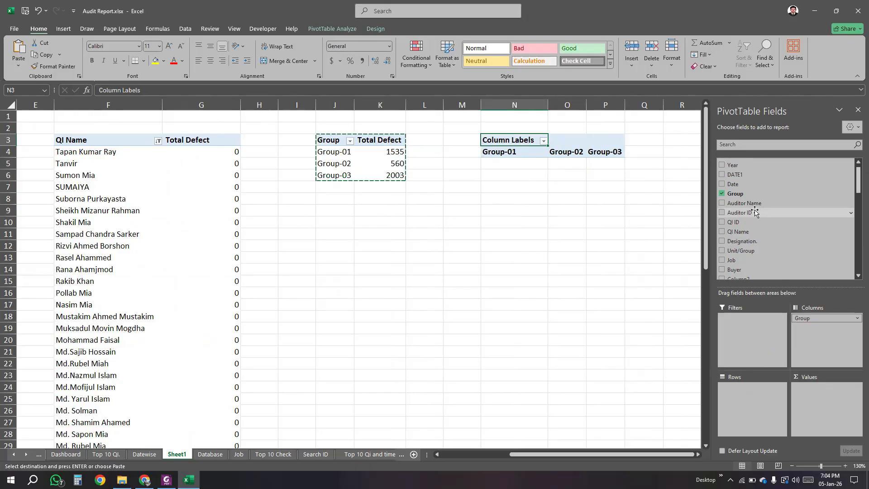
drag(754, 212, 763, 399)
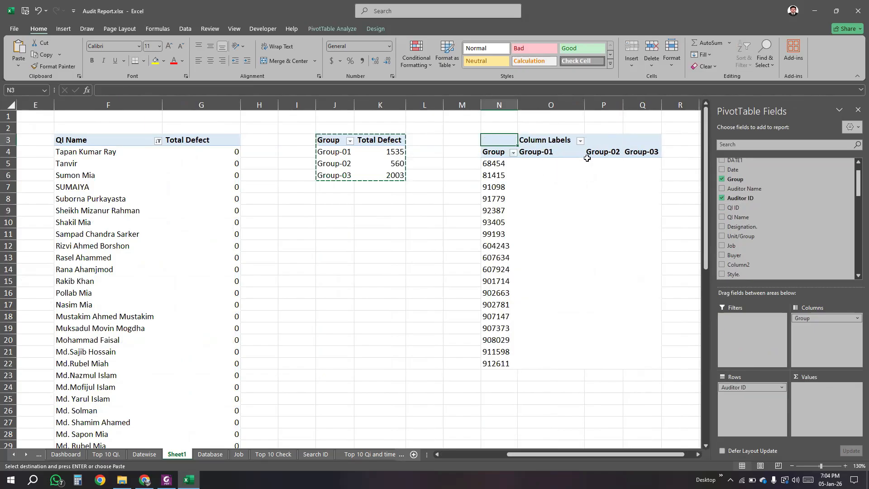
scroll(753, 228, down, 2)
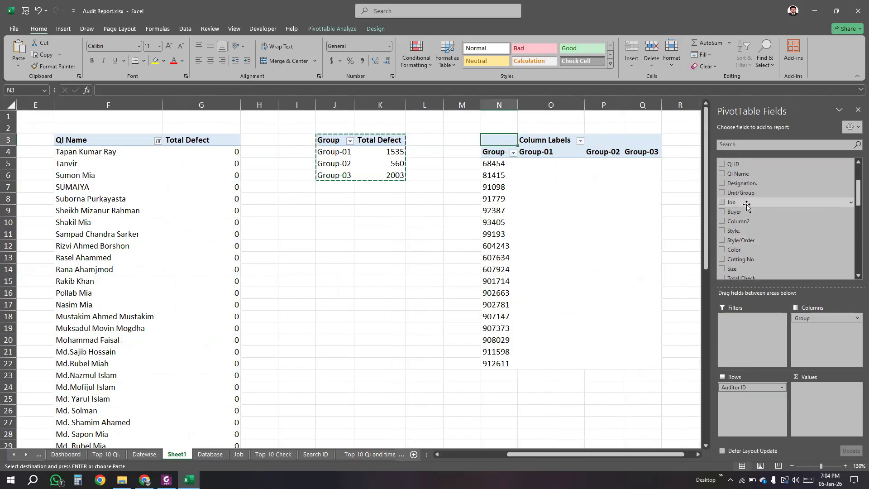
scroll(745, 227, down, 3)
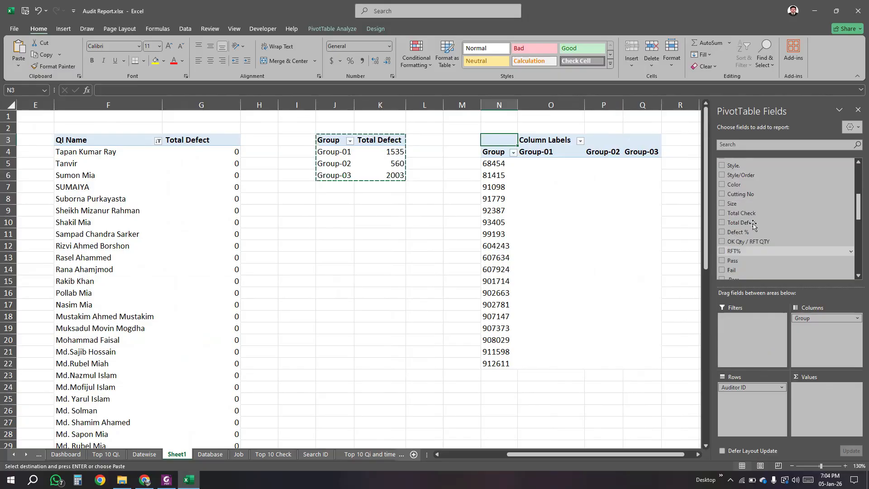
drag(745, 222, 825, 403)
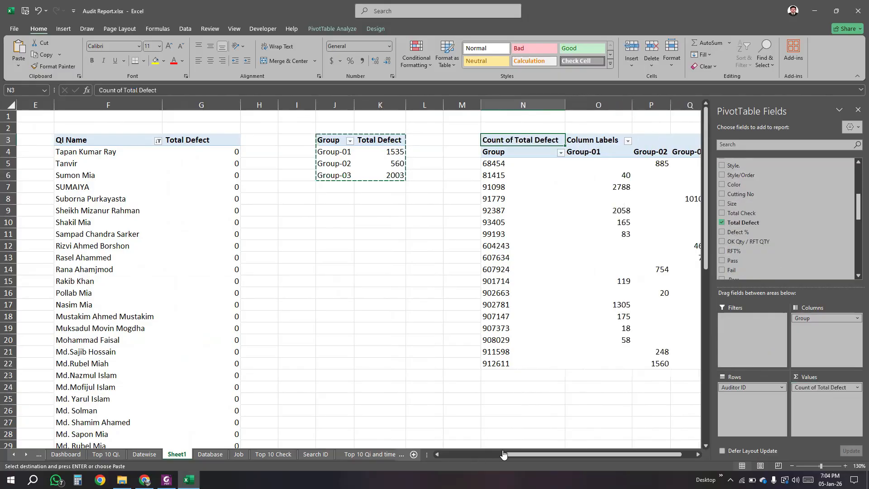
Step: Examine each Auditor ID's Total Defect count across the three groups in the copied PivotTable
drag(517, 455, 589, 455)
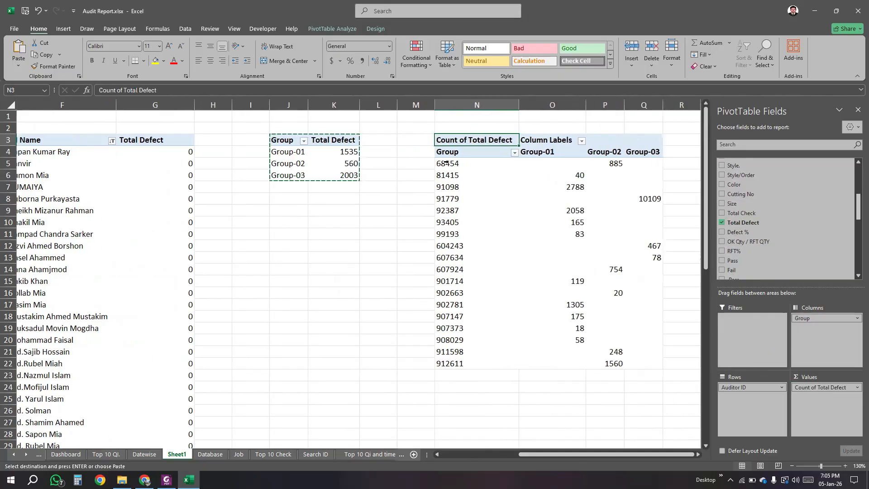
drag(446, 163, 643, 164)
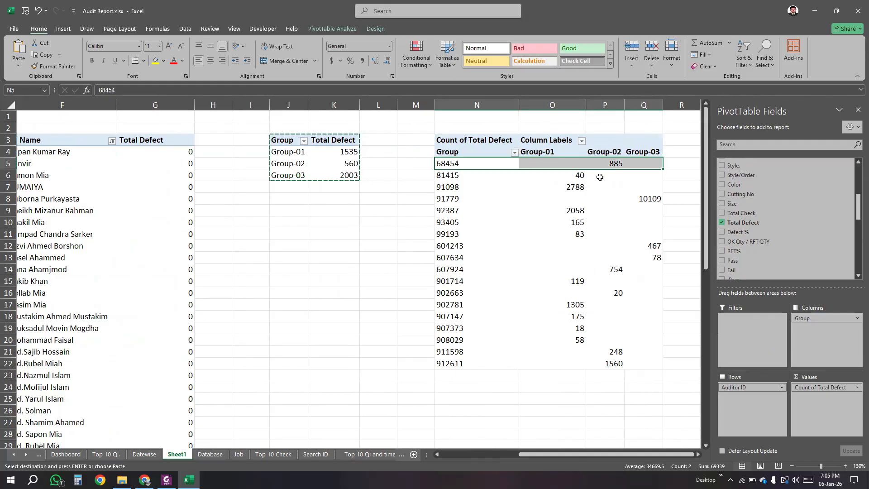
drag(446, 175, 643, 176)
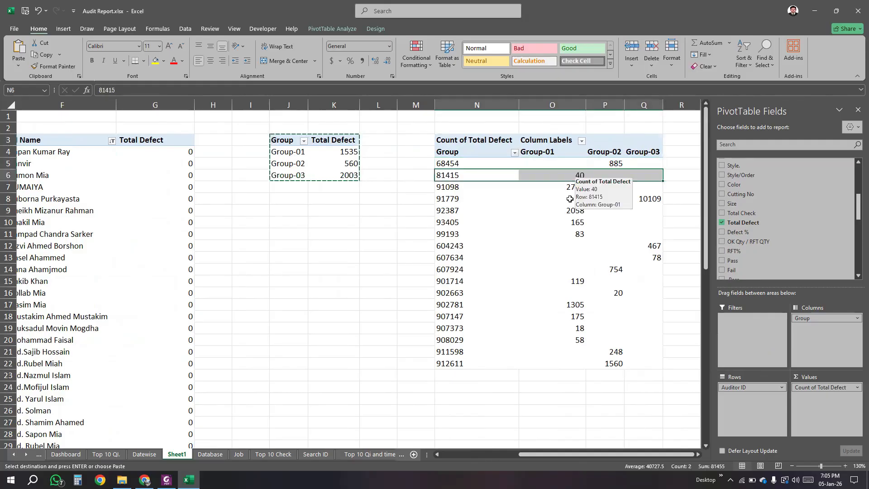
click(580, 174)
key(Down)
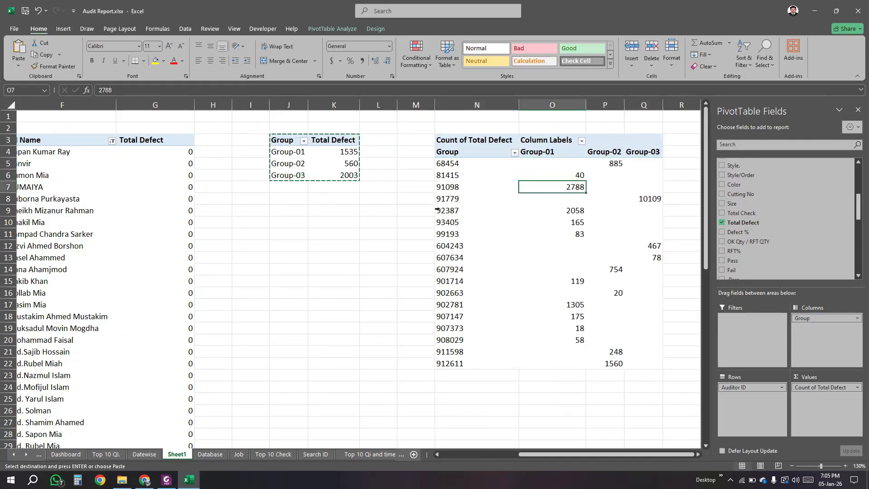
drag(439, 199, 655, 200)
click(655, 200)
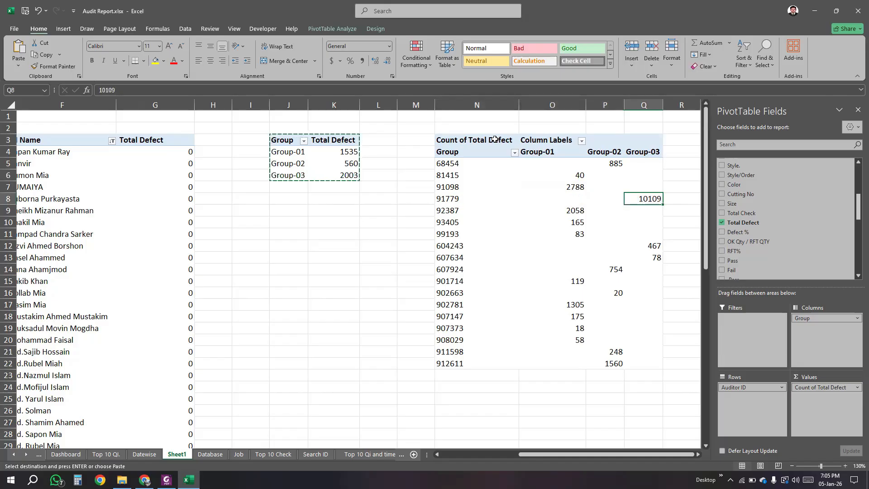
key(ctrl+a)
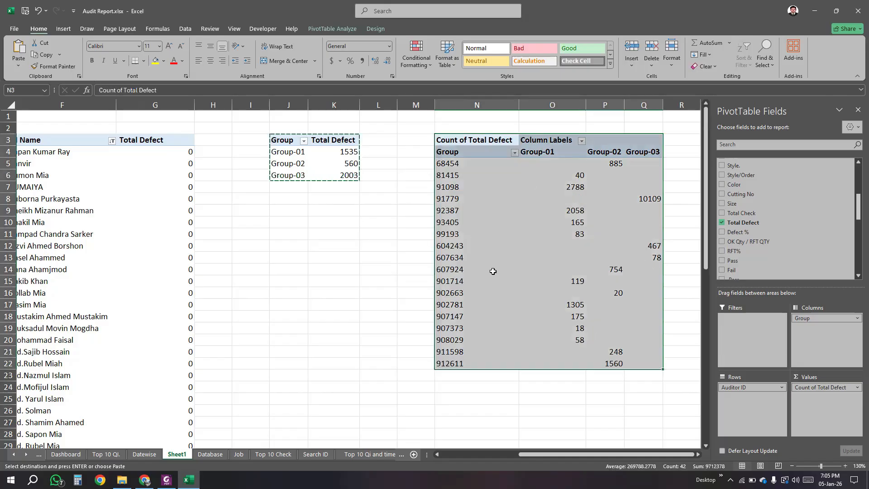
click(409, 225)
click(605, 234)
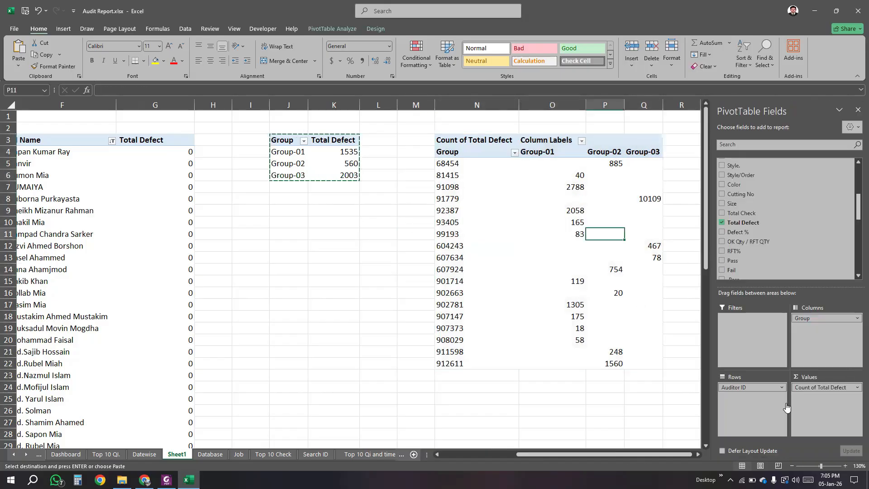
Step: Move Group from the columns to the report filter and add Auditor Name below Auditor ID in the rows
scroll(758, 223, up, 3)
scroll(758, 223, down, 3)
scroll(756, 229, up, 2)
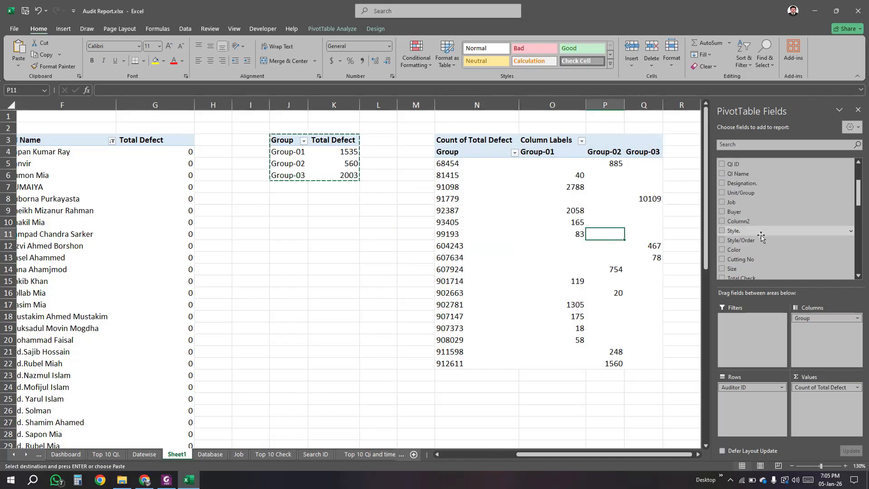
scroll(761, 235, up, 3)
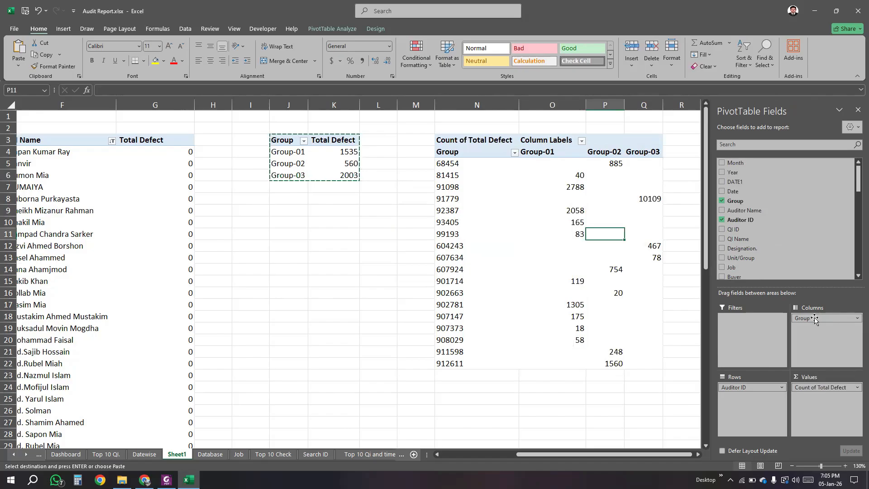
click(755, 389)
drag(818, 317, 741, 326)
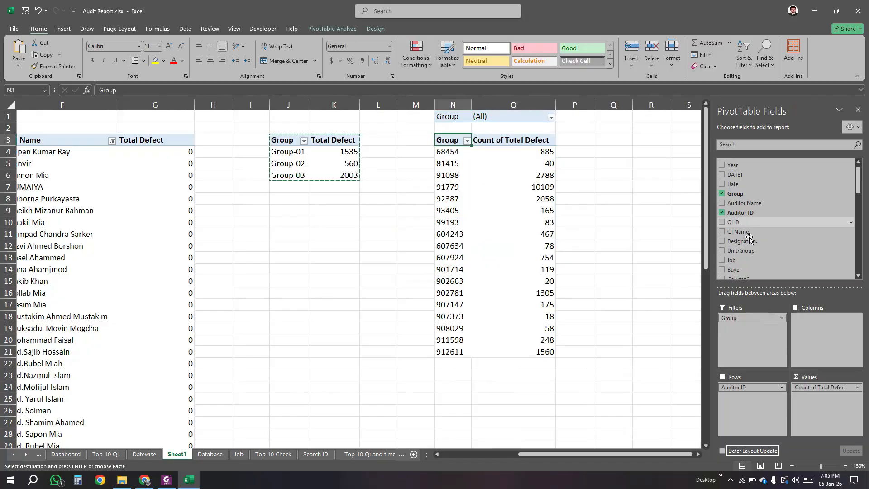
drag(746, 203, 759, 399)
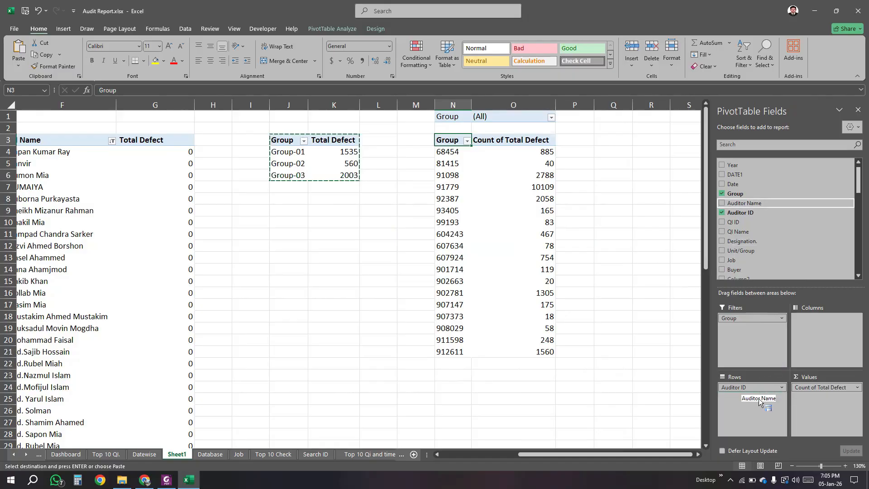
Step: Hide the subtotals of the auditor PivotTable and show it in tabular form
click(466, 156)
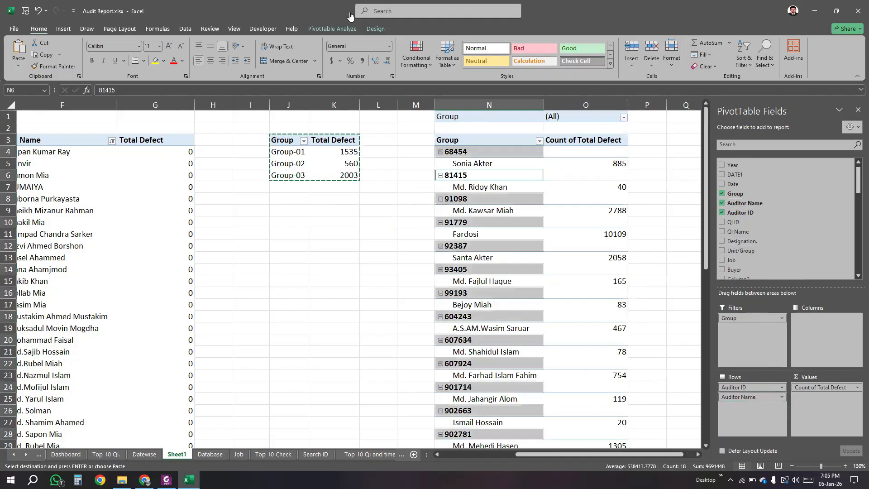
click(376, 28)
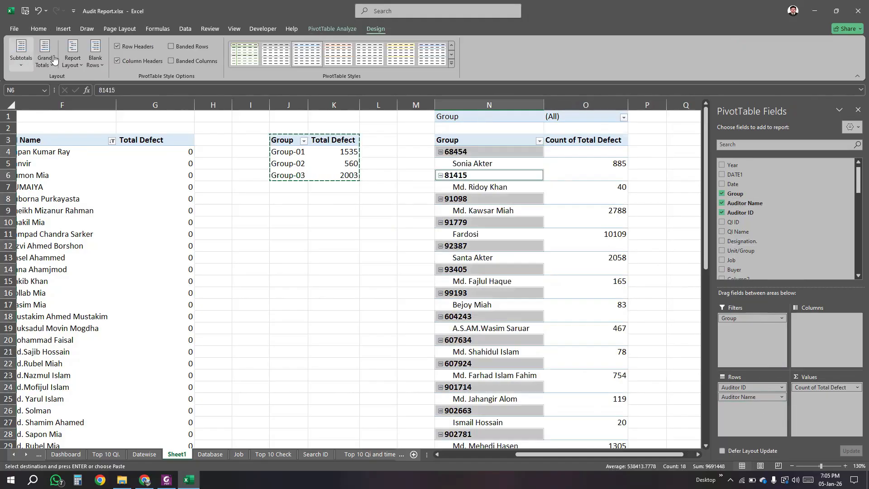
click(23, 57)
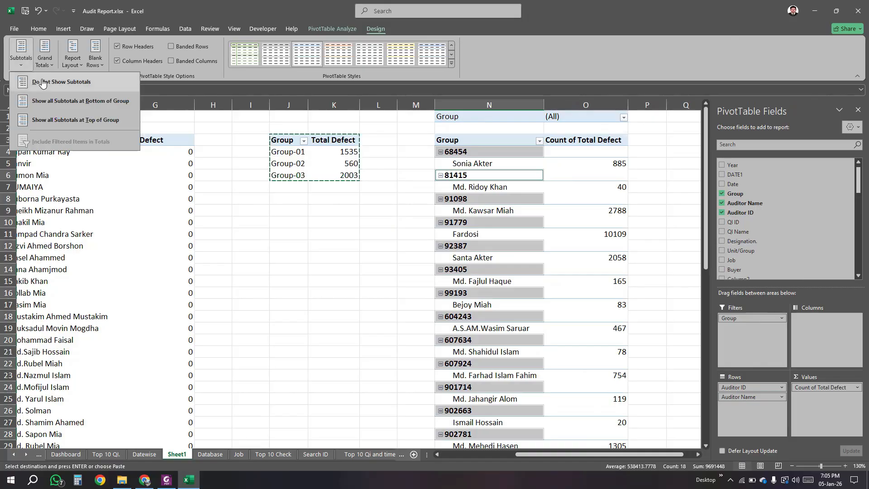
click(40, 82)
click(44, 62)
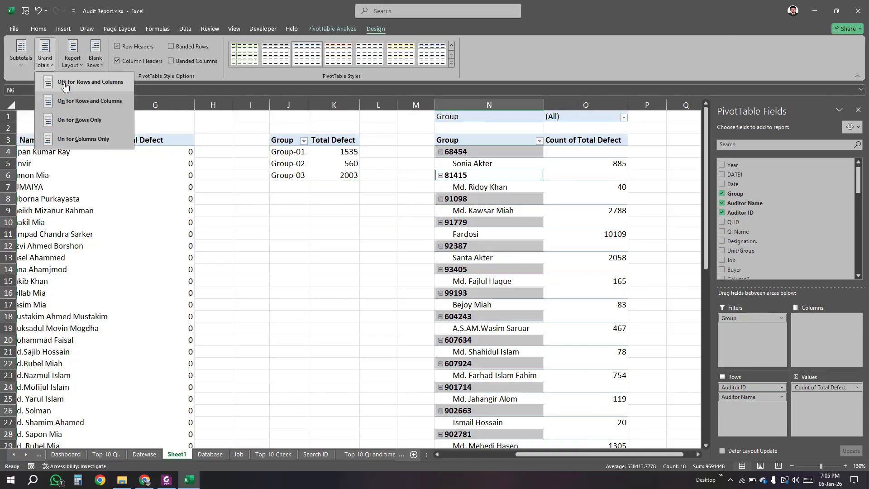
click(72, 59)
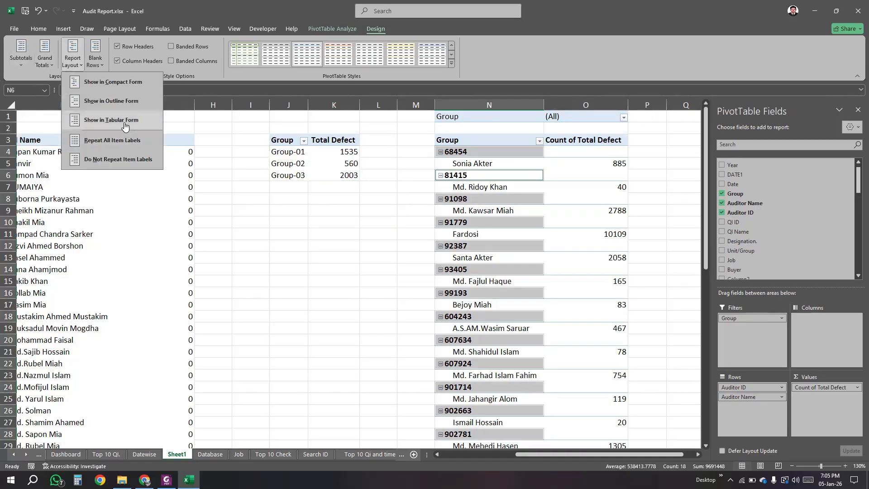
click(123, 121)
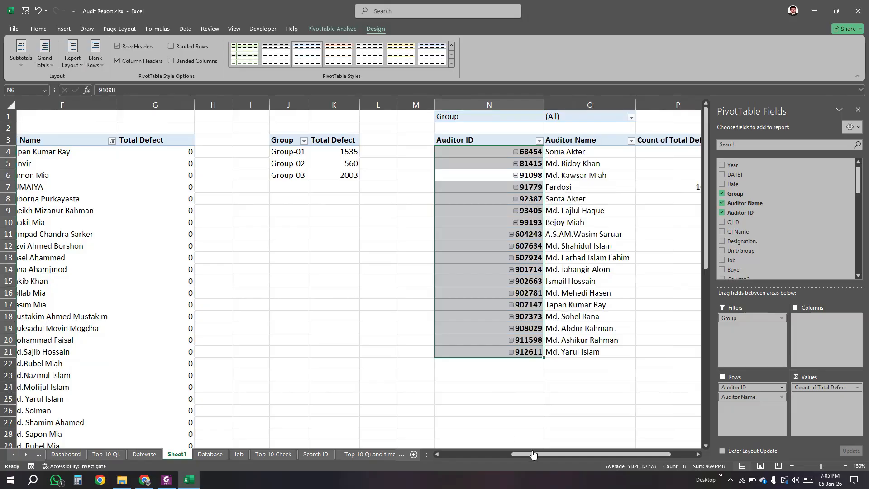
Step: Allow multiple selections in the auditor PivotTable's Group filter and show only Group-02
mouse_move(597, 456)
mouse_down()
mouse_move(654, 443)
mouse_move(465, 146)
mouse_up()
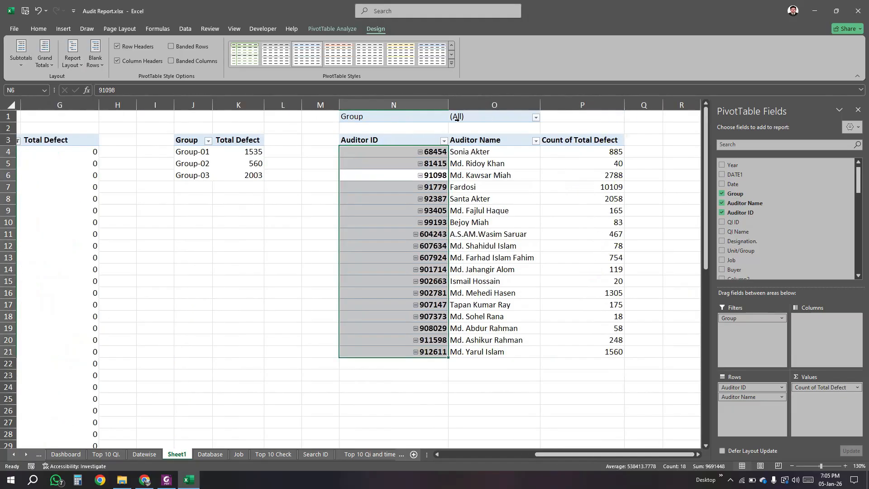
click(537, 118)
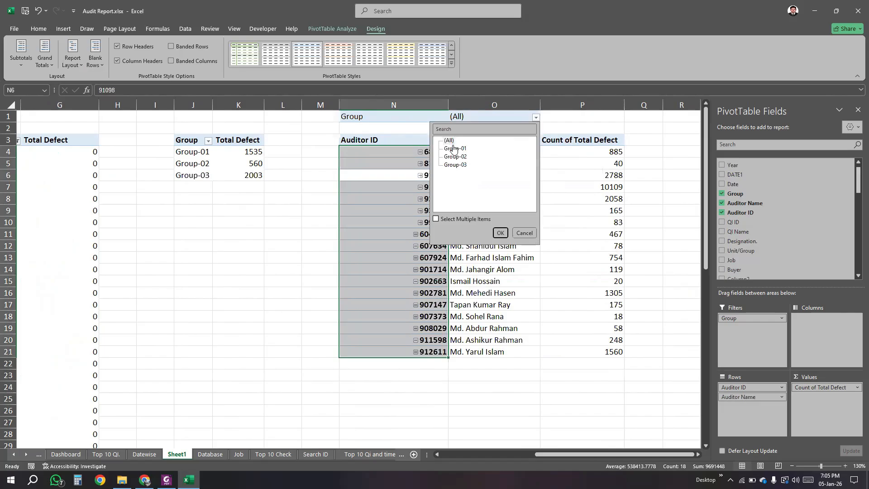
click(436, 220)
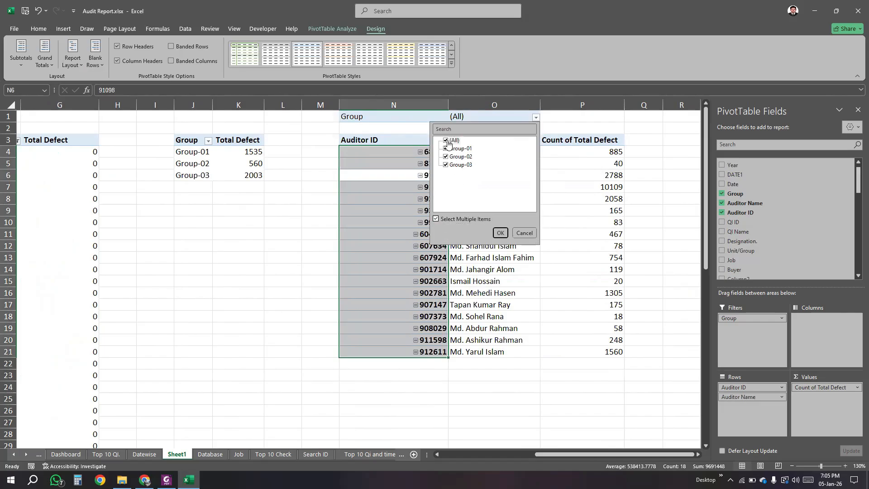
click(446, 140)
click(446, 156)
click(500, 233)
click(537, 234)
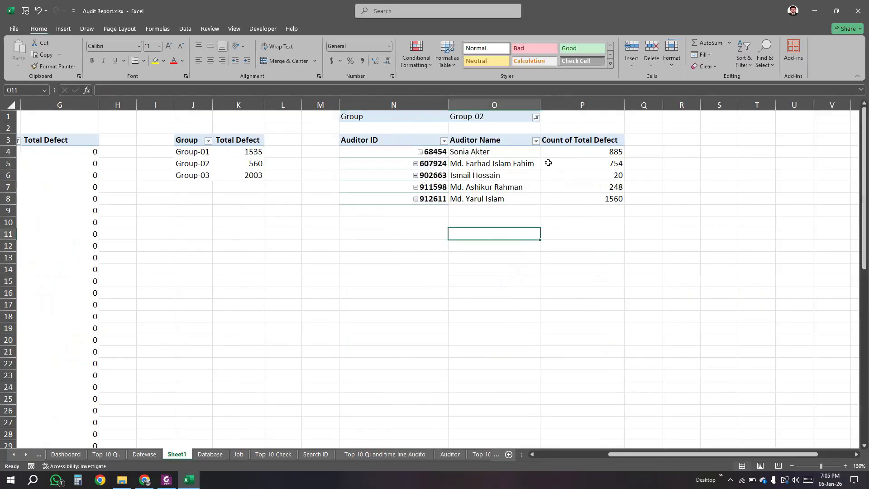
Step: Switch the auditor PivotTable's Group filter to show only Group-01
click(537, 118)
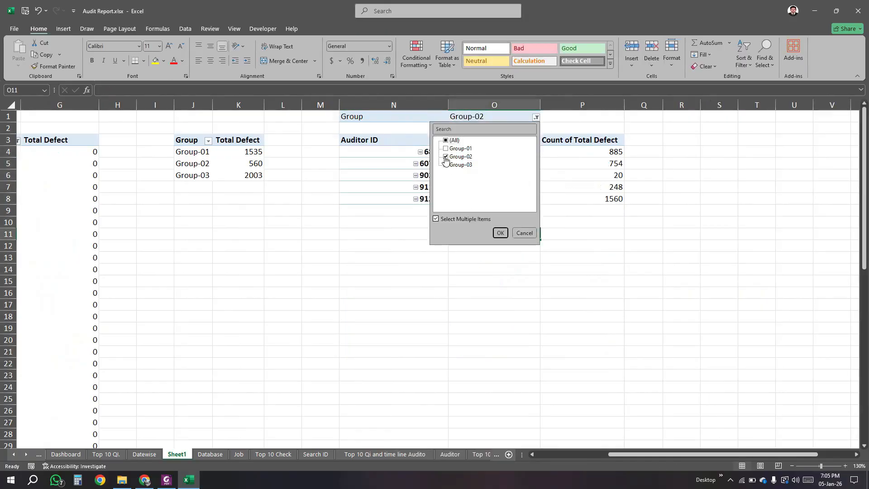
click(446, 156)
click(447, 148)
click(501, 233)
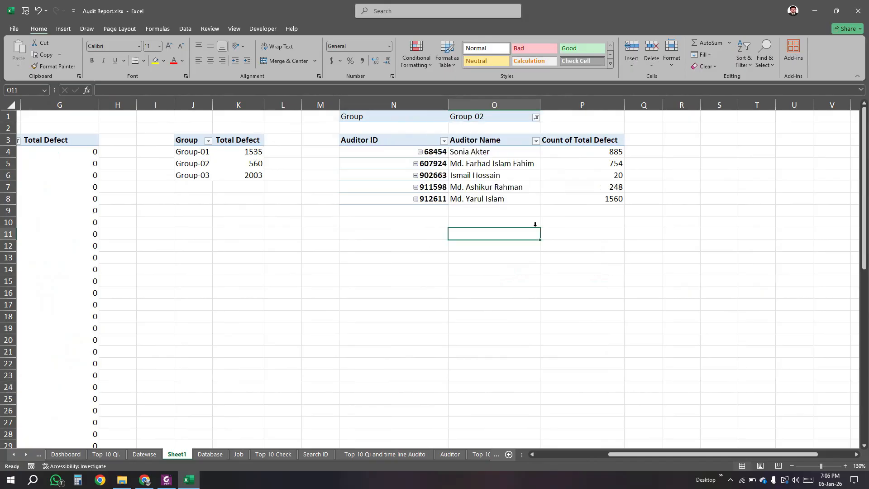
Step: Filter the auditor PivotTable to Group-03 only and turn off multiple-item selection in the Group filter
click(517, 118)
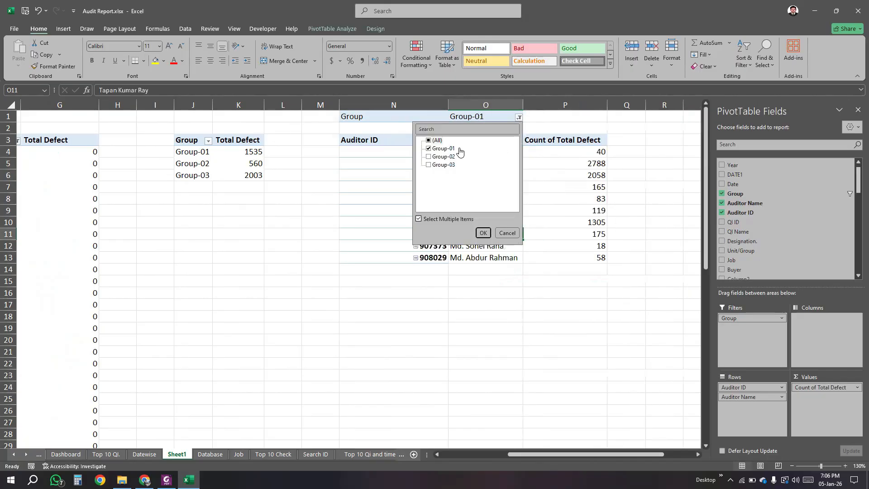
click(430, 149)
click(434, 165)
click(485, 232)
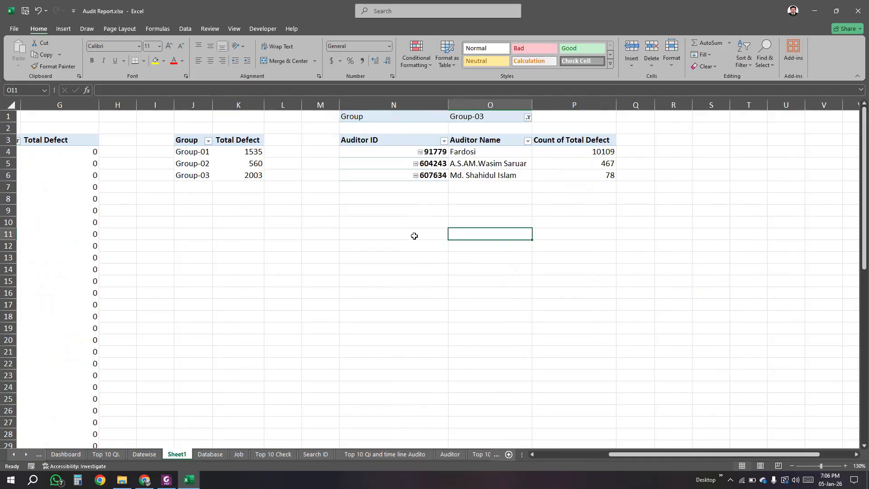
click(527, 125)
click(529, 119)
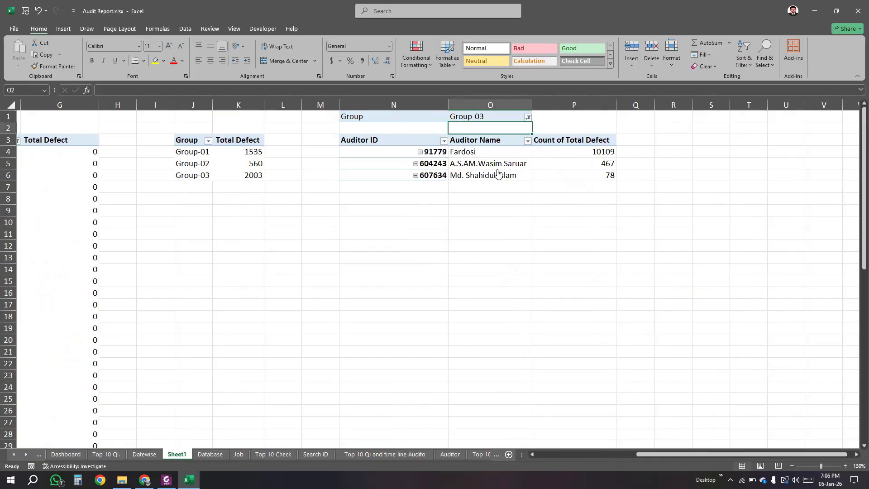
click(455, 221)
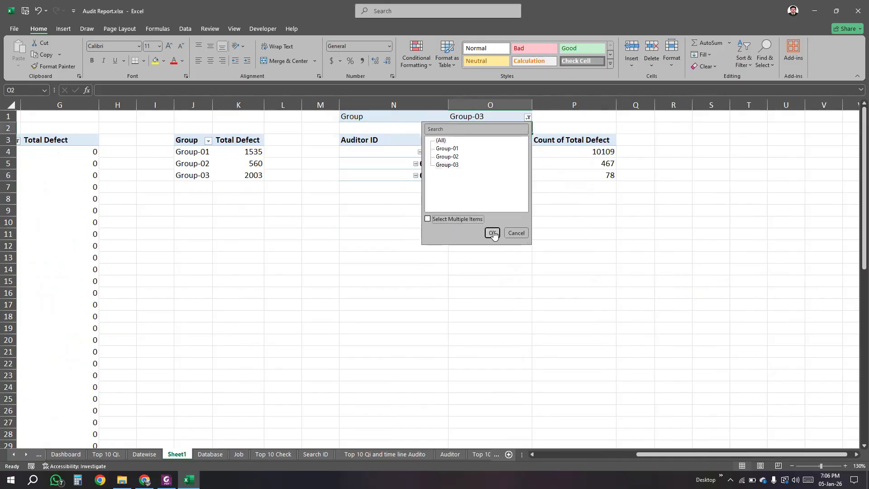
click(383, 244)
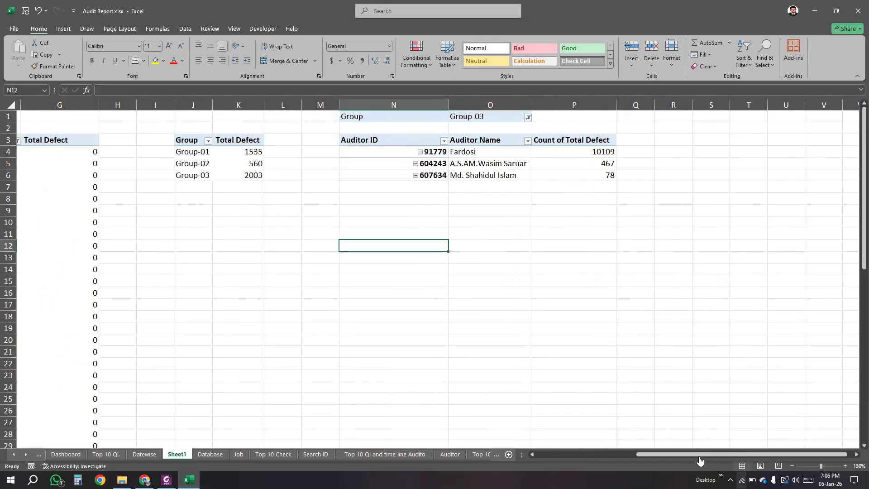
Step: Insert a Clustered Bar PivotChart from the Top 10 Defect pass QI PivotTable
click(547, 454)
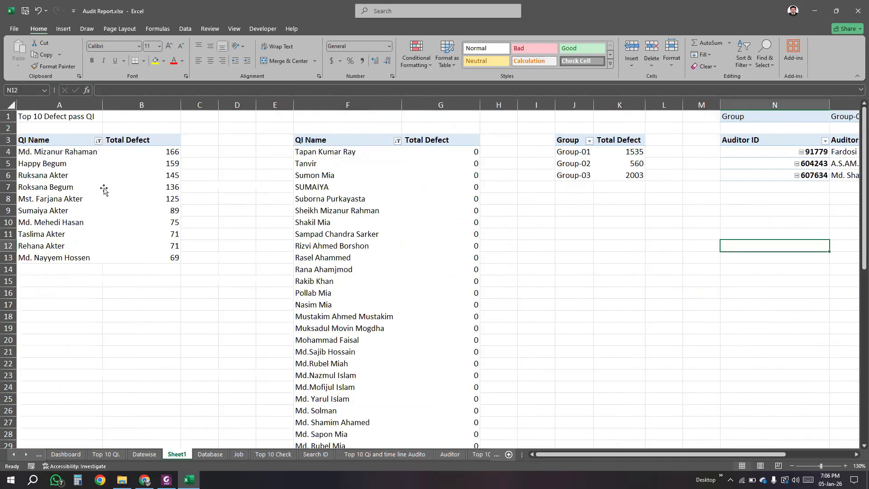
click(172, 183)
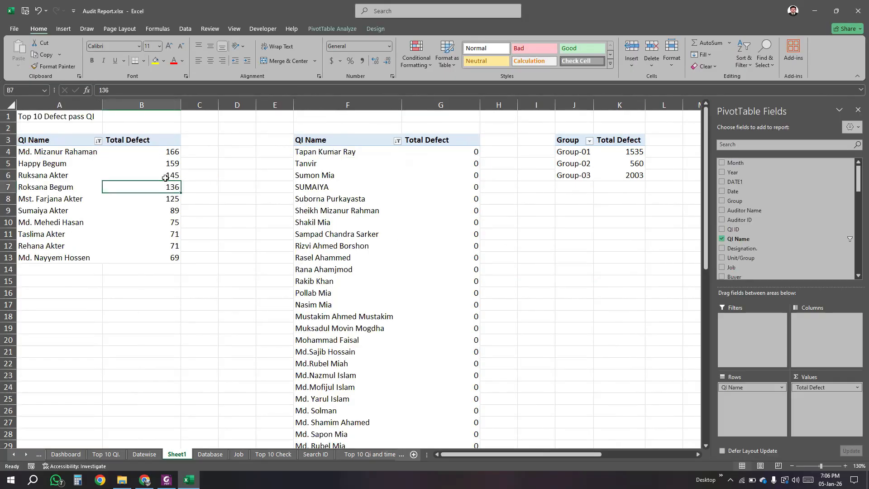
click(336, 30)
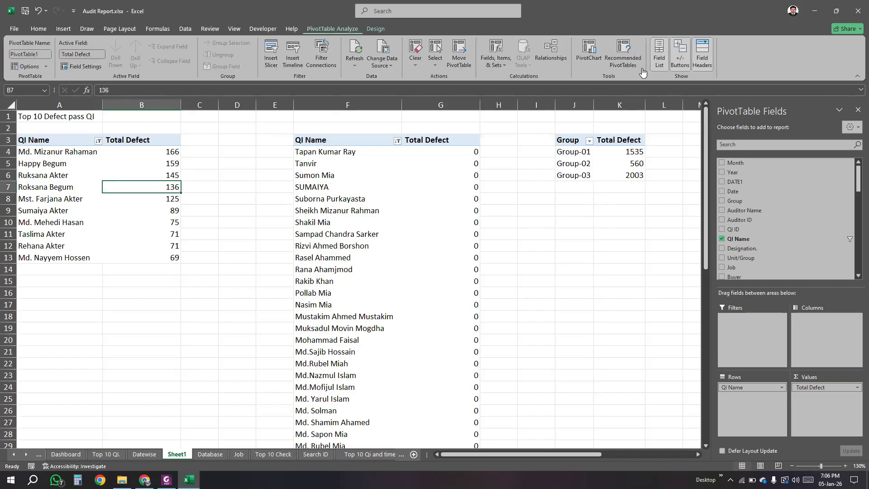
click(589, 57)
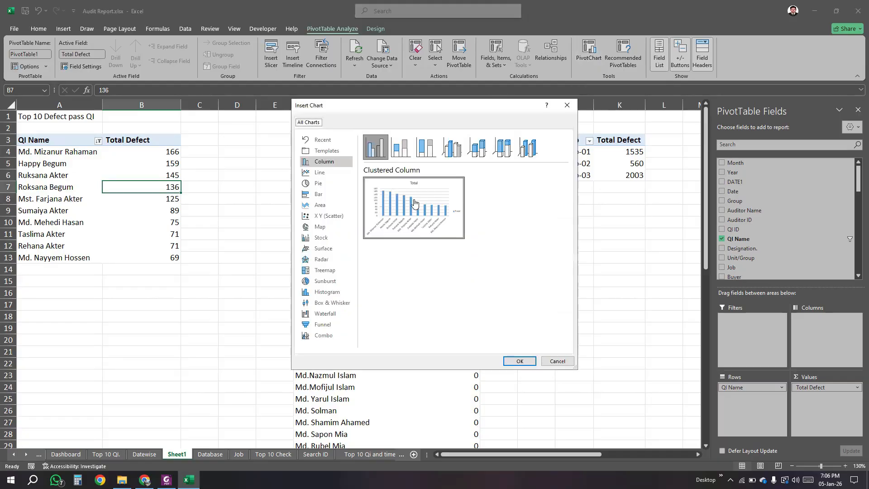
click(319, 172)
click(318, 184)
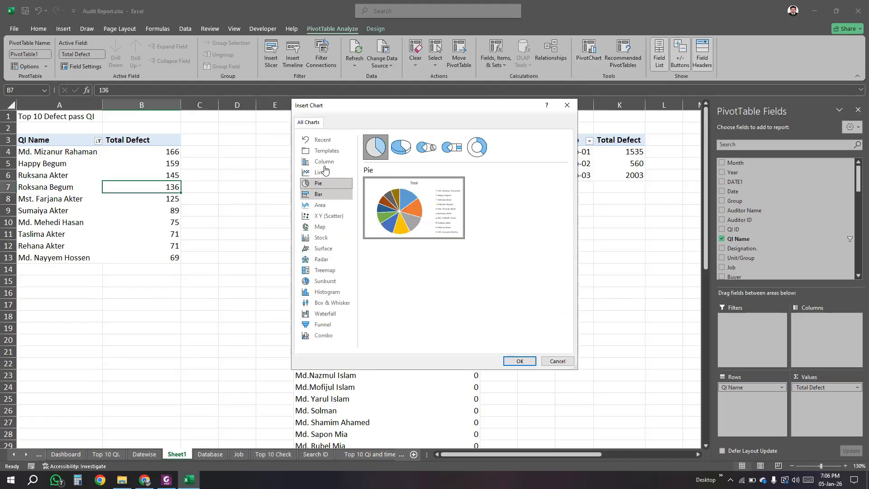
click(324, 162)
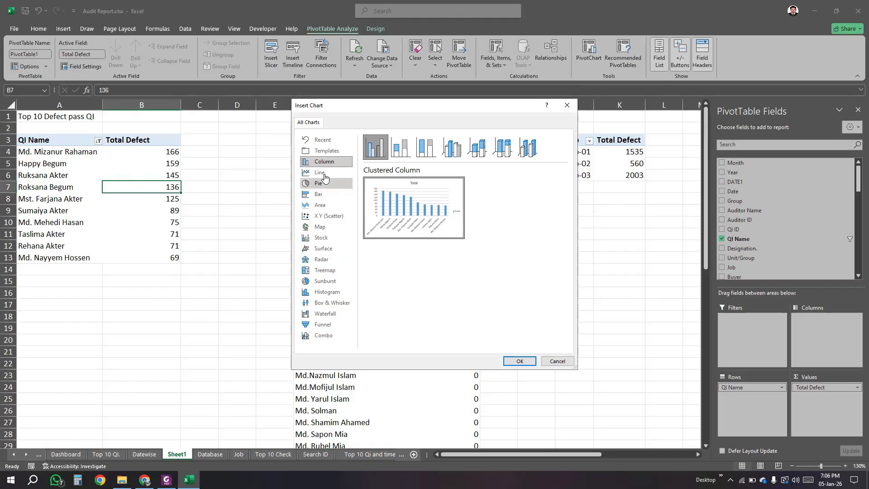
click(333, 197)
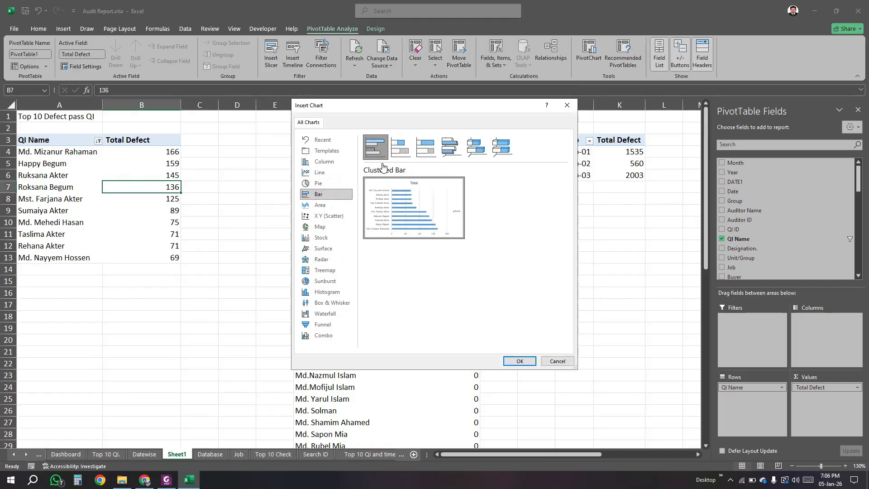
click(516, 361)
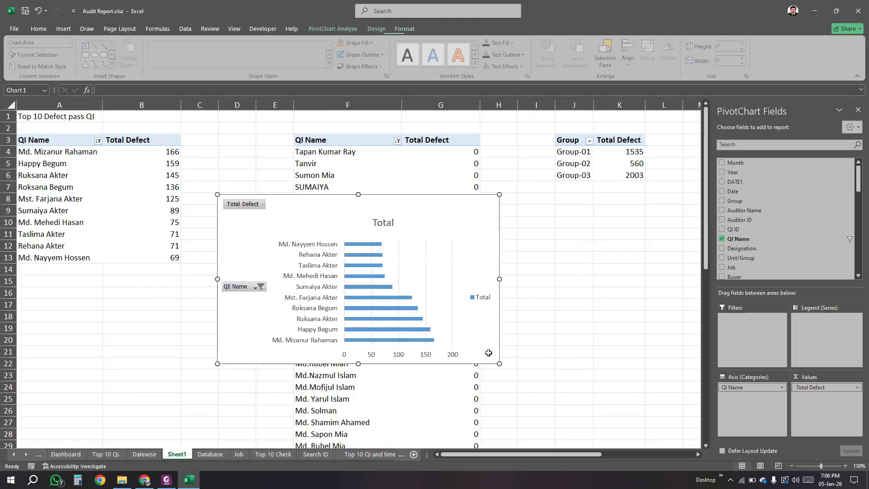
Step: Resize the bar chart to about 3.12" high by 4.45" wide and move it directly below the top 10 PivotTable
drag(269, 214, 270, 159)
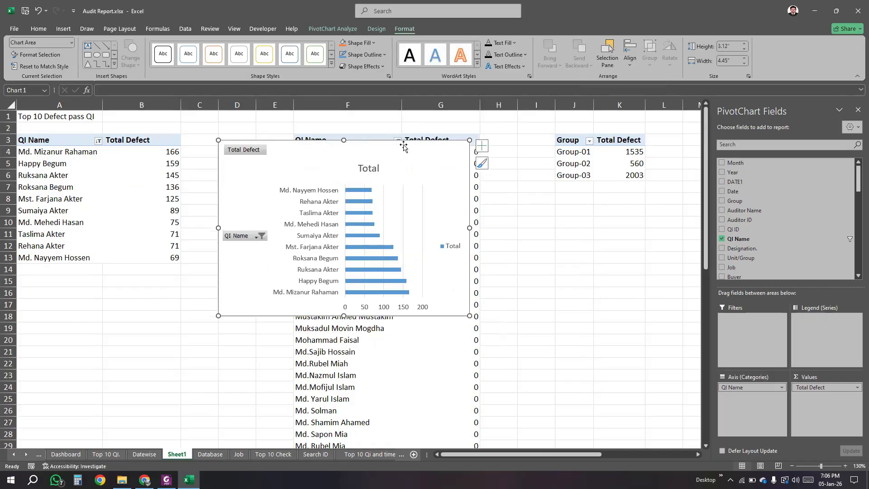
drag(403, 141, 195, 274)
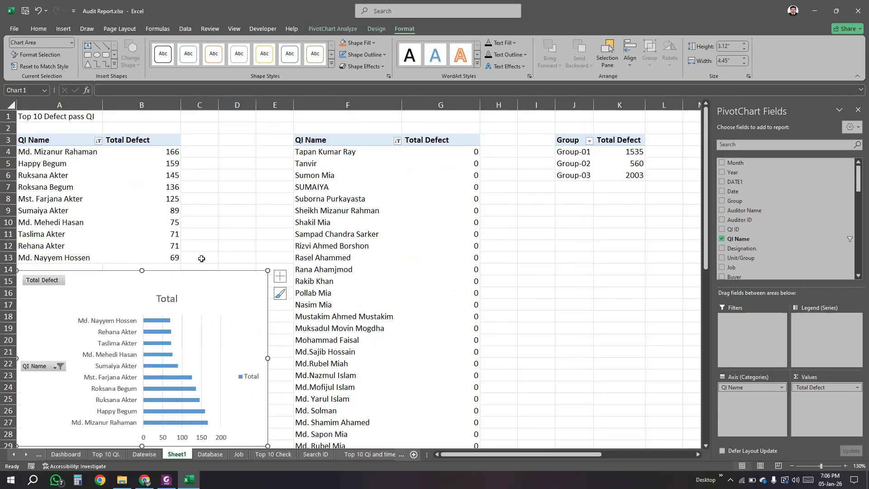
click(223, 245)
Step: Hide all field buttons on the top 10 QI bar chart
scroll(46, 284, down, 2)
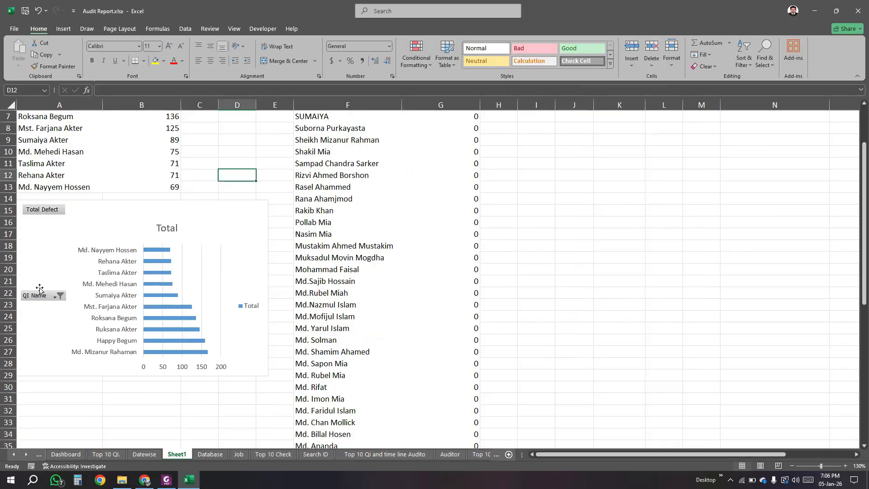
right_click(38, 212)
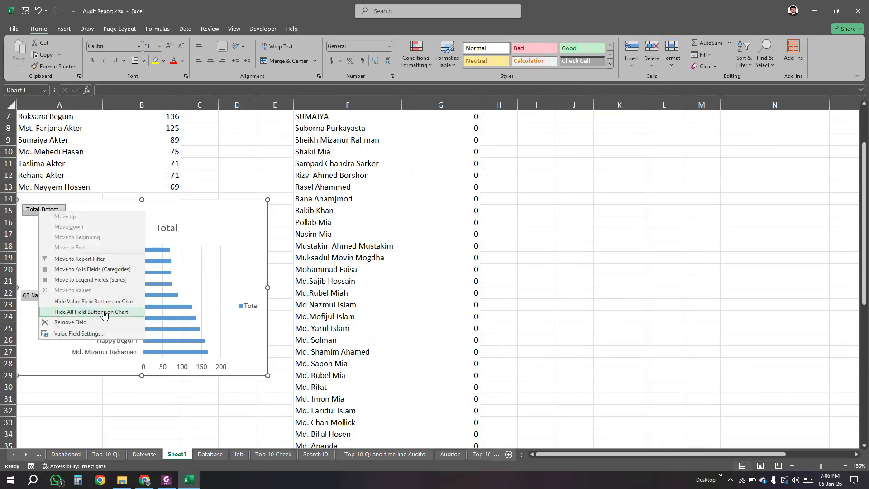
click(119, 313)
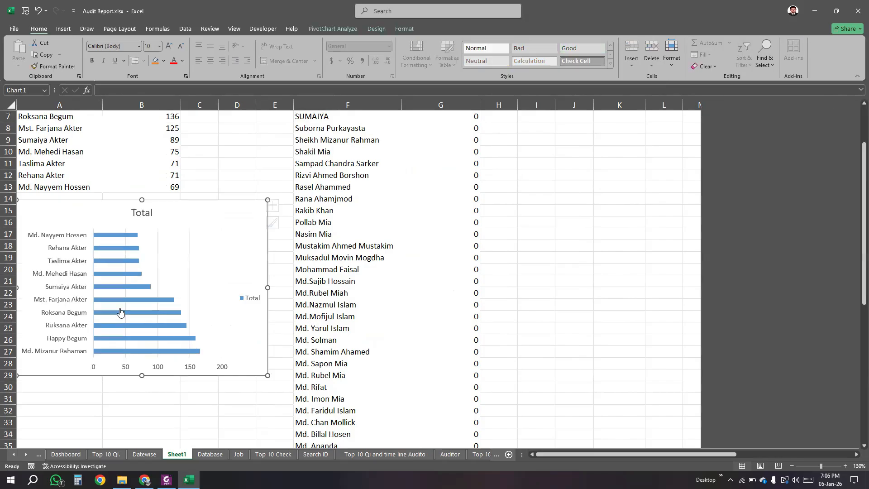
click(235, 187)
Step: Insert a Stacked Column PivotChart from the less-defect QI Name PivotTable in columns F and G
scroll(474, 163, up, 2)
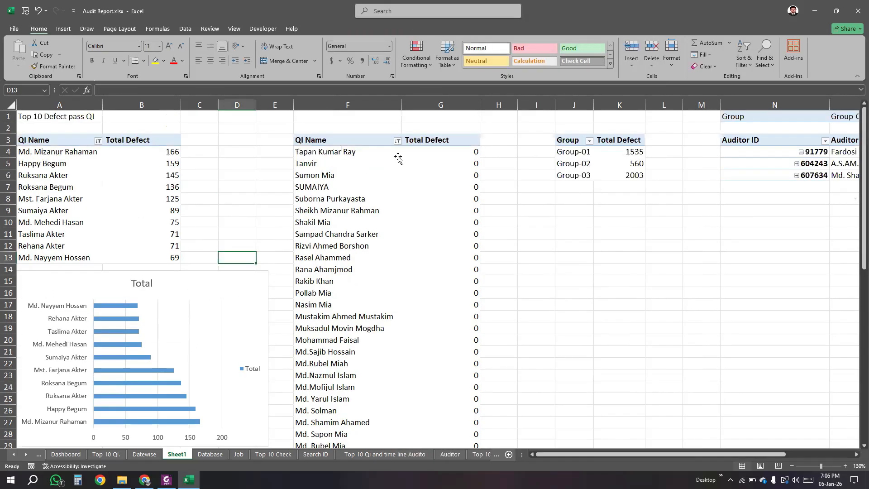
click(398, 155)
click(314, 30)
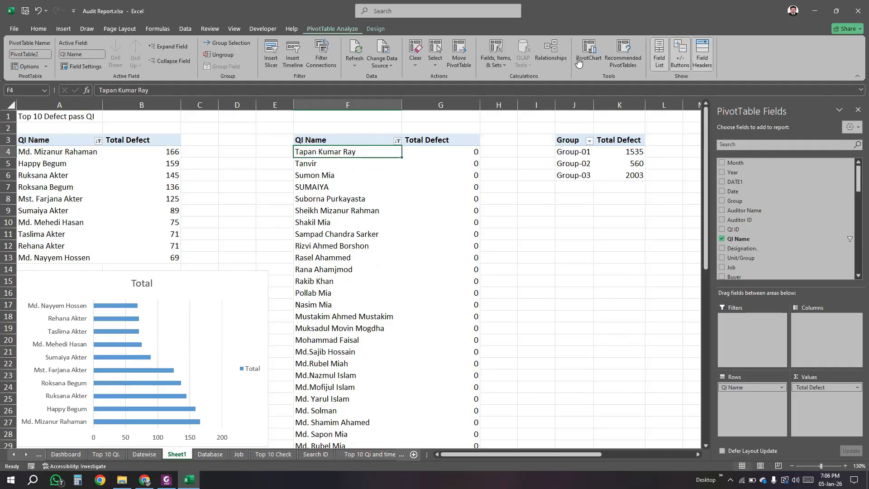
click(590, 52)
click(323, 174)
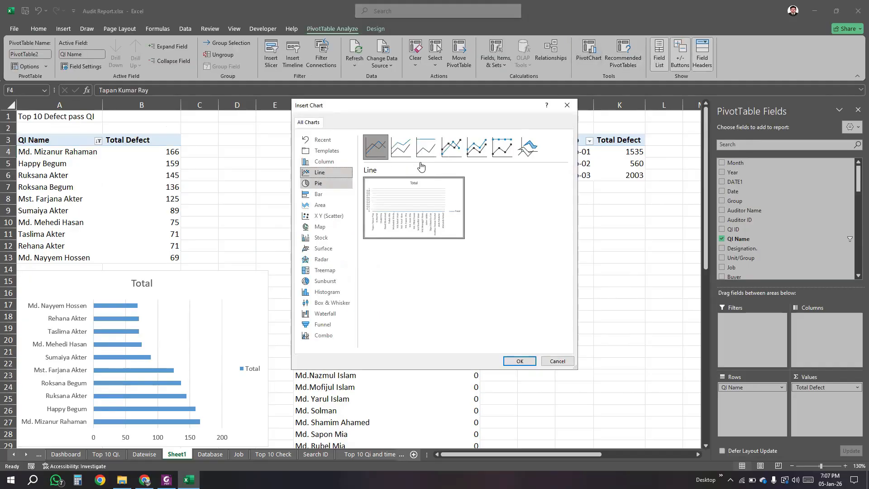
click(325, 162)
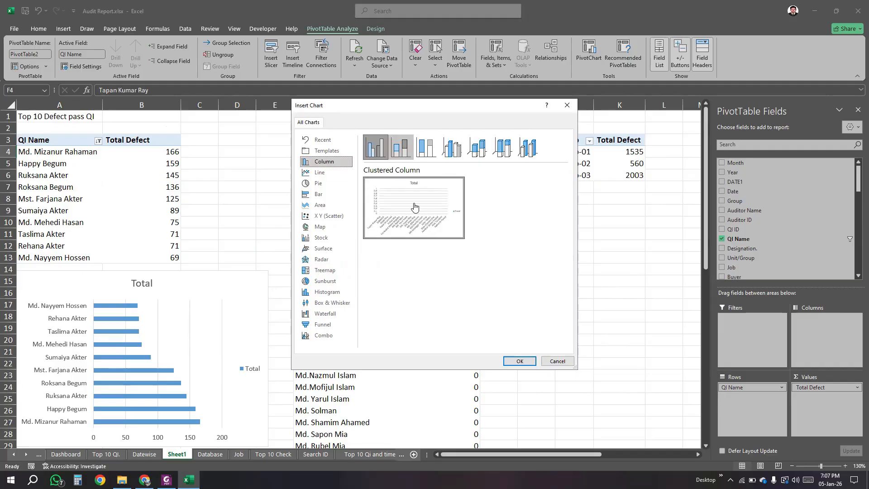
click(401, 147)
click(517, 362)
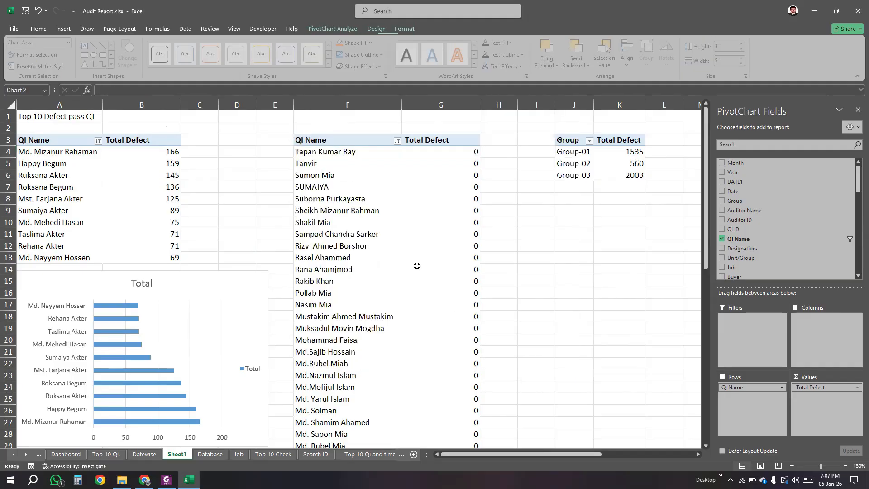
Step: Place the less-defect QI column chart beside the bar chart and hide all its field buttons
drag(425, 317, 409, 250)
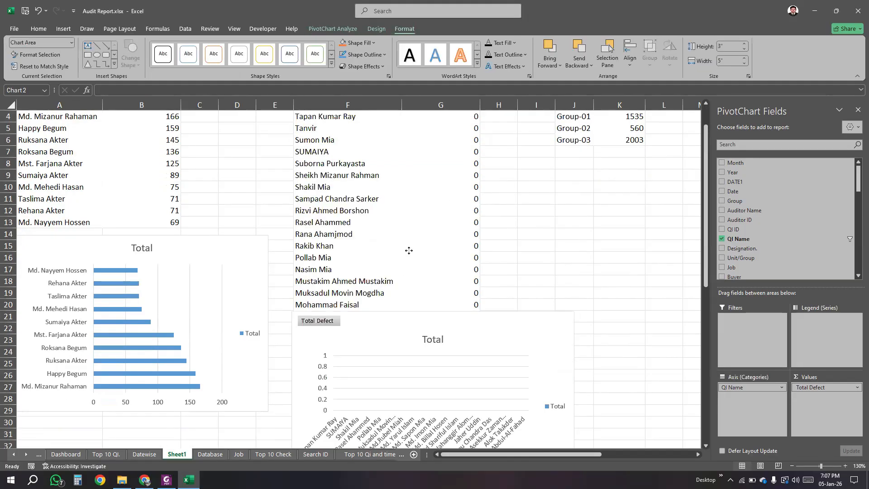
right_click(305, 394)
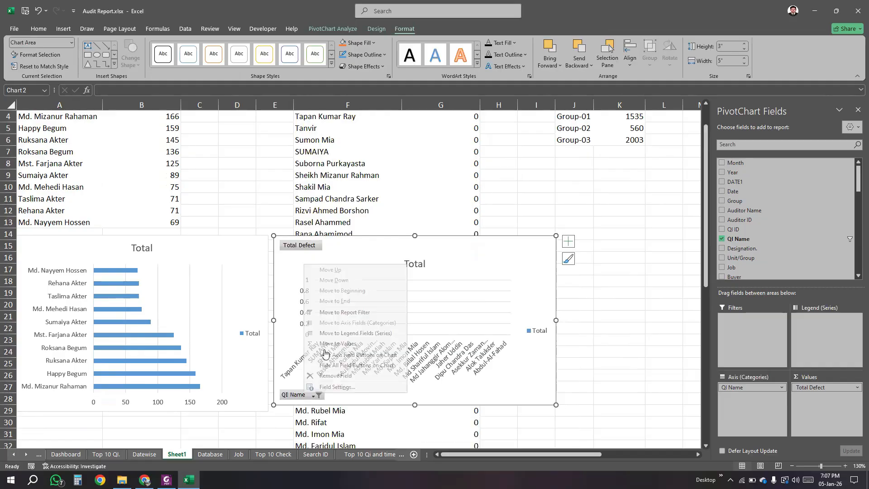
click(337, 365)
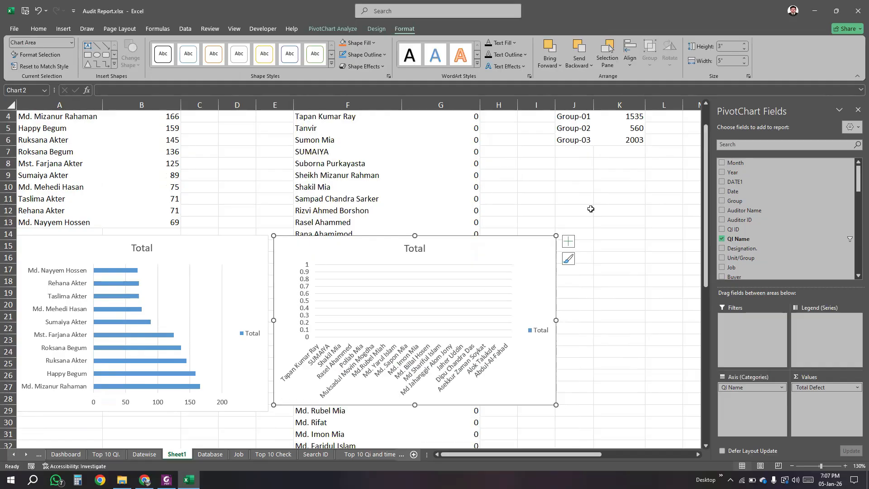
Step: Insert a Doughnut PivotChart from the Group defect PivotTable in columns J and K and hide all its field buttons
click(599, 150)
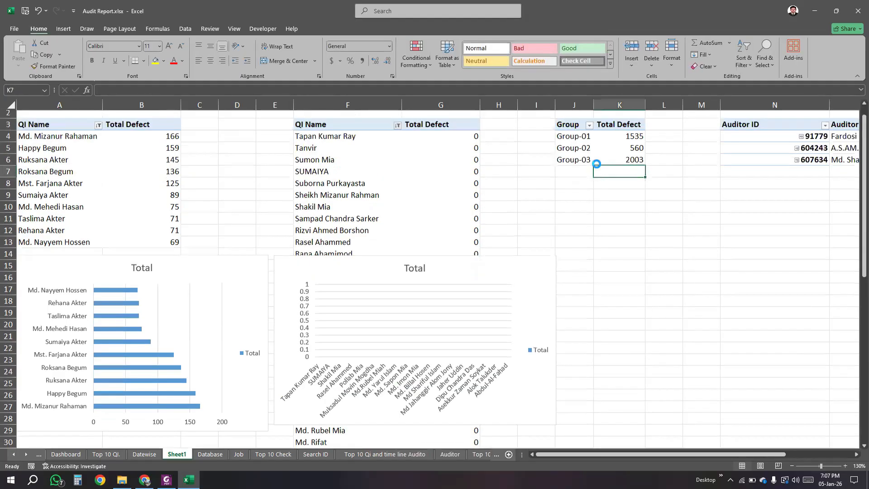
click(623, 148)
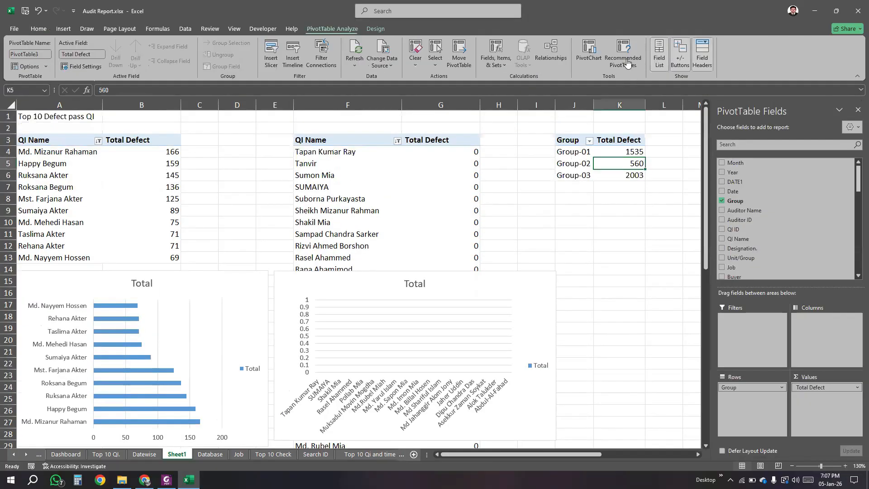
click(594, 52)
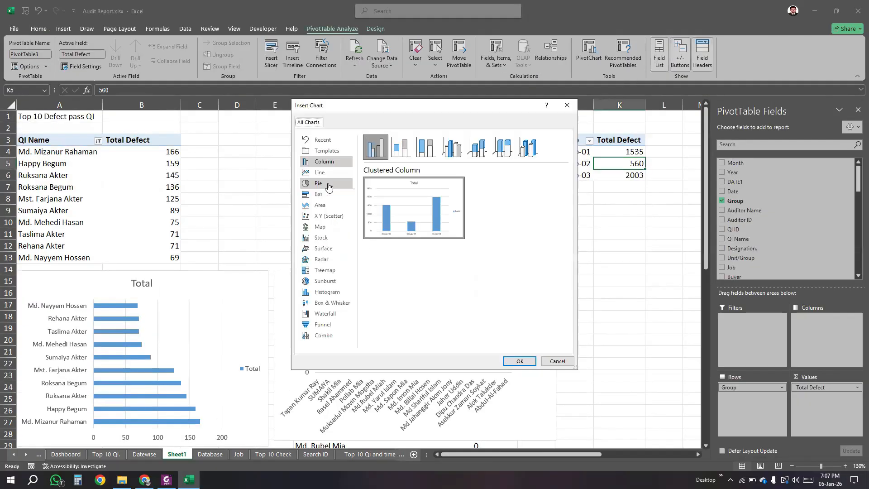
click(327, 186)
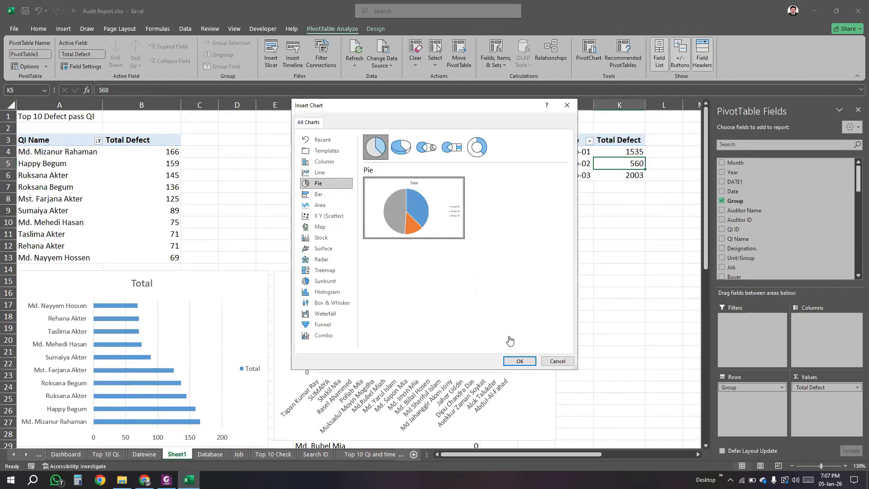
double_click(405, 216)
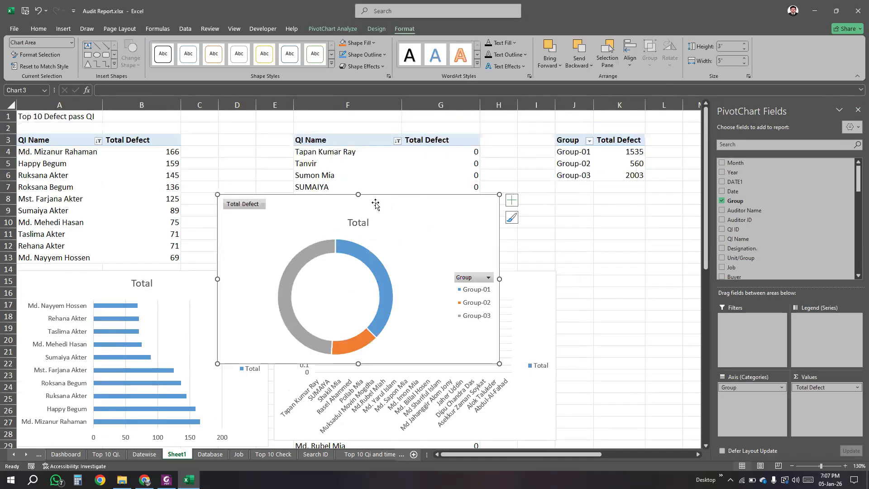
right_click(252, 205)
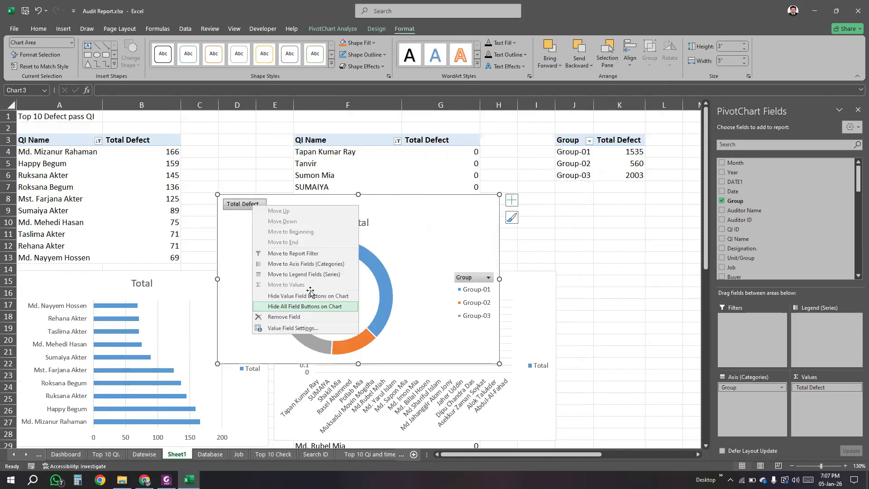
Step: Resize the doughnut chart to about 2.44" high by 3.93" wide and move it below the Group PivotTable
drag(219, 193, 278, 225)
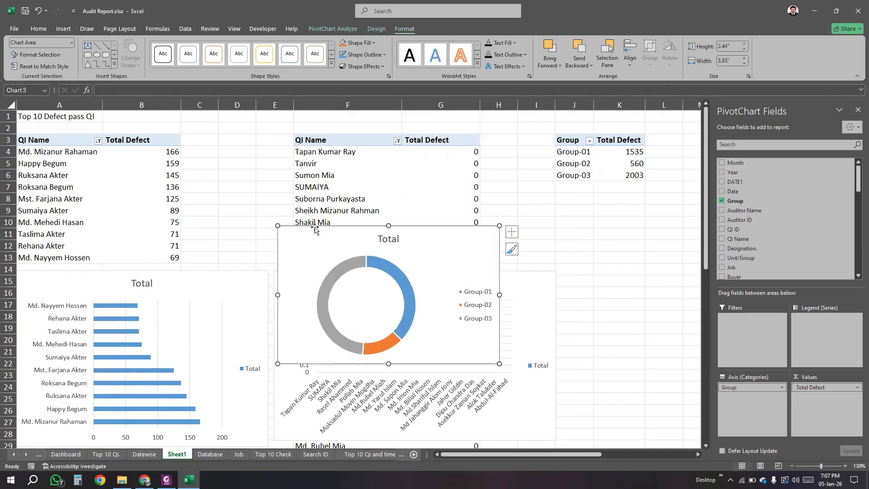
drag(487, 215, 485, 247)
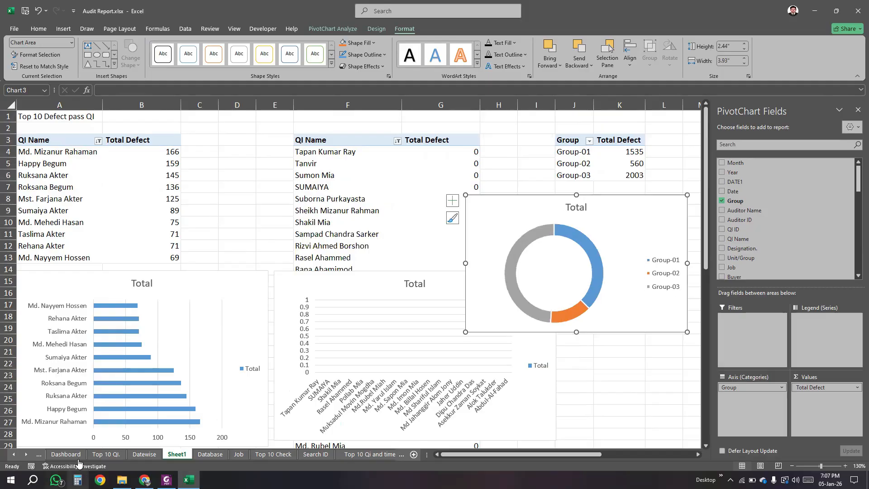
Step: Switch to the Dashboard sheet and examine its overall chart and slicer layout as a reference
click(66, 454)
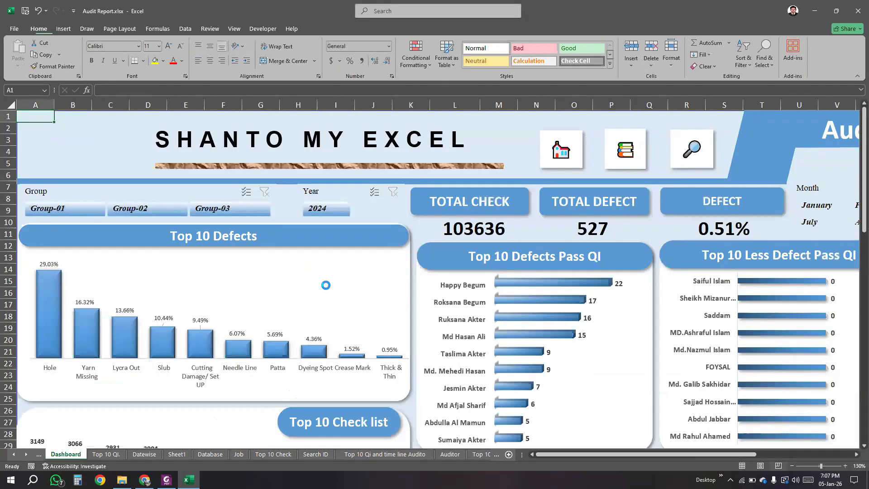
scroll(128, 247, down, 5)
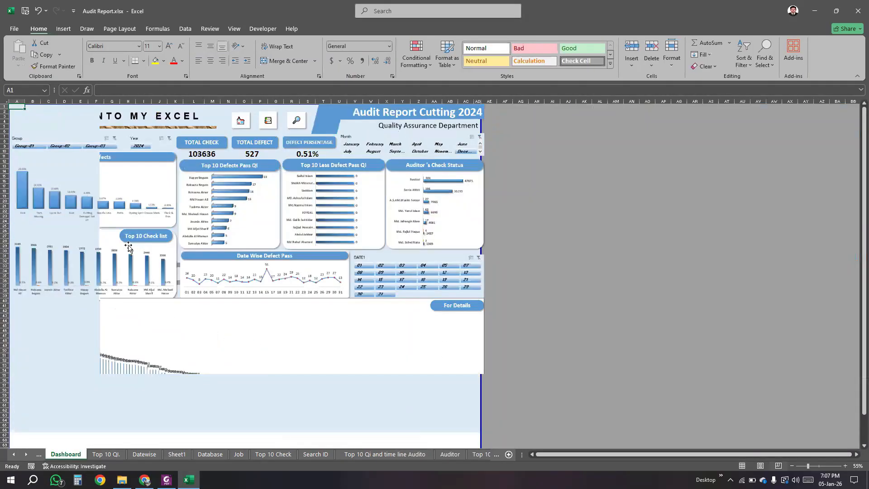